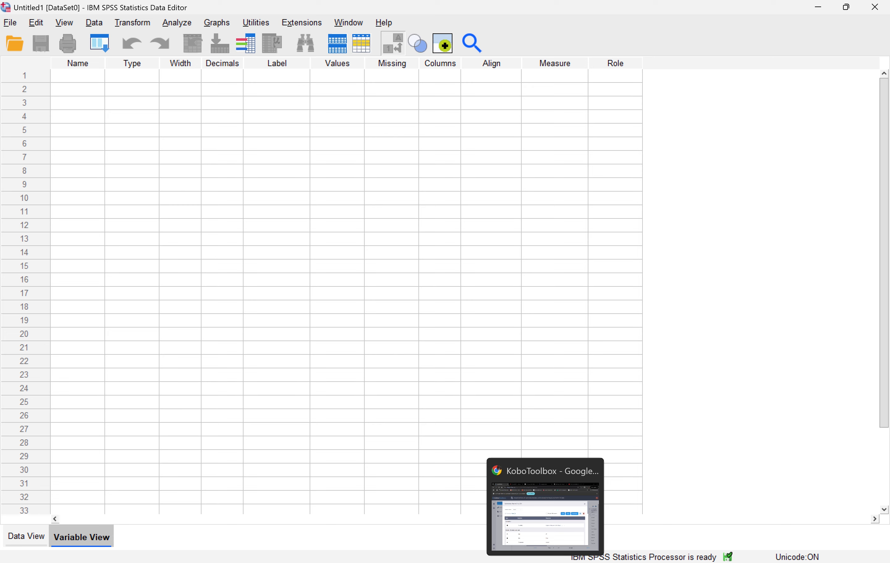
Switch to KoboToolbox in Chrome and review the submission record's socioeconomic, BMI and physical activity questions
left_click(545, 560)
scroll(280, 324, "down", 2)
scroll(281, 328, "down", 1)
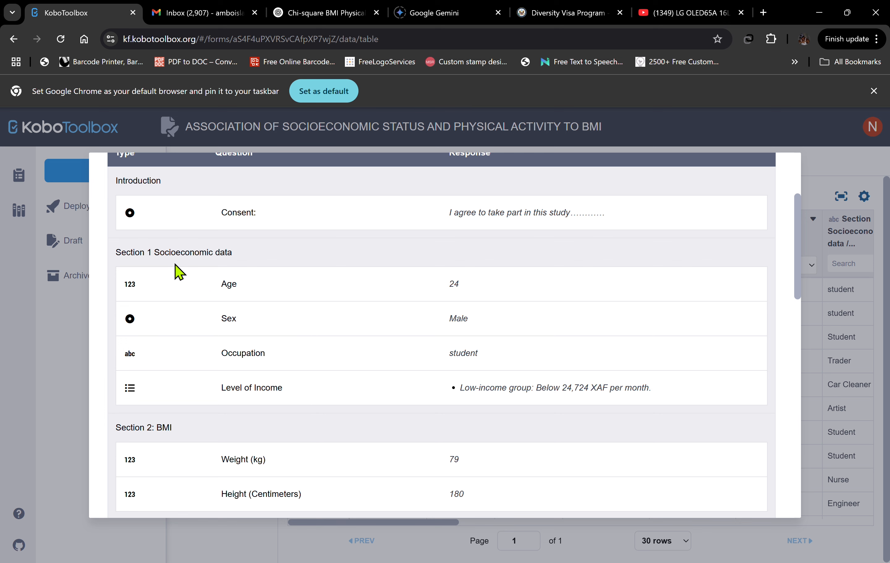
scroll(245, 295, "down", 1)
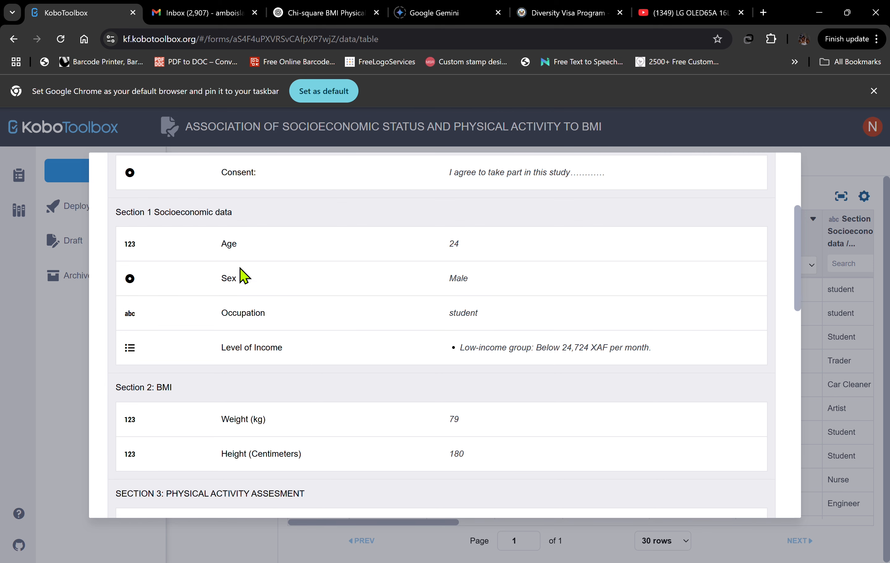
scroll(289, 329, "down", 1)
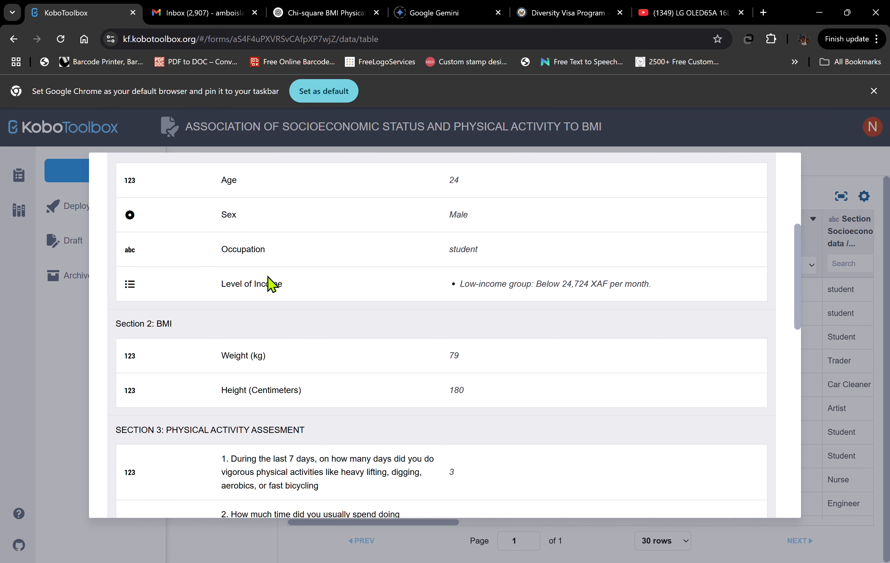
scroll(282, 388, "down", 3)
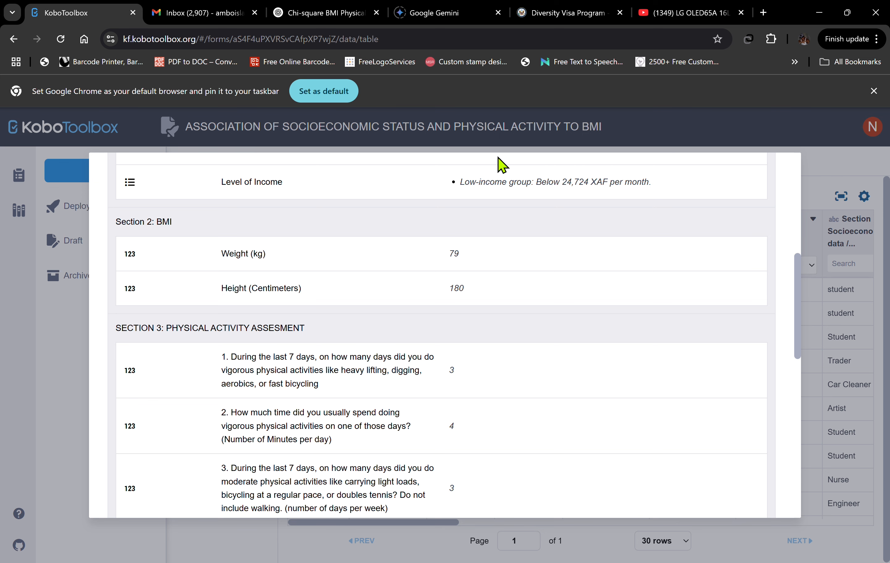
scroll(221, 300, "down", 1)
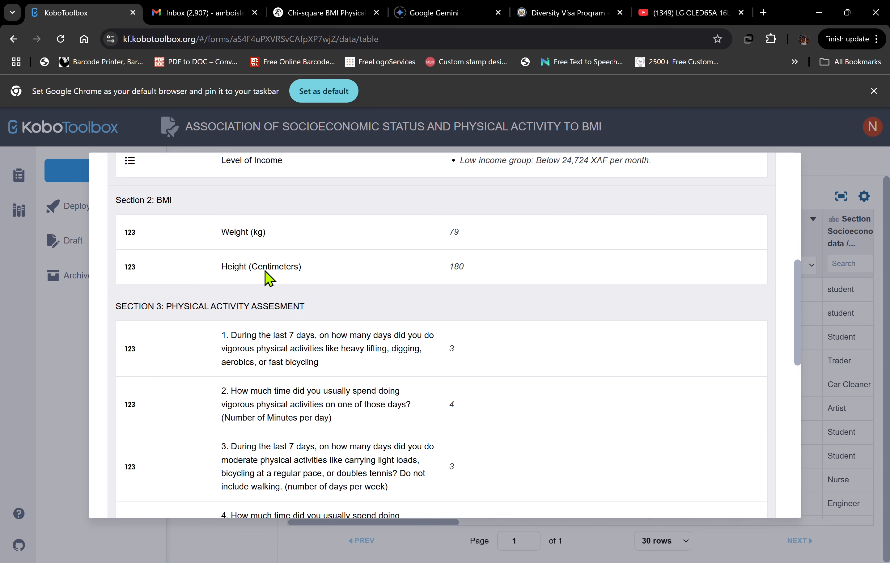
scroll(316, 344, "down", 12)
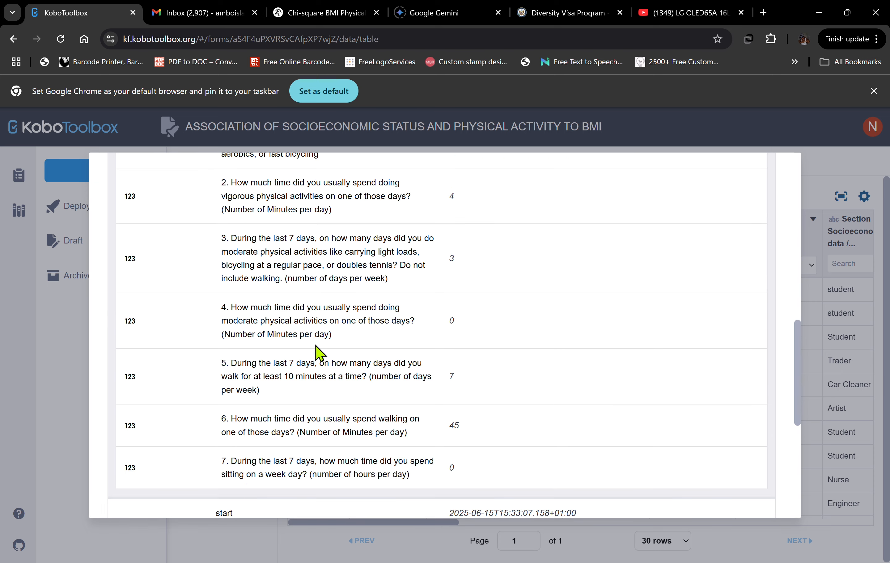
scroll(316, 346, "up", 15)
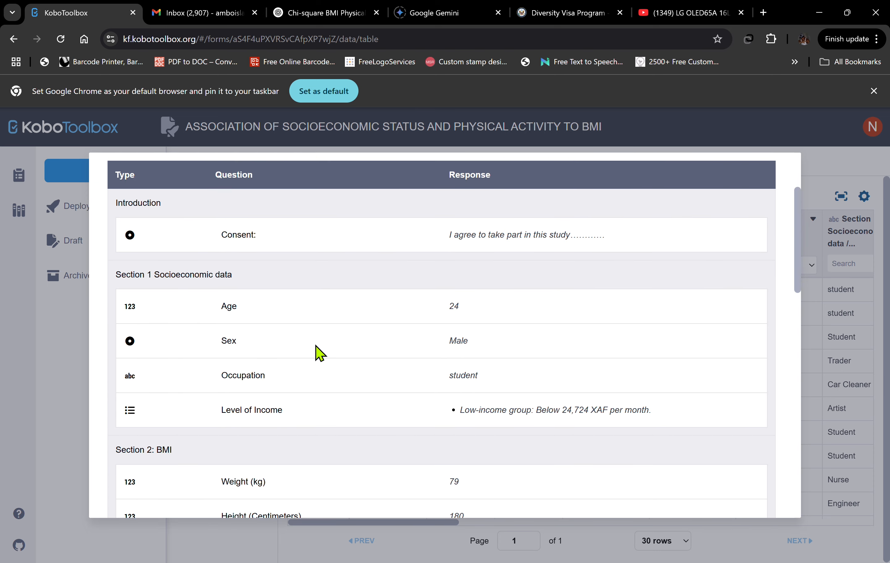
scroll(254, 413, "down", 8)
scroll(255, 414, "up", 6)
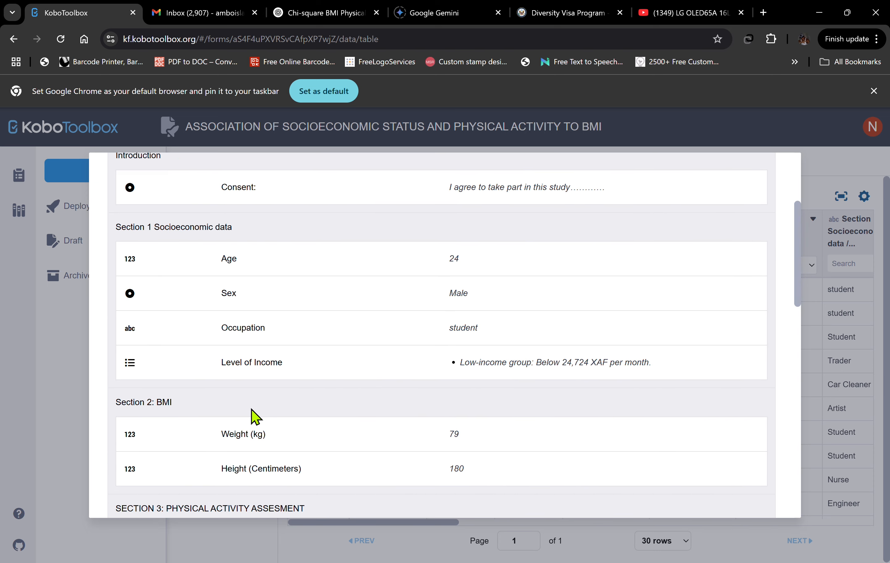
scroll(395, 362, "up", 3)
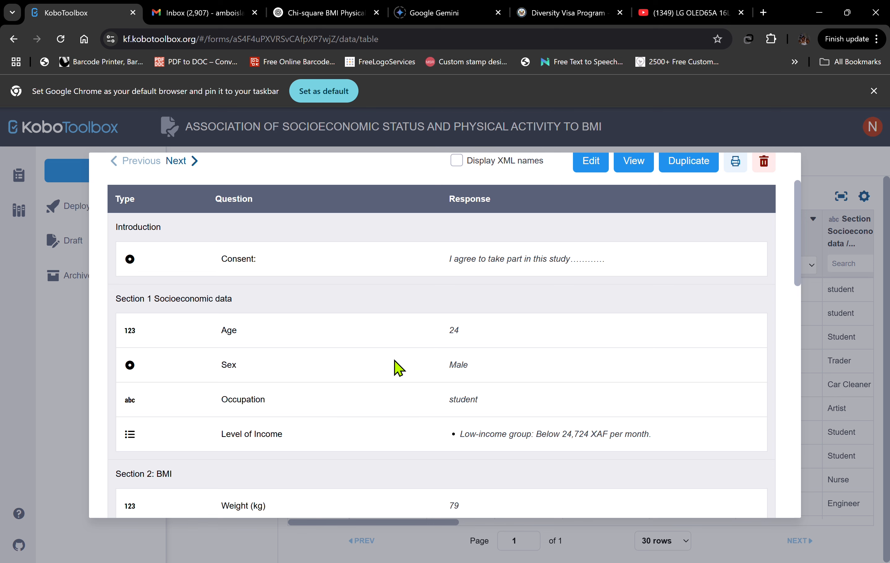
scroll(395, 361, "down", 10)
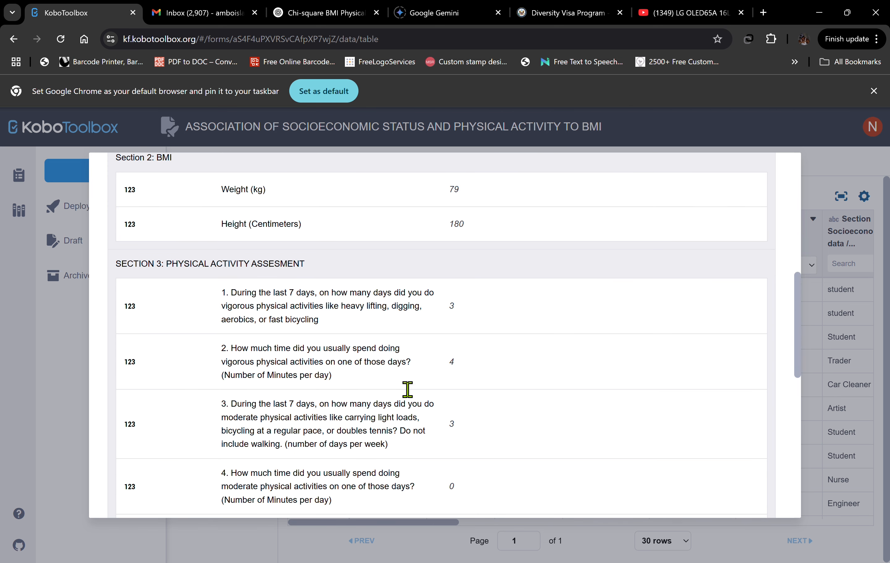
scroll(461, 322, "up", 7)
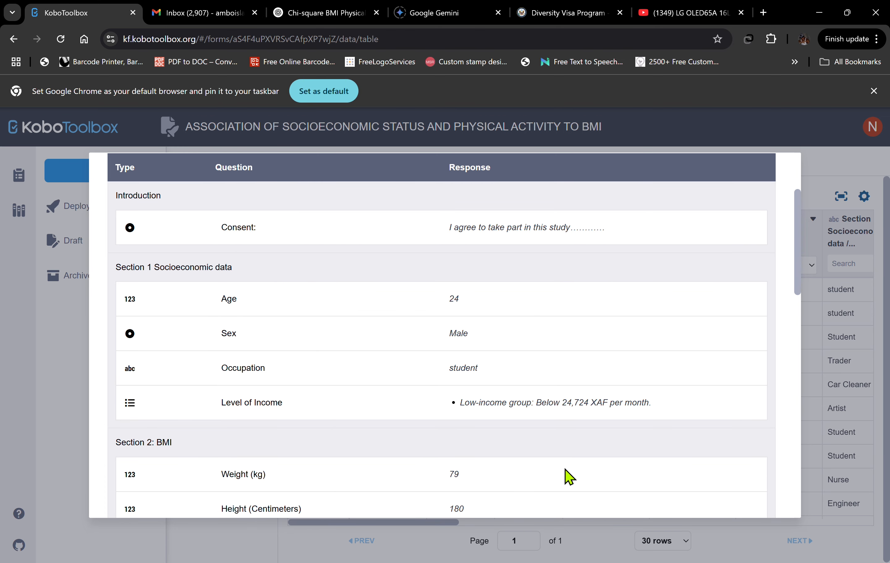
Switch to the SPSS Data Editor and define the first three variables as age, sex and levelofincome
mouse_move(626, 562)
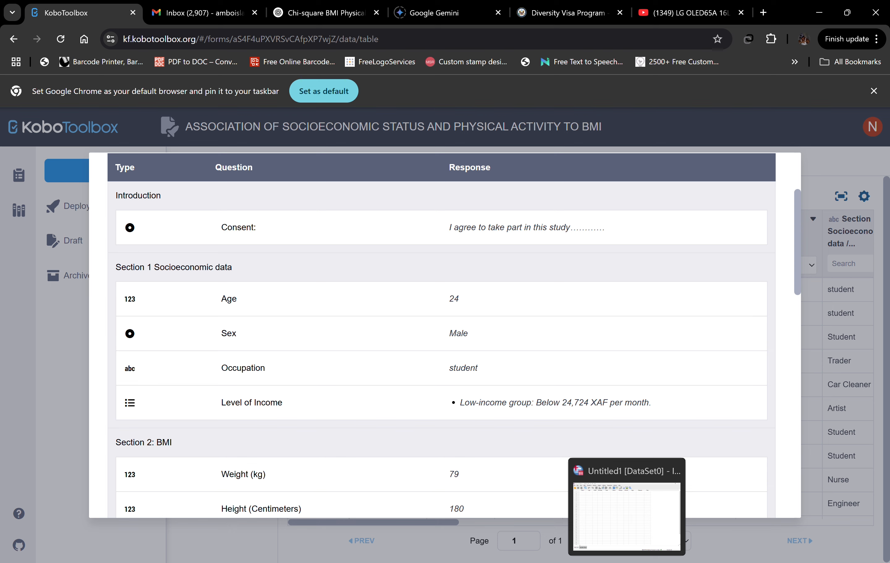
left_click(627, 518)
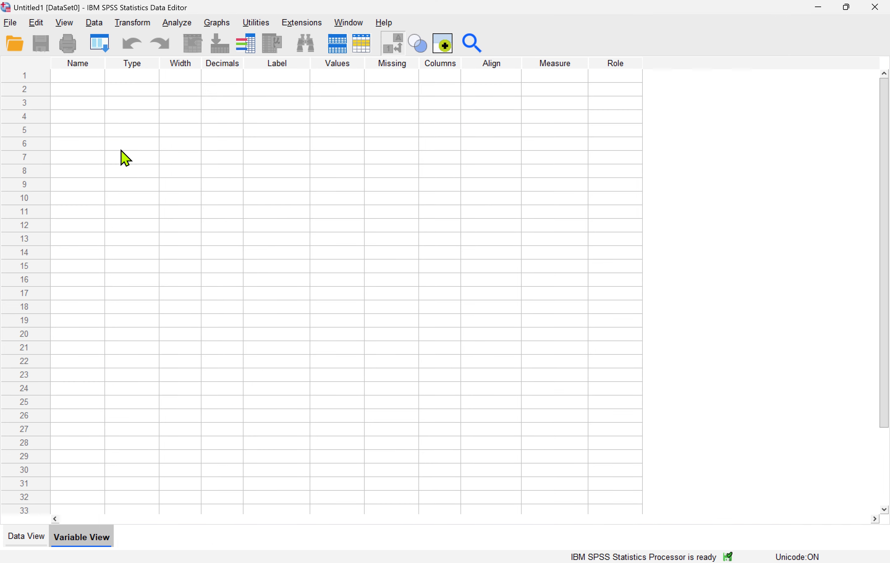
left_click(77, 76)
type("a")
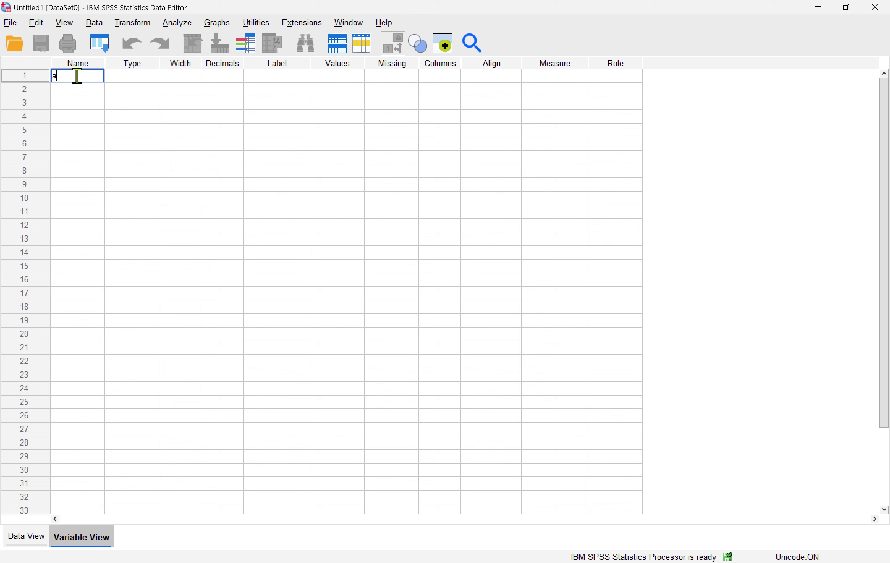
type("ge")
key("Return")
type("sex")
key("Return")
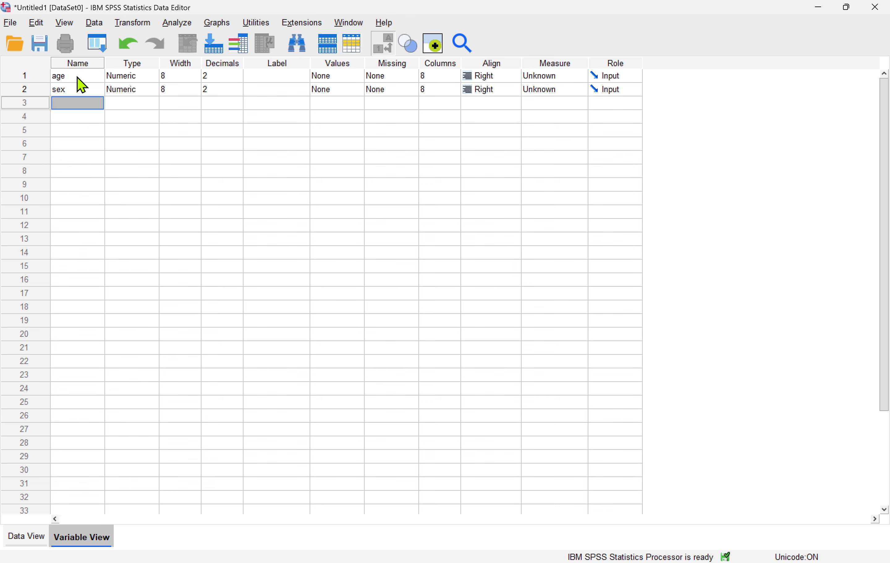
type("levelofincome")
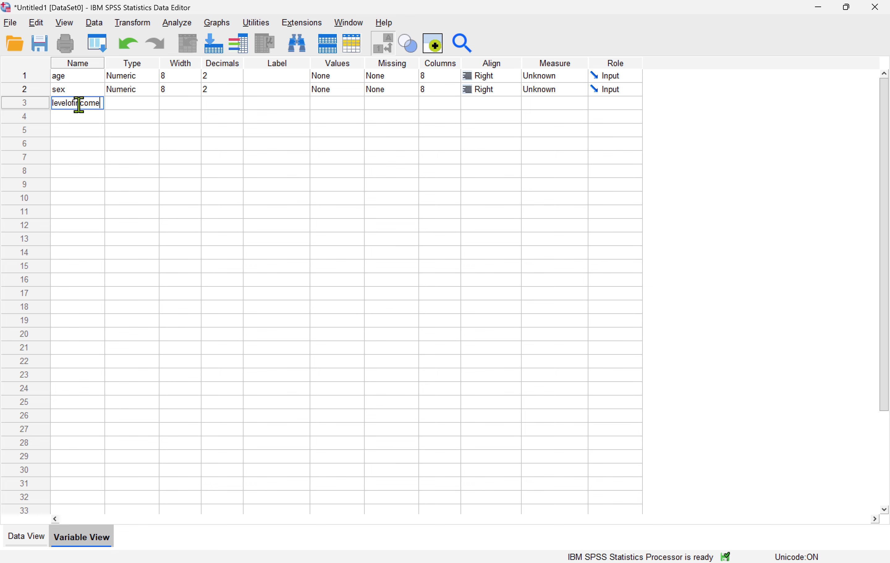
left_click(101, 116)
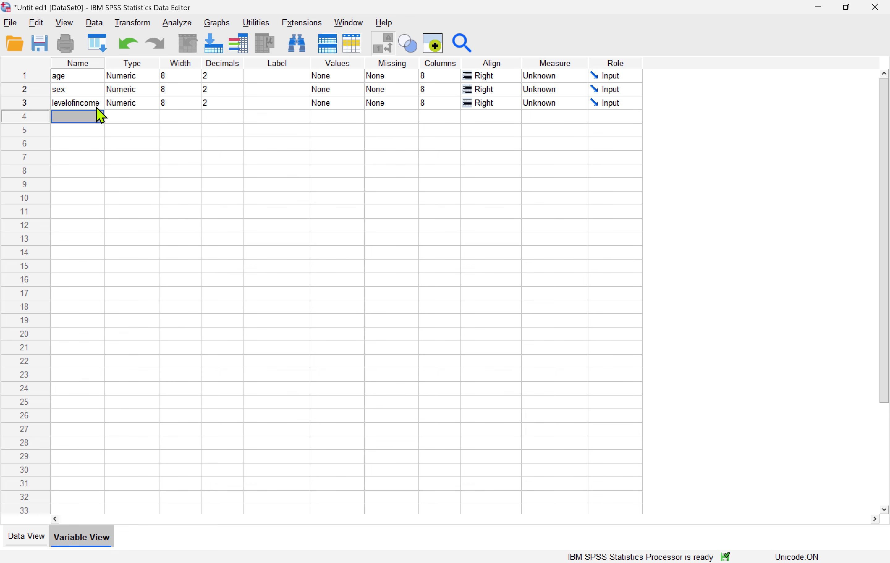
Name the fourth variable Employmentstatus, based on the questionnaire's occupation question
mouse_move(547, 560)
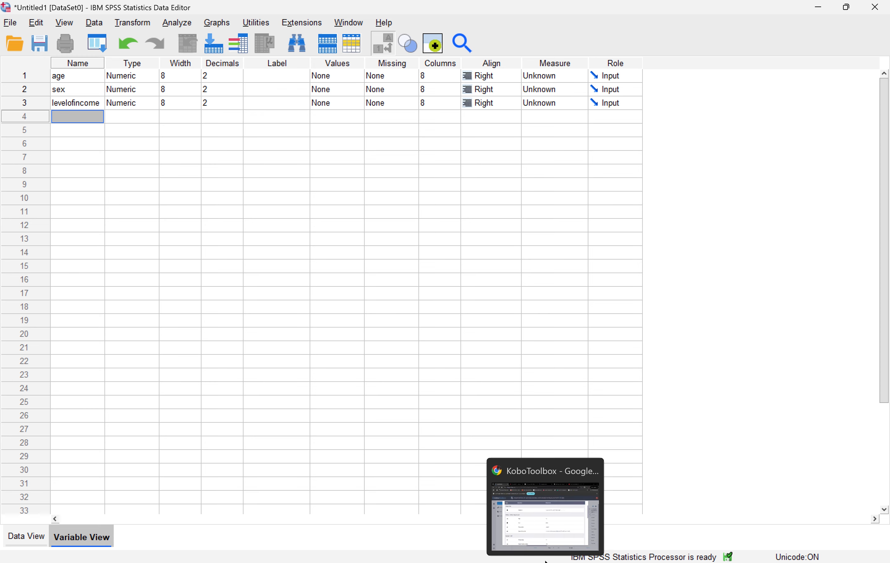
mouse_move(546, 537)
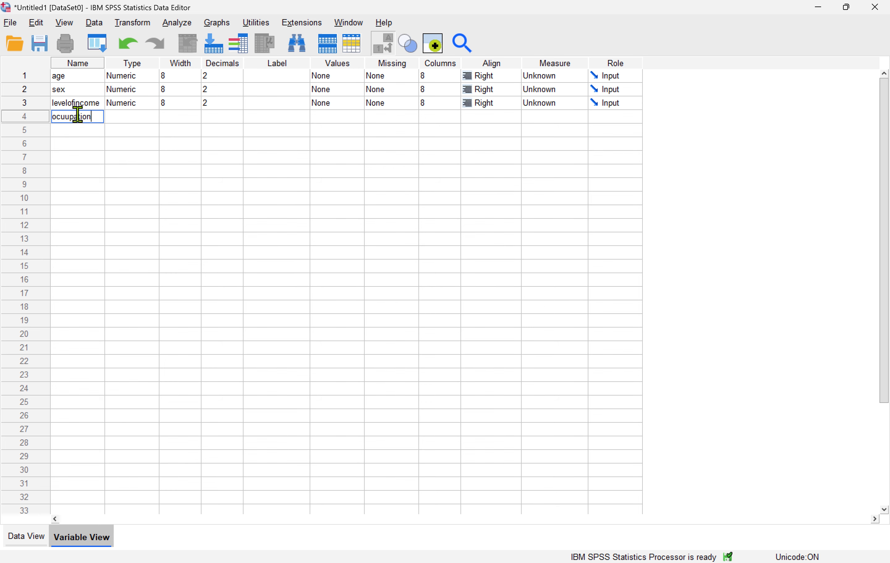
double_click(78, 116)
type("Employmentstau")
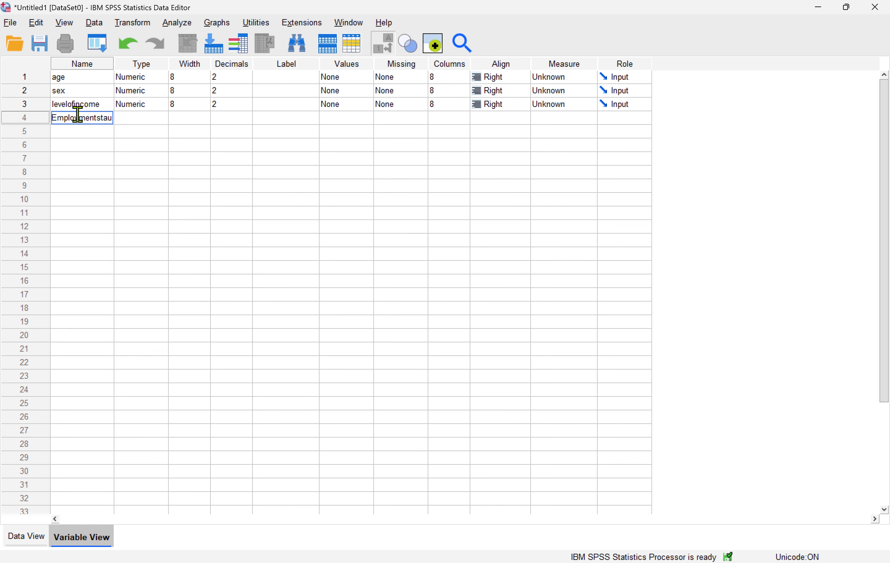
type("t")
key("BackSpace")
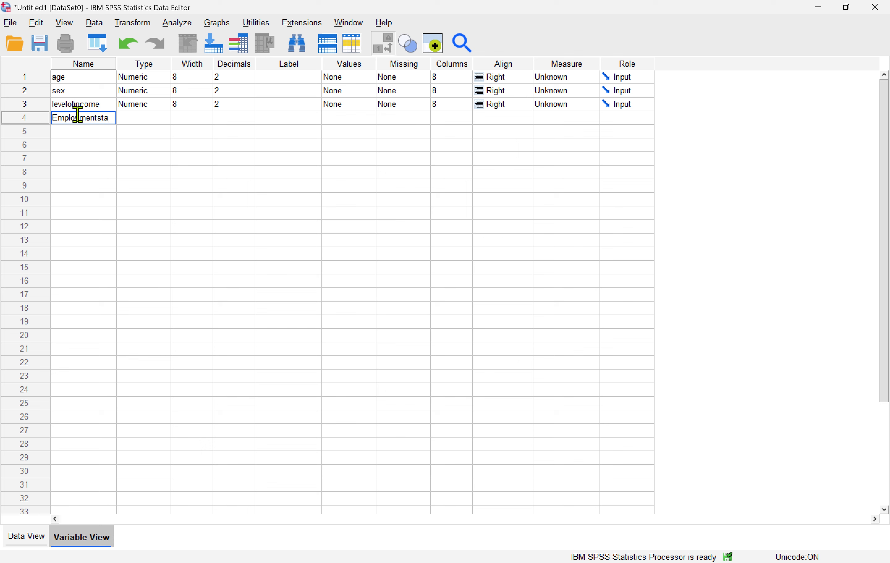
type("tus")
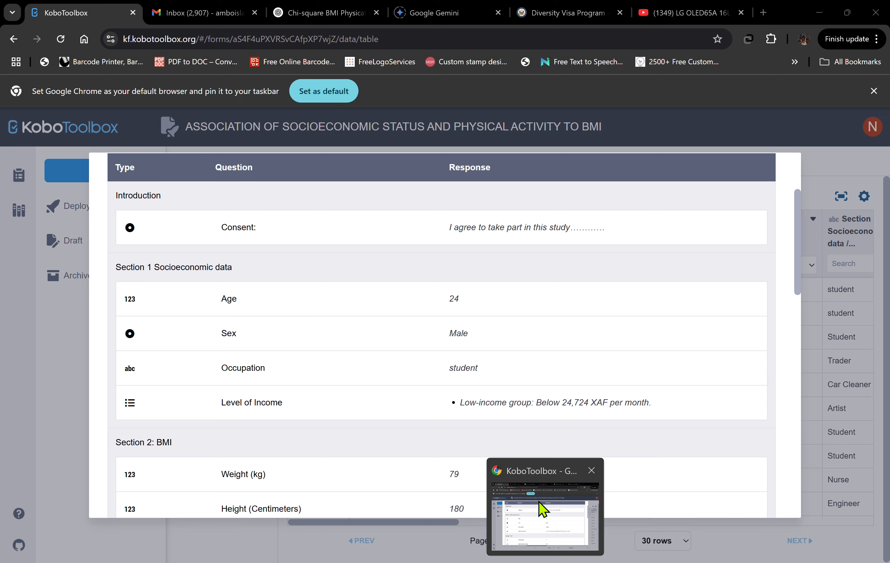
Switch to KoboToolbox in Chrome and examine the weight and height questions in the record's BMI section
left_click(540, 509)
scroll(342, 412, "down", 5)
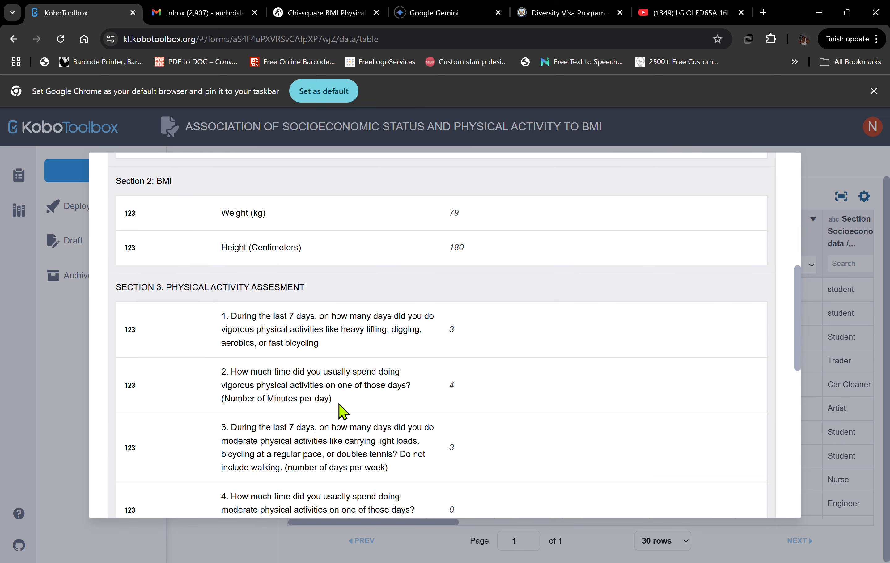
scroll(343, 412, "up", 8)
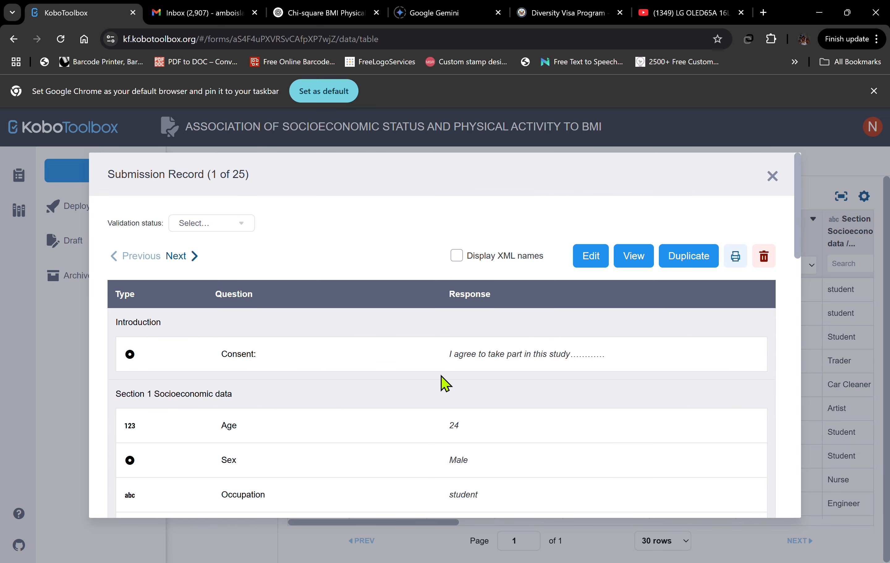
scroll(441, 383, "down", 5)
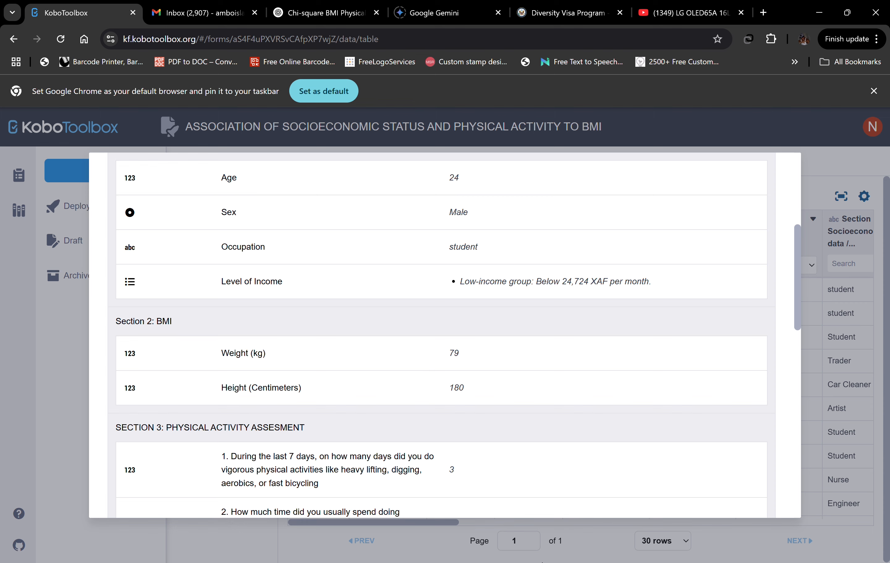
scroll(372, 378, "down", 1)
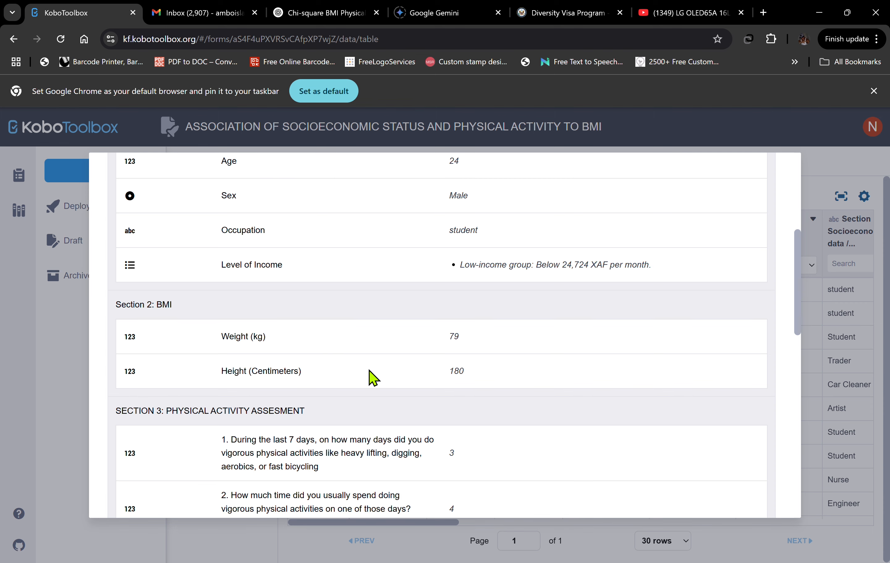
scroll(368, 371, "down", 5)
scroll(358, 362, "up", 6)
scroll(374, 378, "down", 2)
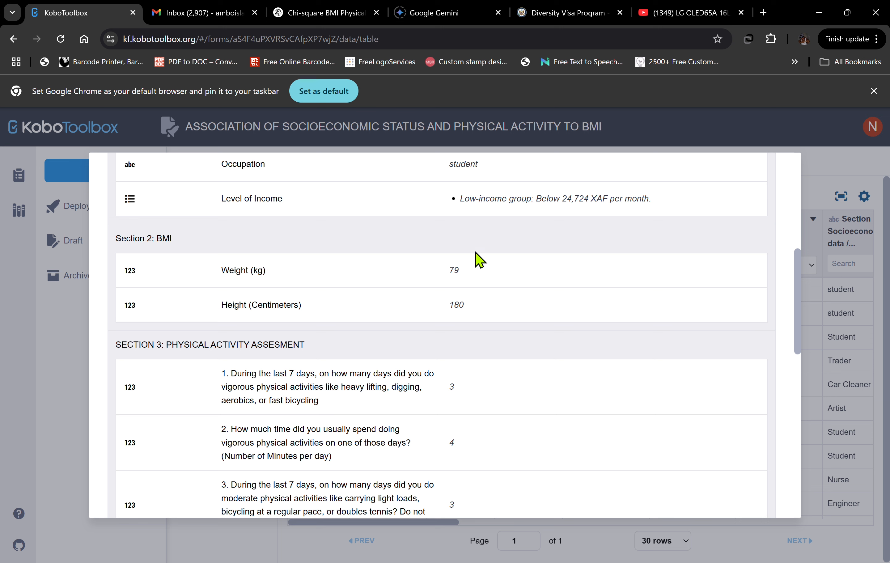
scroll(479, 355, "down", 1)
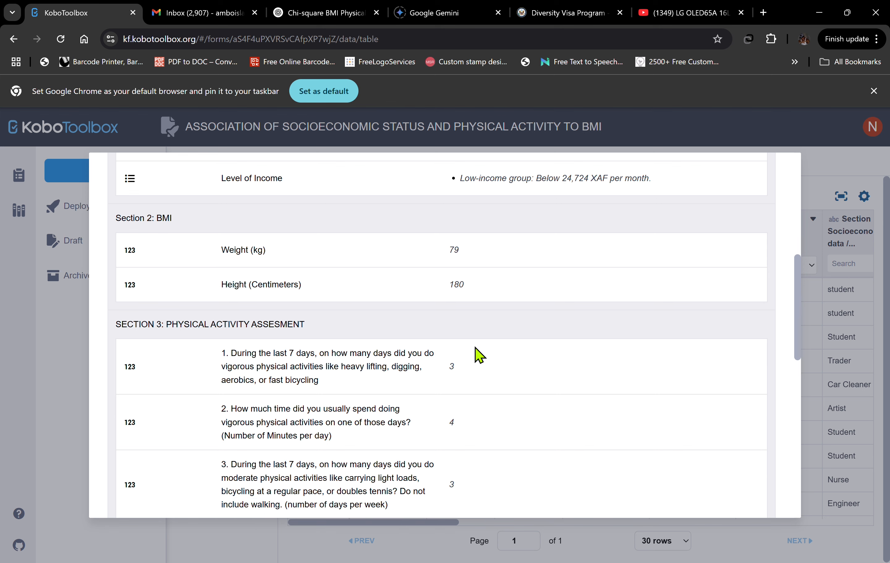
Examine the seven physical activity assessment questions in the submission record, and return to the SPSS Data Editor
scroll(479, 355, "down", 6)
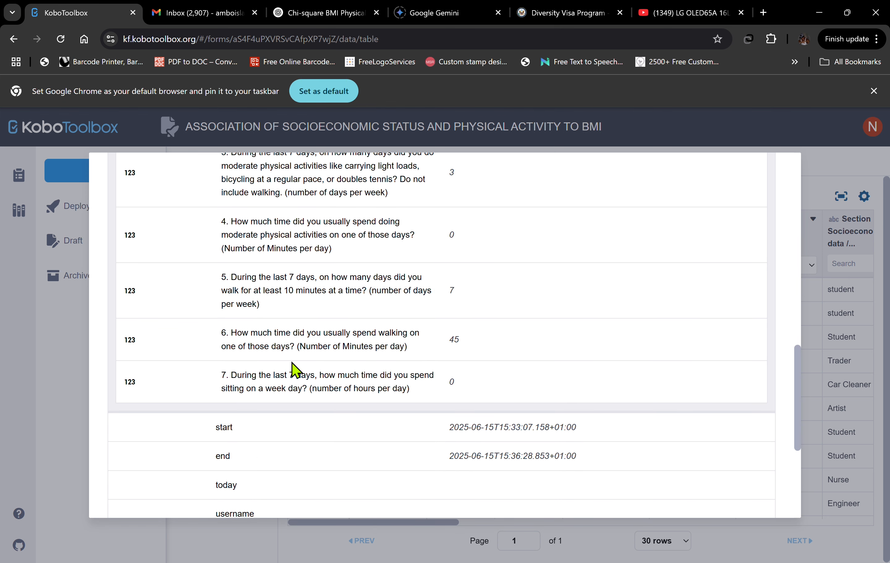
scroll(283, 347, "up", 1)
scroll(278, 332, "up", 4)
scroll(278, 333, "down", 3)
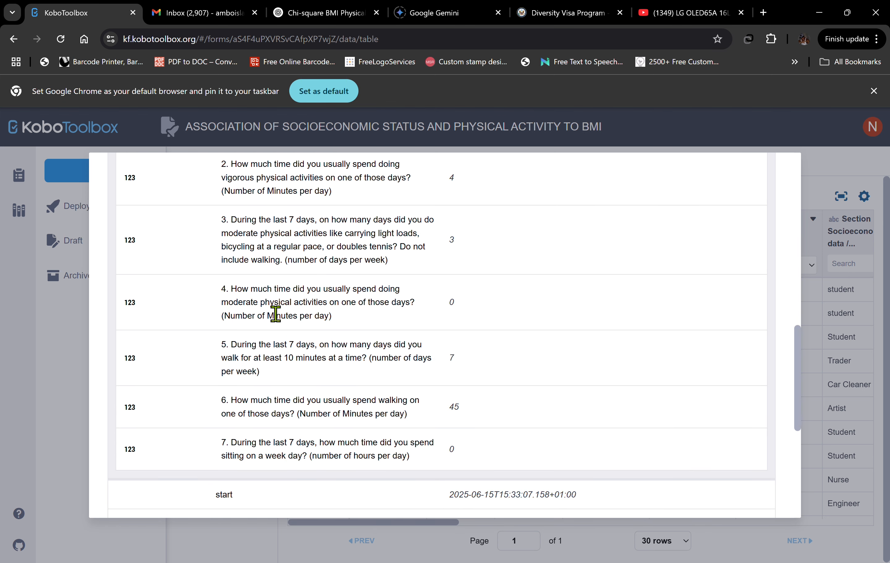
scroll(279, 314, "up", 4)
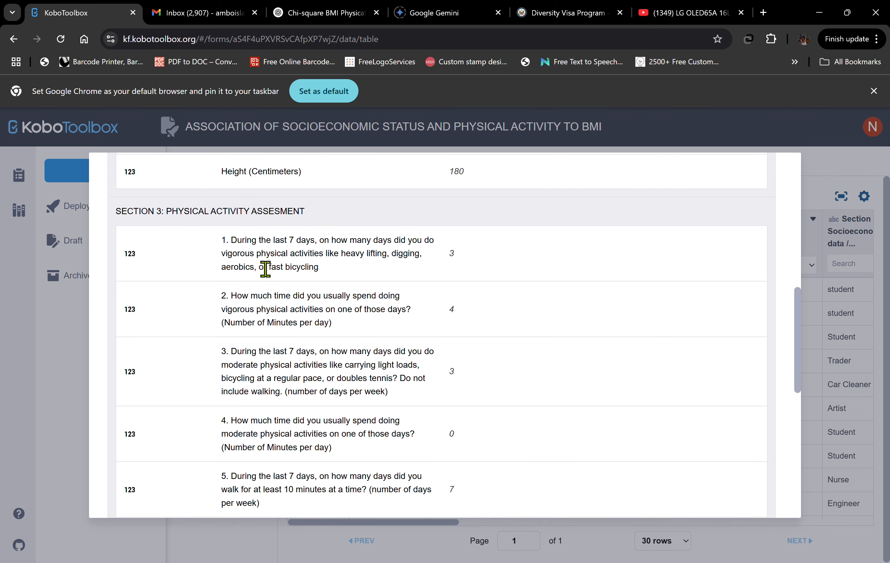
scroll(372, 284, "down", 5)
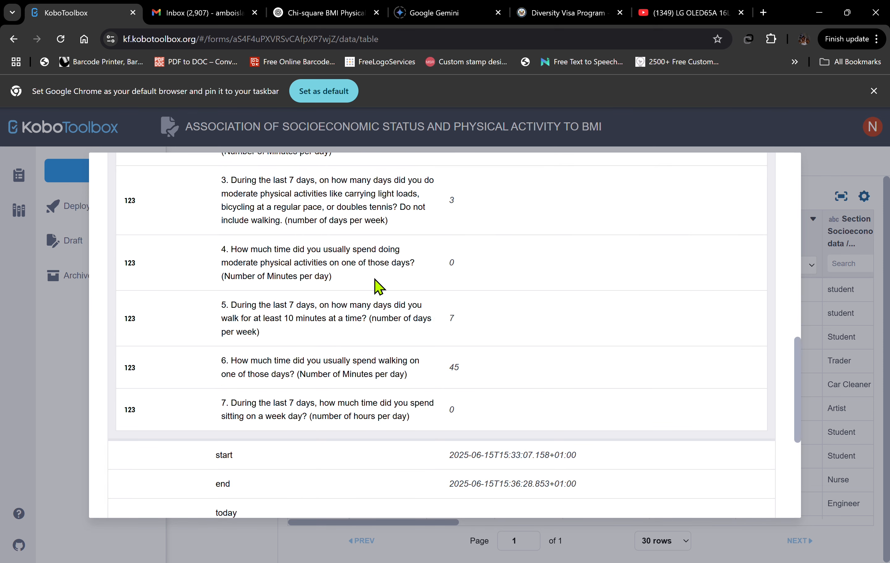
scroll(378, 288, "up", 3)
scroll(312, 328, "down", 5)
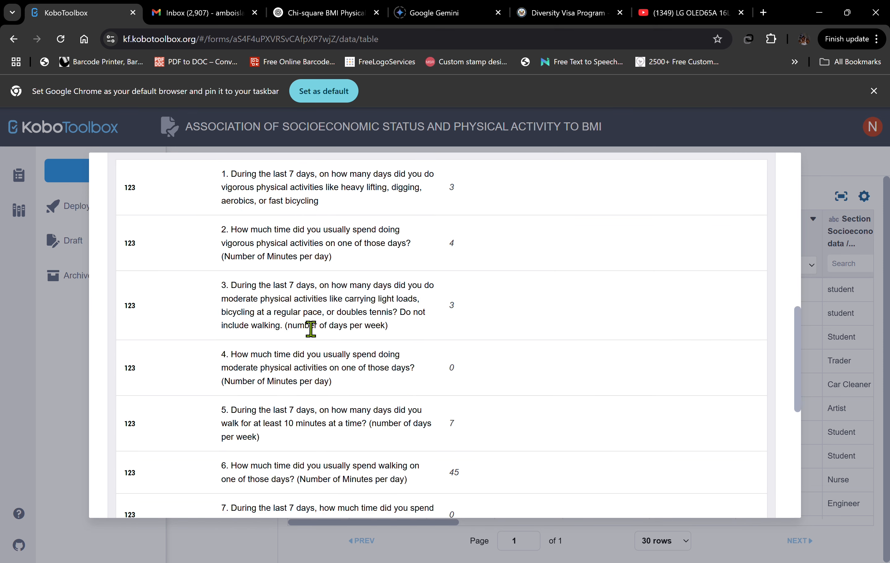
scroll(396, 266, "up", 4)
scroll(397, 267, "up", 8)
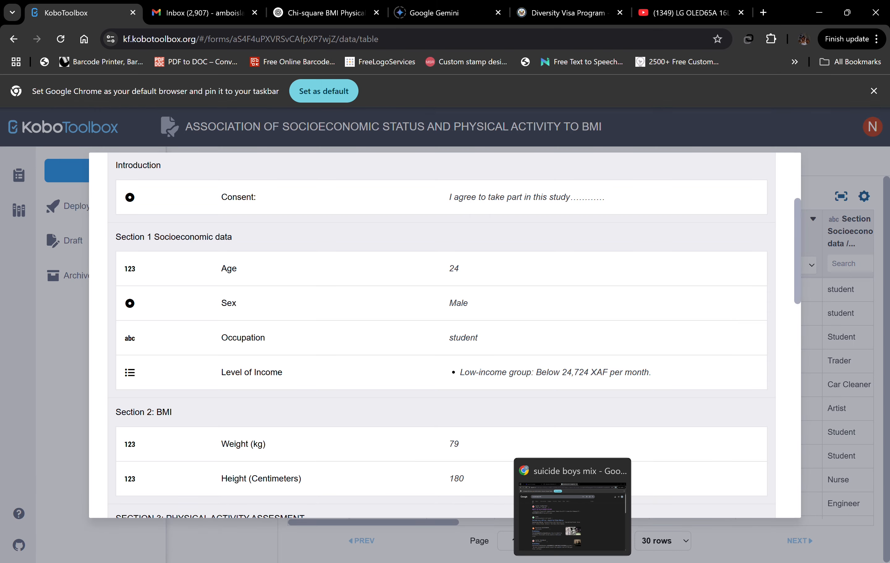
mouse_move(599, 562)
left_click(628, 561)
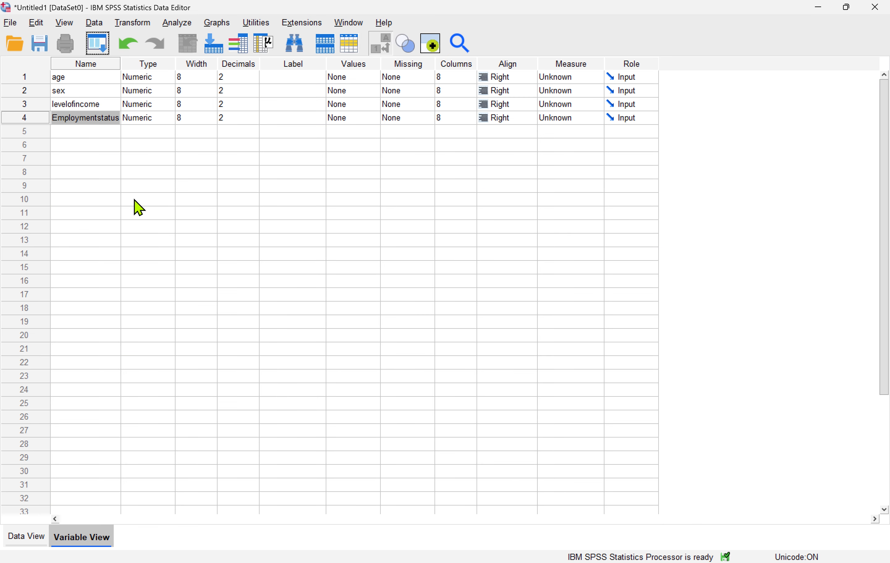
Set the variable type of sex to String
left_click(89, 131)
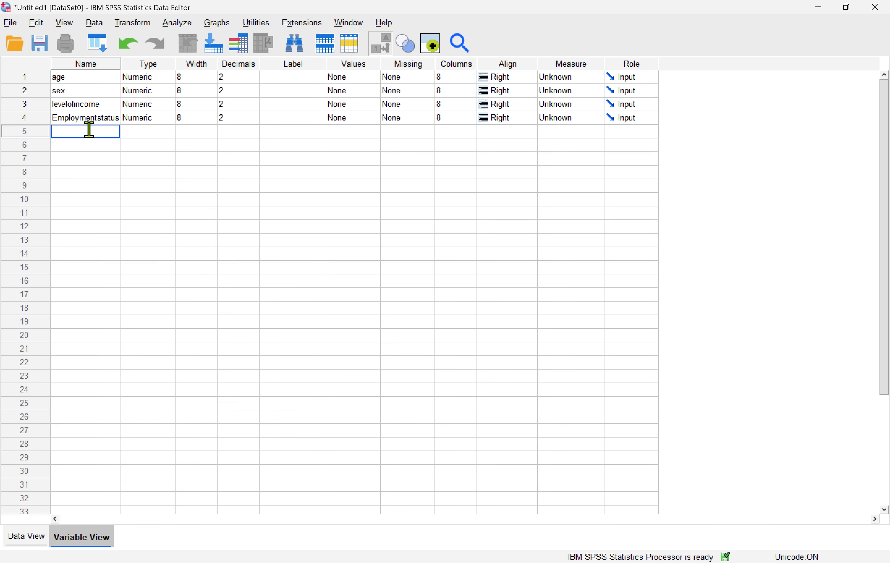
left_click(160, 77)
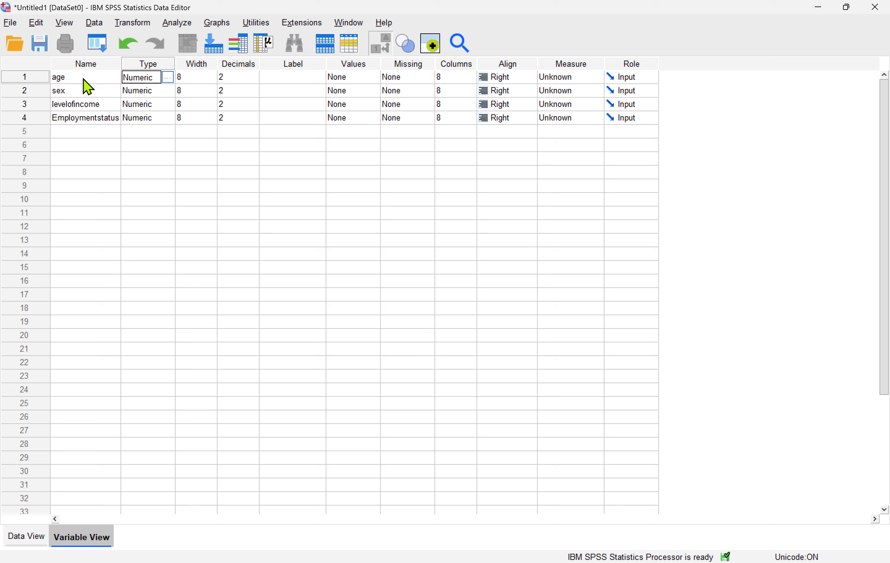
left_click(154, 92)
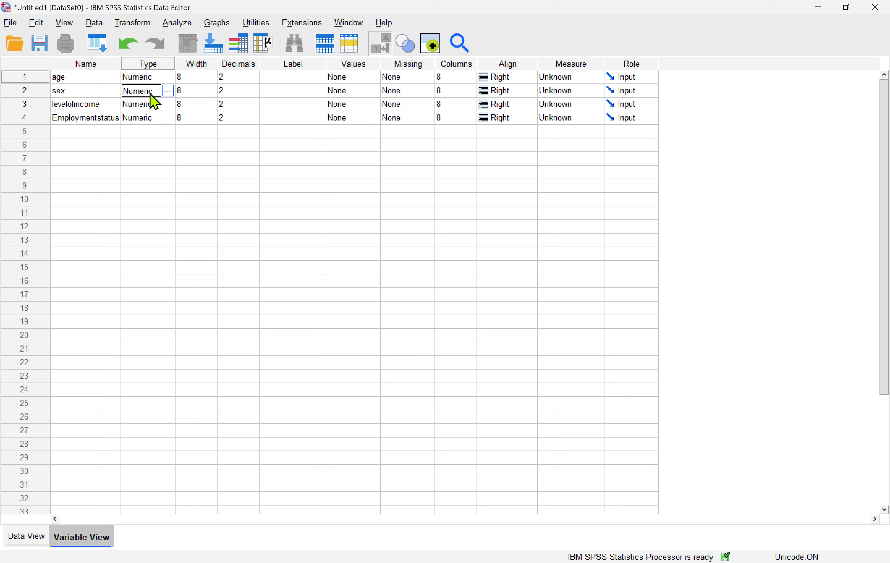
left_click(167, 92)
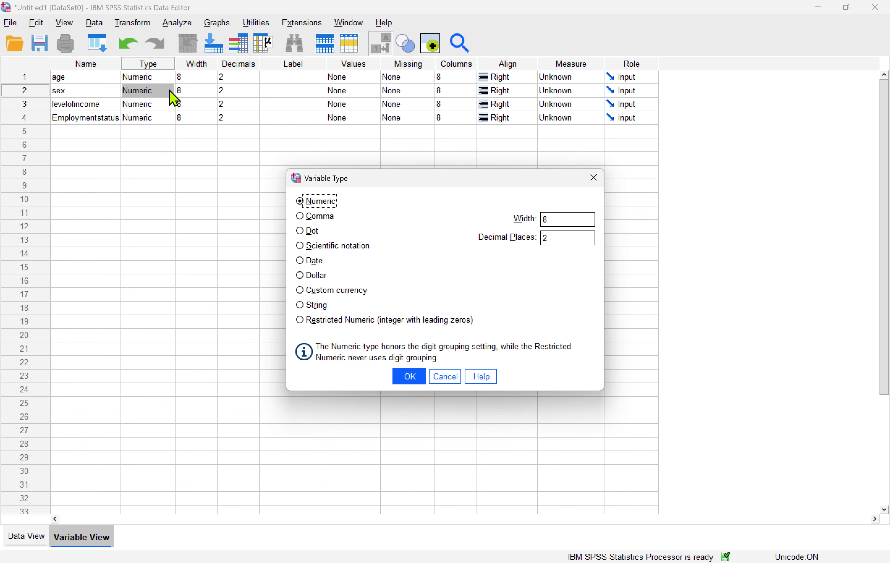
left_click(317, 306)
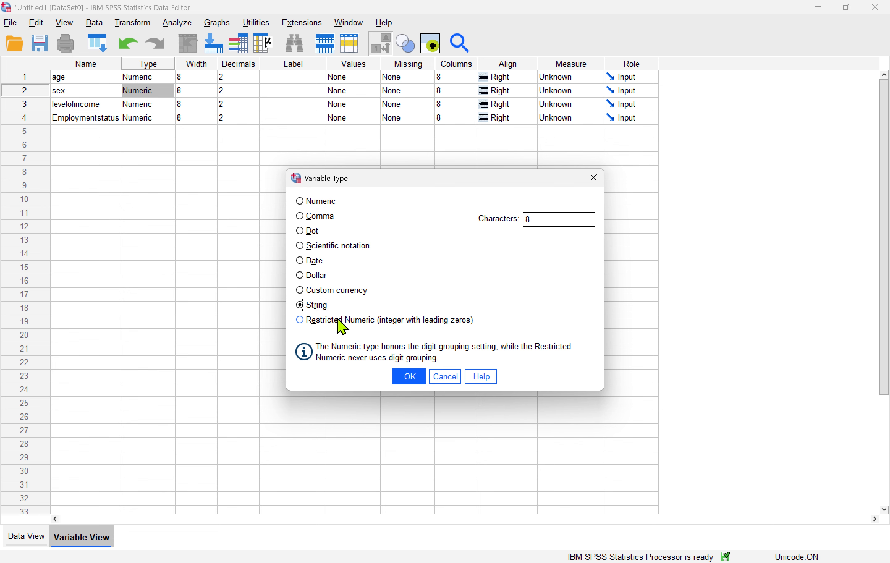
left_click(409, 376)
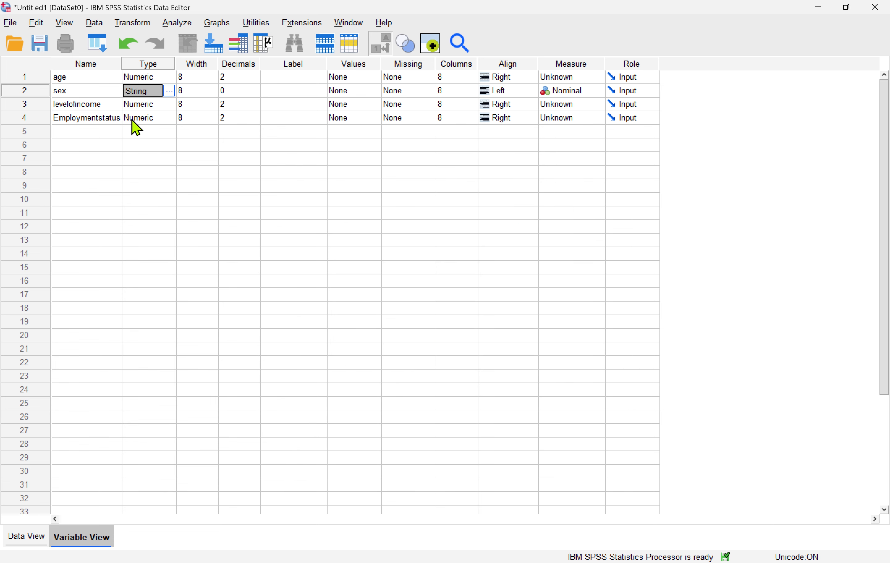
Set the variable types of levelofincome and Employmentstatus to String
left_click(156, 104)
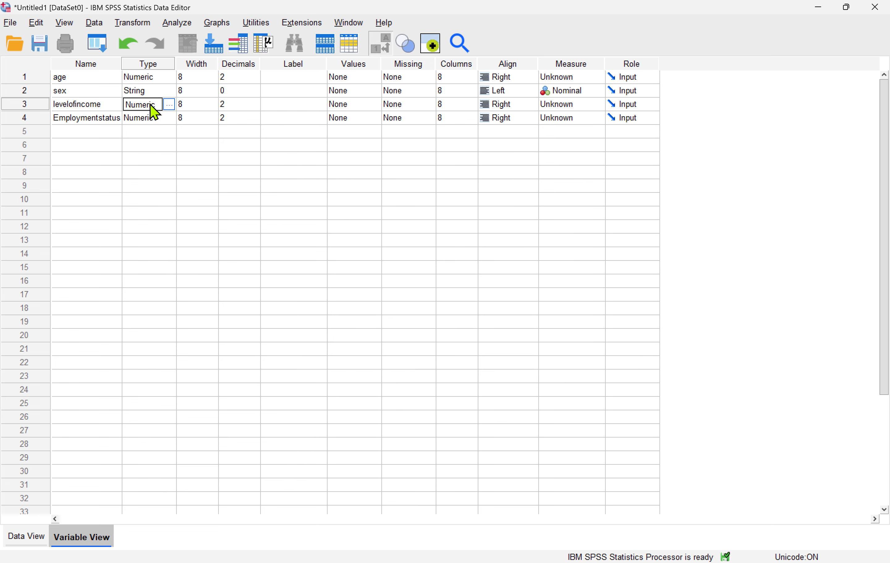
left_click(166, 106)
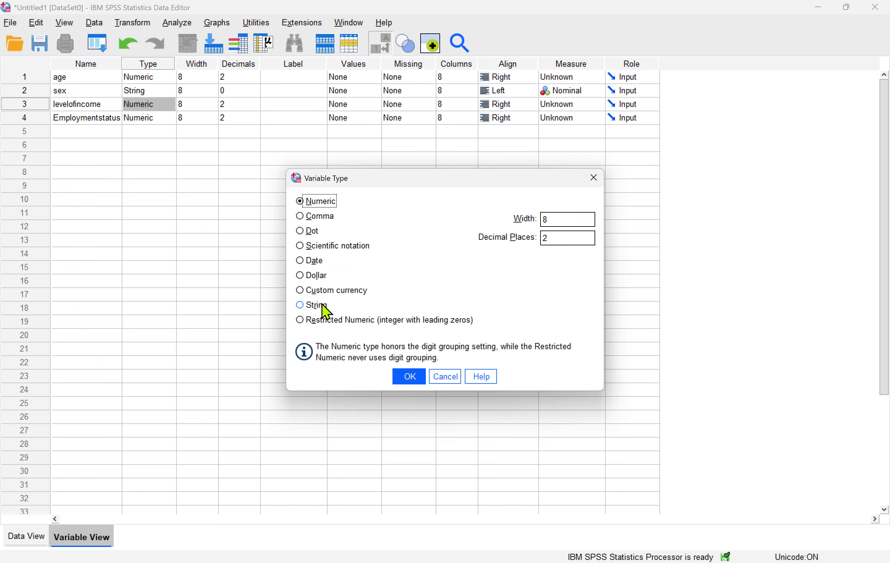
left_click(323, 306)
left_click(410, 375)
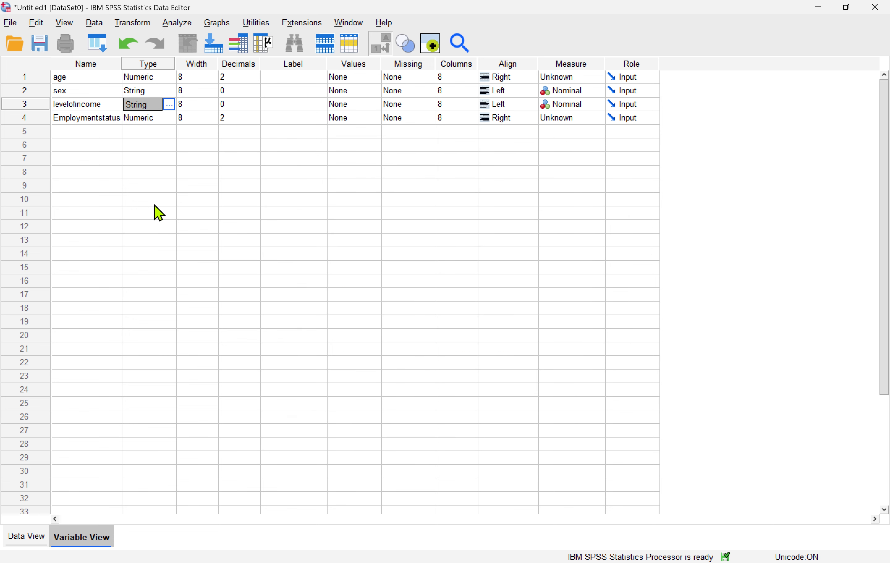
left_click(151, 118)
left_click(169, 118)
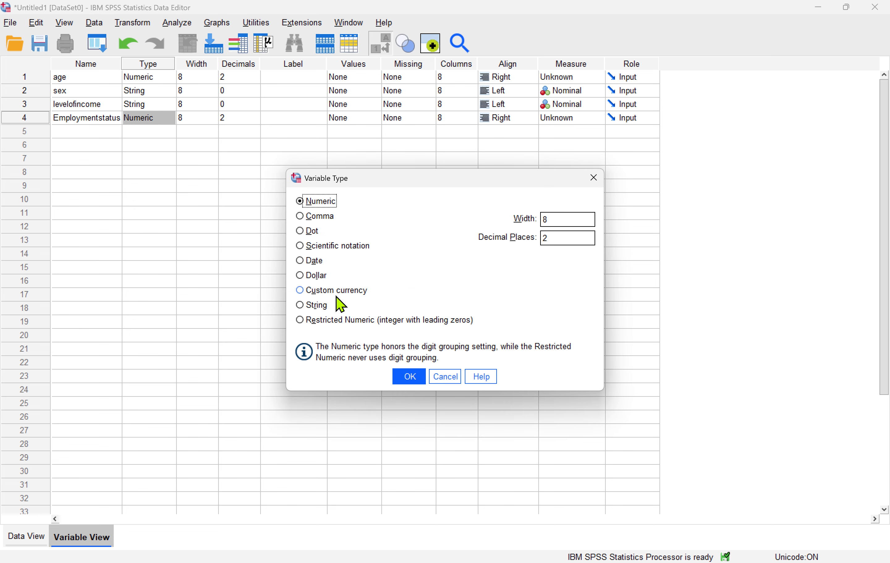
left_click(323, 305)
left_click(415, 376)
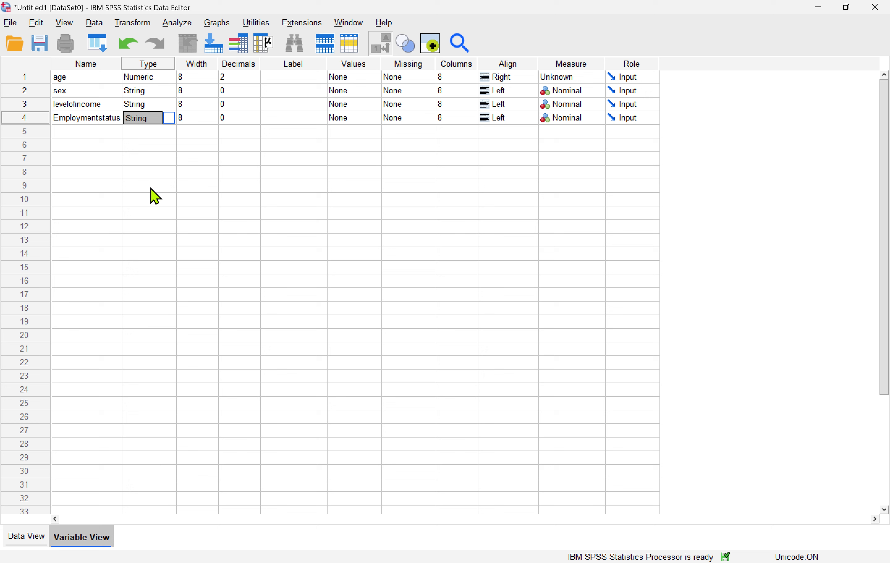
Set the number of decimals for the age variable to 0
left_click(236, 74)
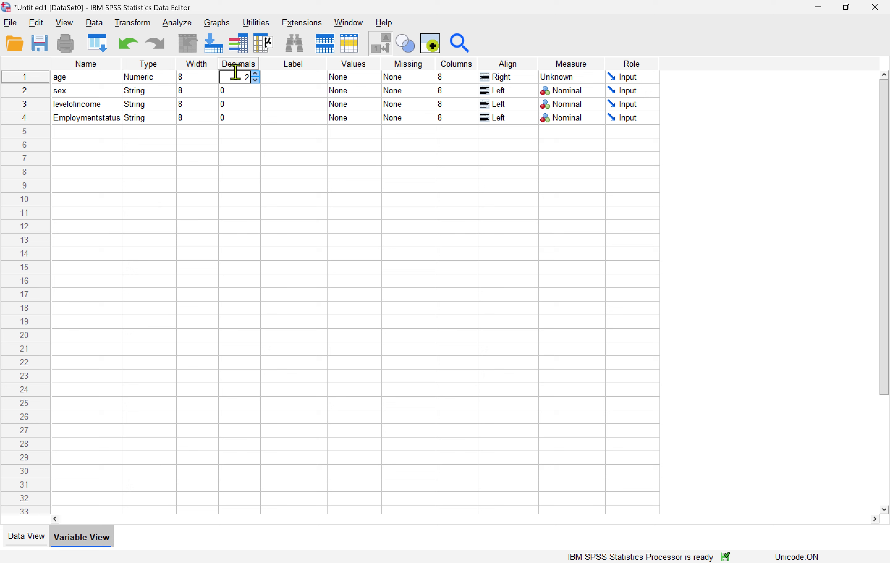
left_click(257, 82)
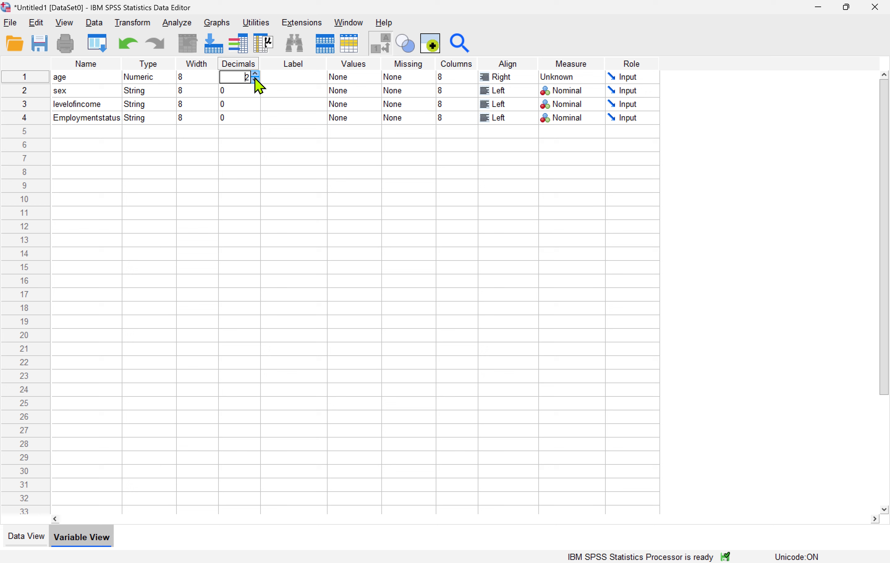
left_click(235, 93)
Label the four variables Age, Sex, Level of income and Employment status, in row order
left_click(304, 76)
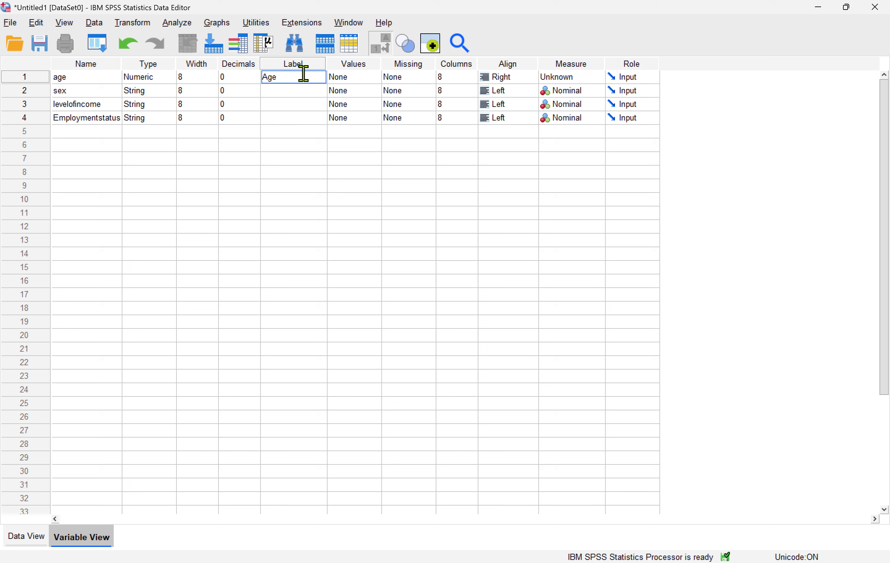
left_click(278, 91)
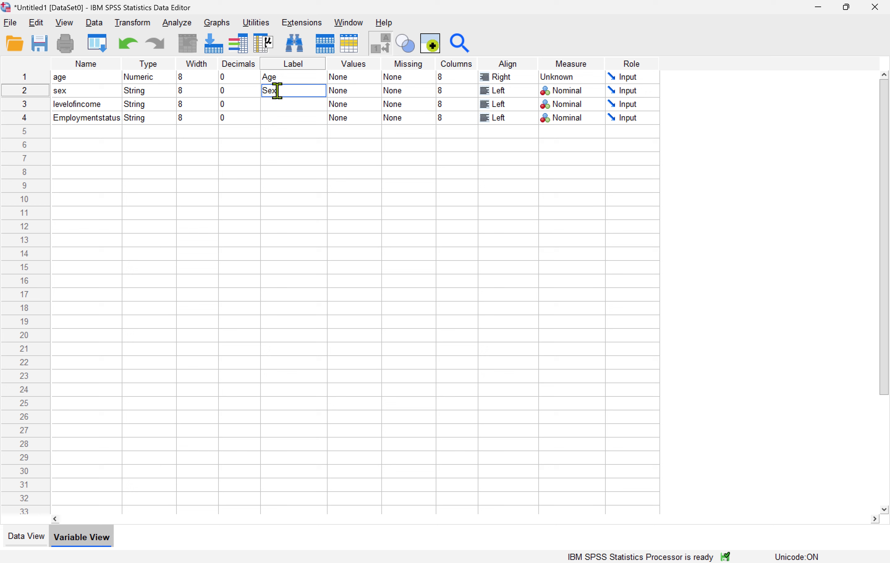
left_click(278, 106)
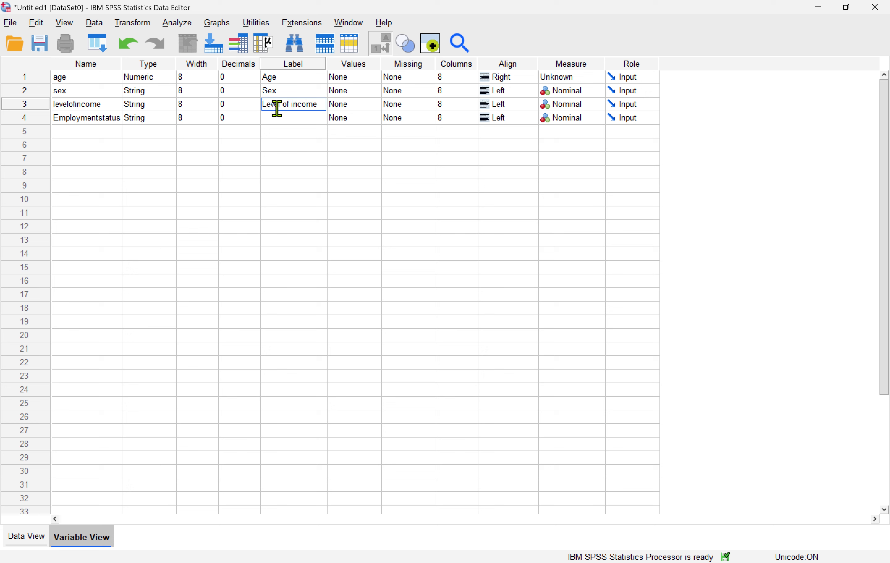
left_click(289, 122)
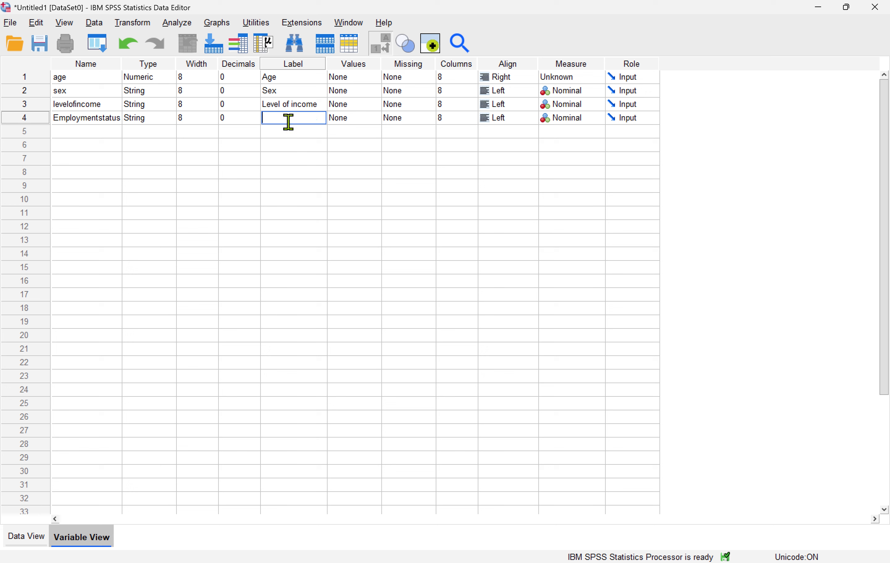
type("Employment status")
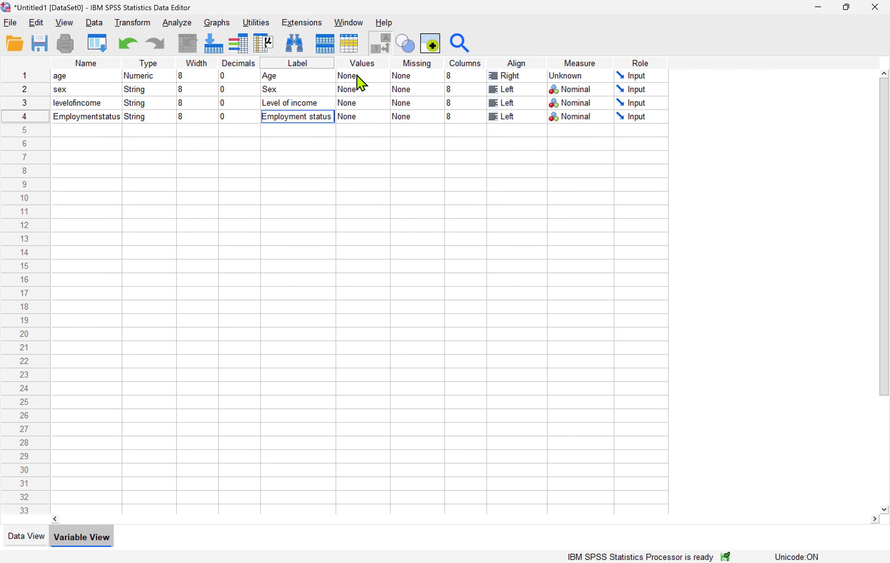
Open the value labels for age and add value 1 with the label 30-40
left_click(363, 83)
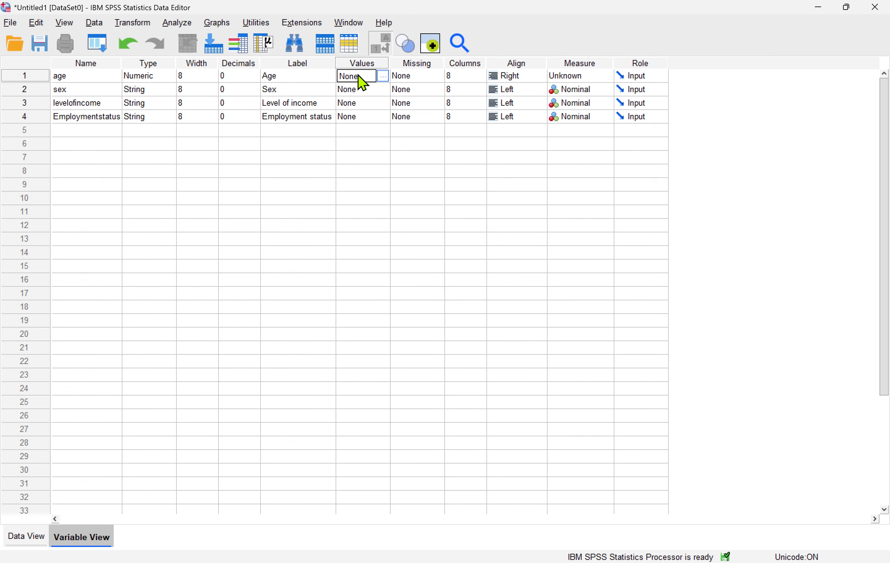
left_click(389, 84)
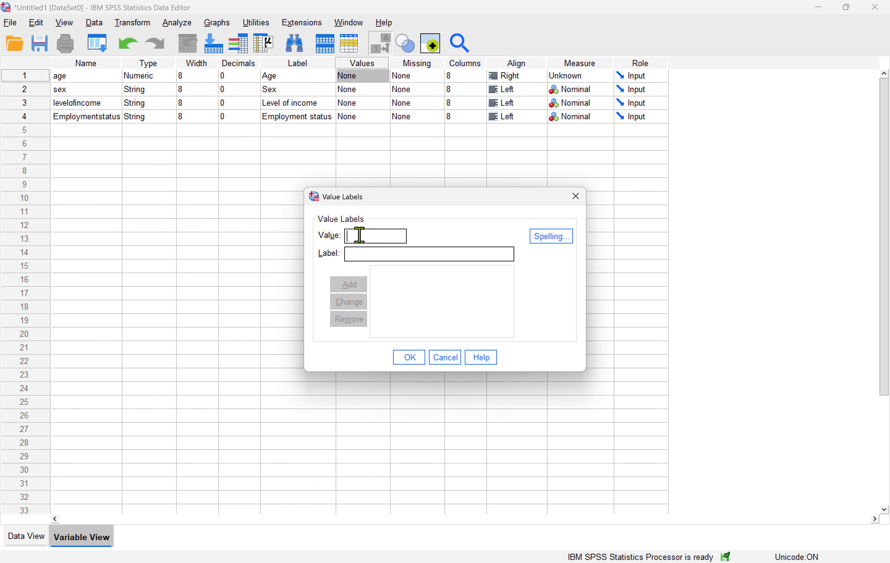
type("1")
left_click(359, 255)
type("30")
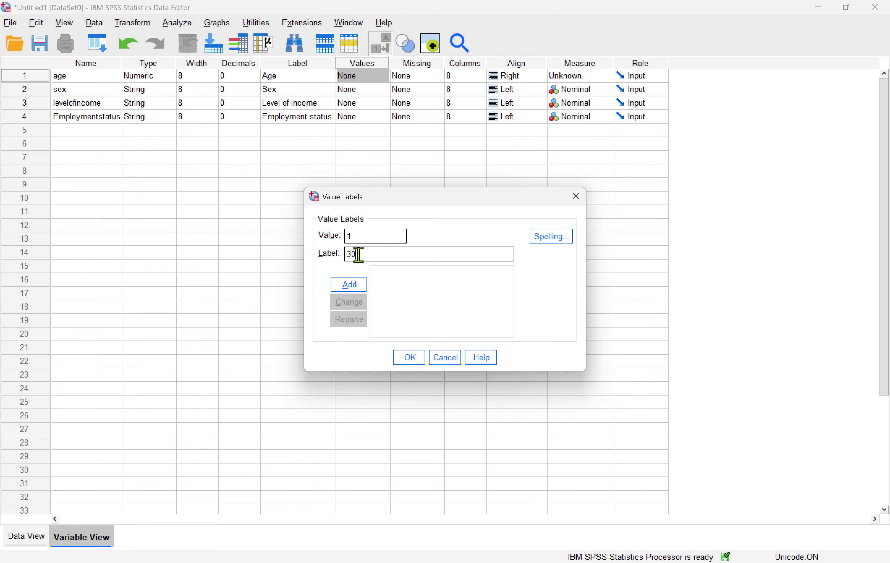
type("-40")
left_click(354, 286)
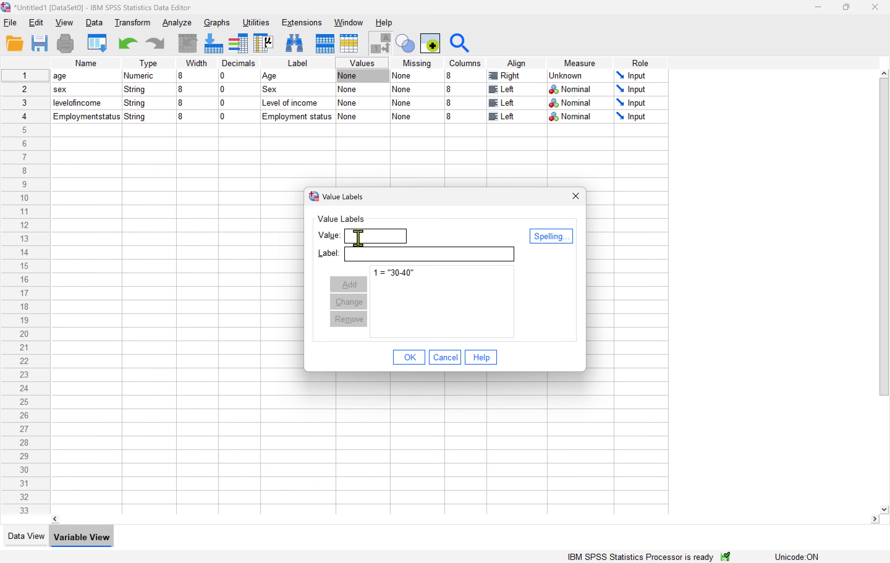
Add value 2 with the label 41-46 to age and apply its value labels
type("2")
type("41")
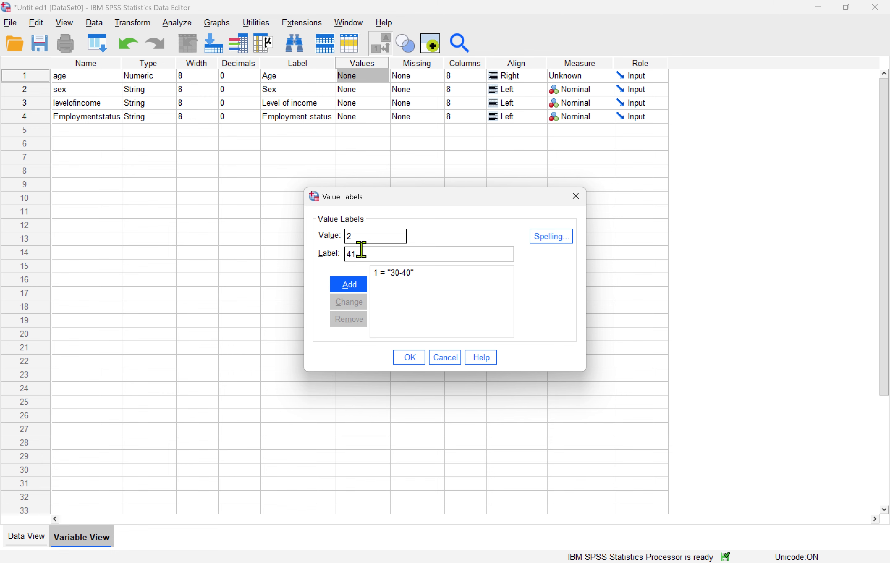
type("-46")
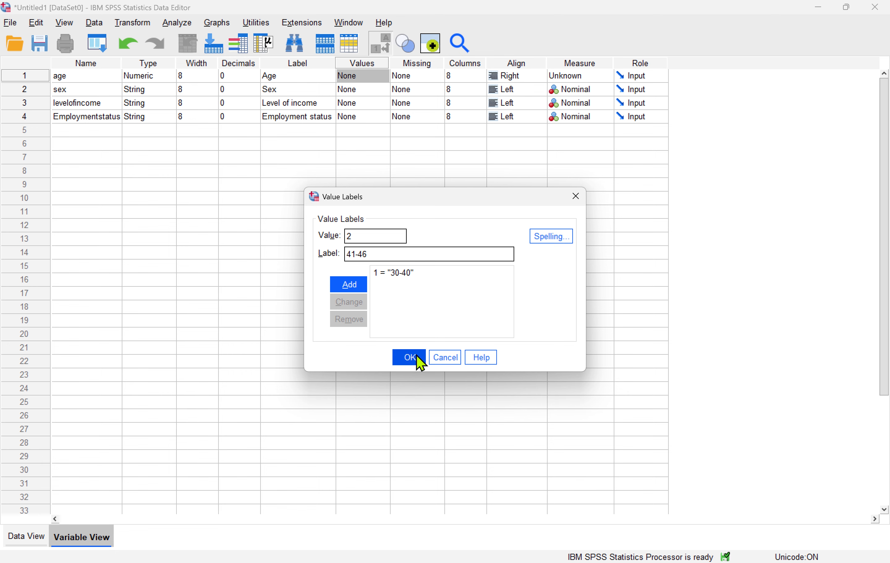
left_click(356, 287)
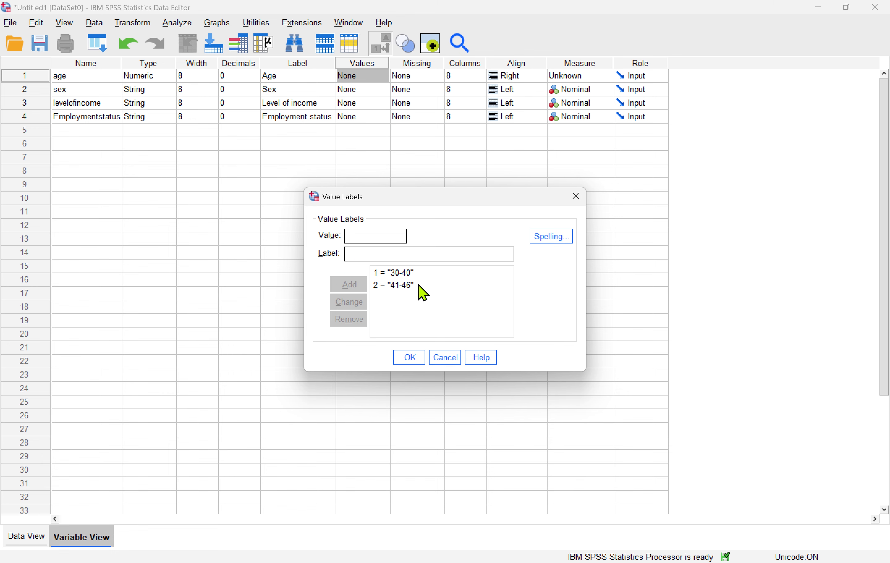
left_click(411, 355)
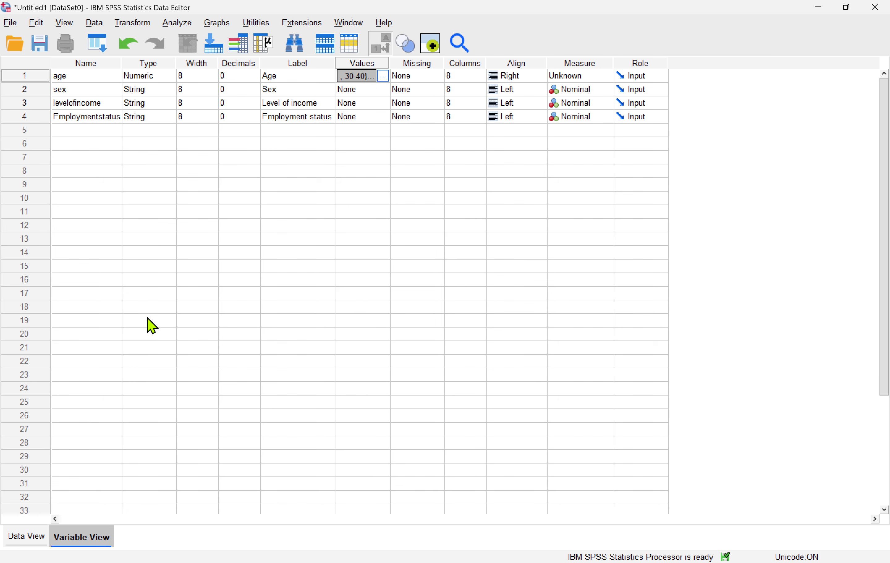
left_click(32, 537)
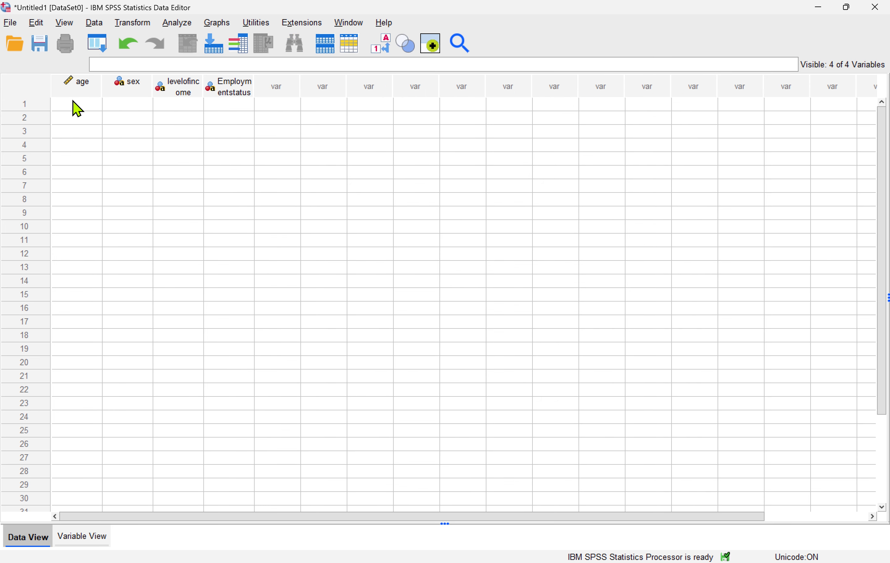
left_click(76, 109)
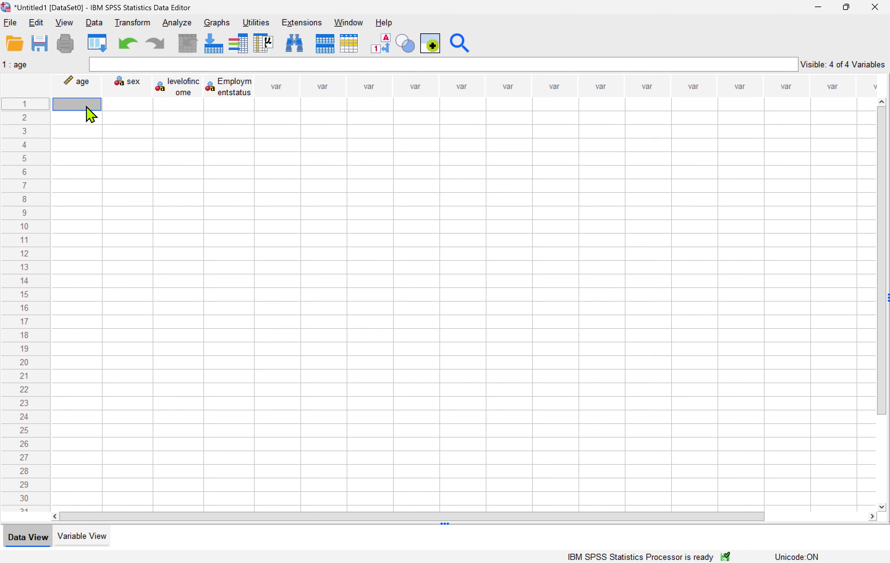
left_click(84, 536)
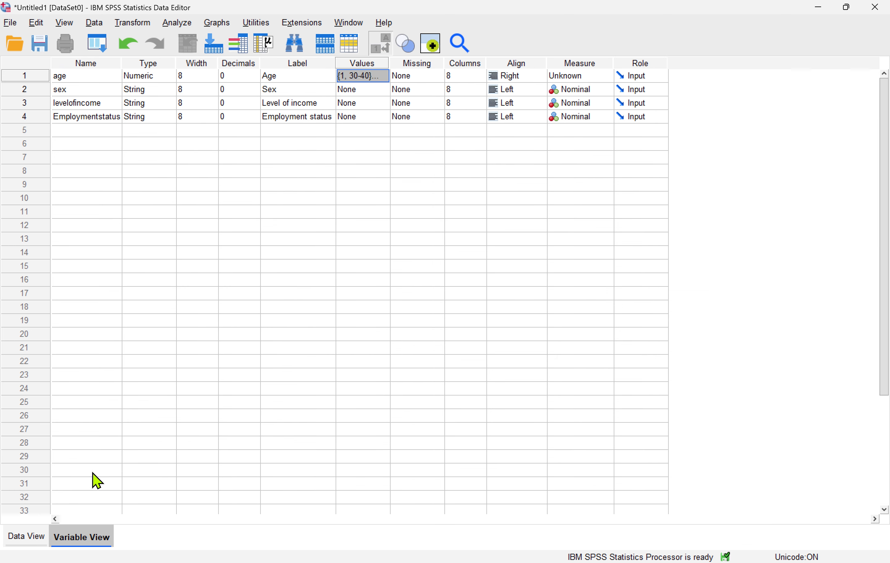
Open the value labels for sex and add value 1 with the label male
left_click(356, 90)
left_click(383, 90)
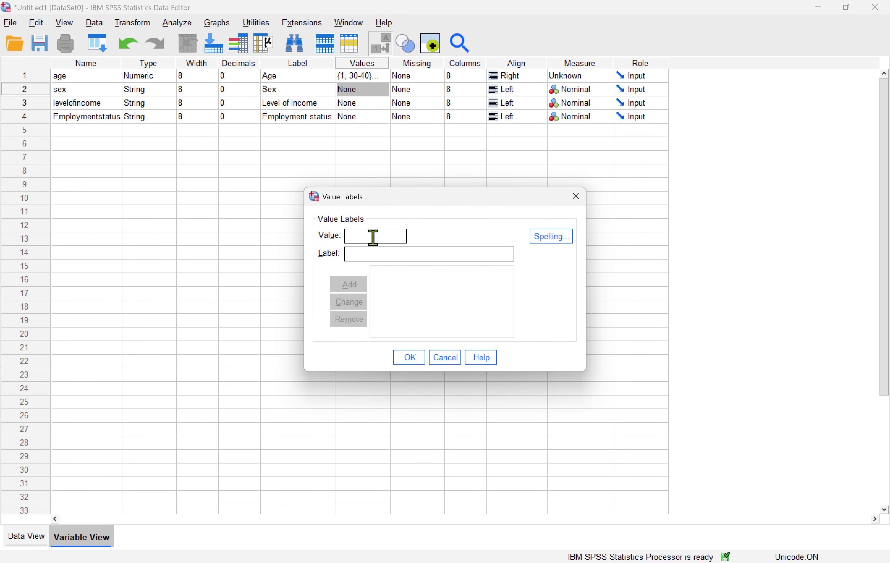
type("1")
left_click(350, 252)
type("mal")
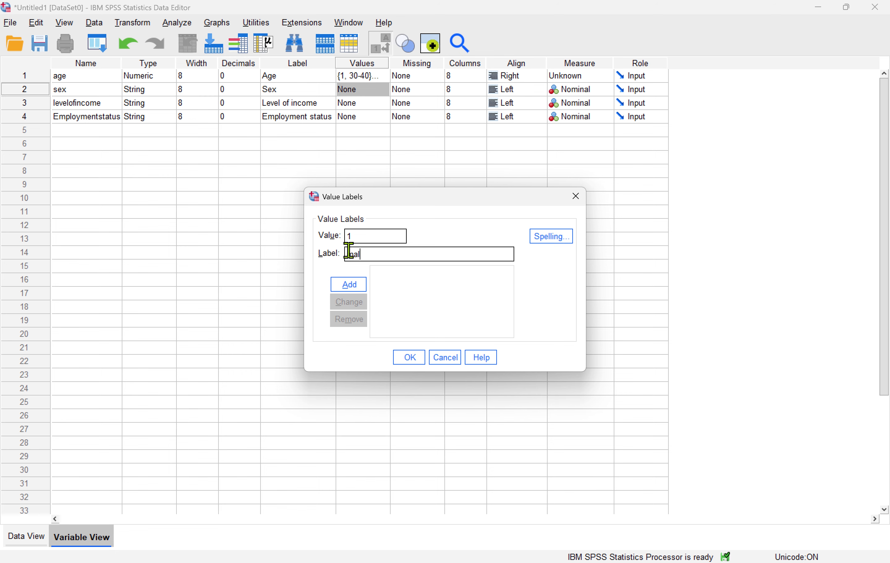
type("e")
left_click(356, 284)
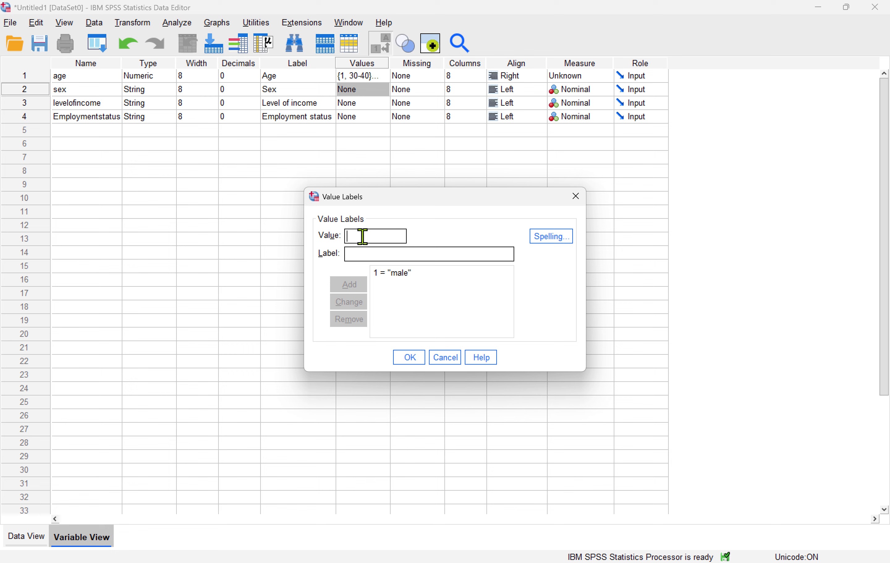
Add value 2 with the label Female to sex and apply its value labels
type("2")
left_click(355, 253)
type("Female")
left_click(357, 287)
left_click(416, 366)
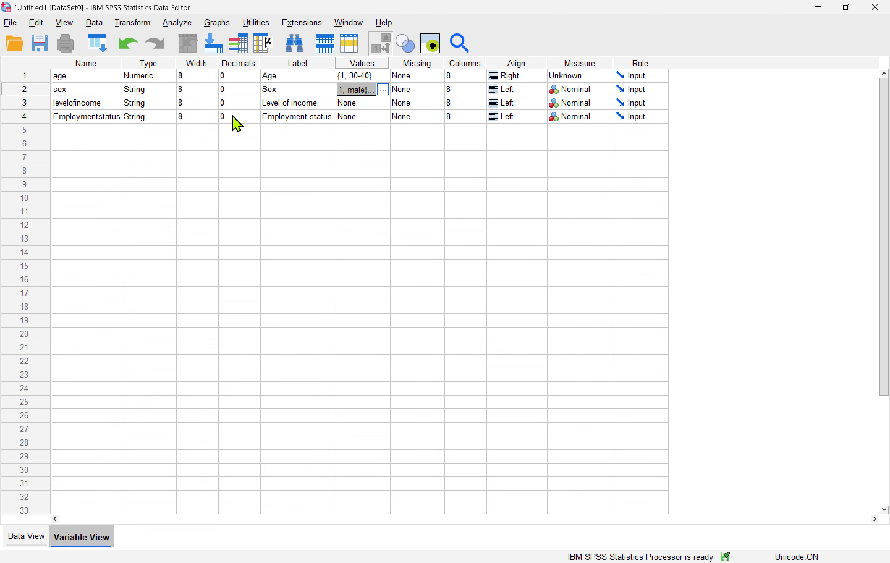
Open the value labels for levelofincome and add value 1 with the label low level income
left_click(389, 106)
left_click(384, 103)
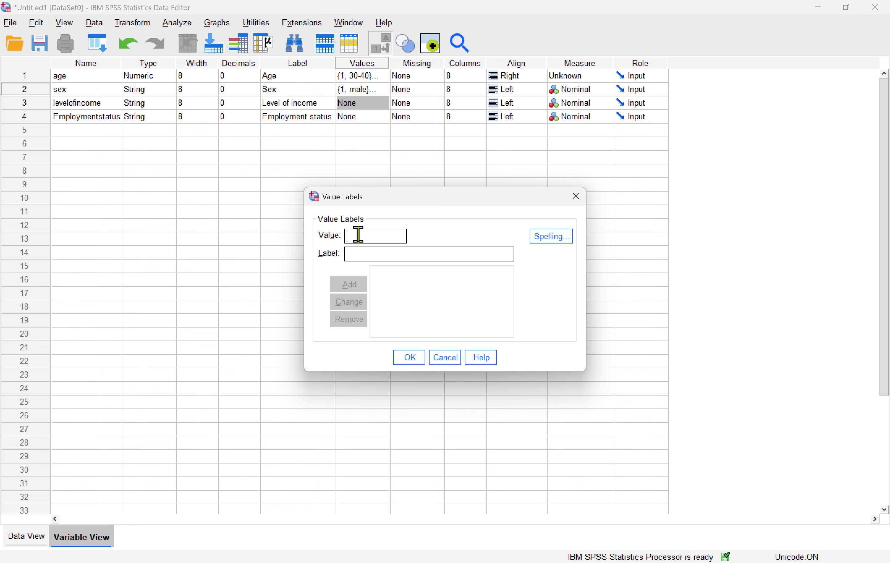
type("1")
left_click(353, 255)
type("lo")
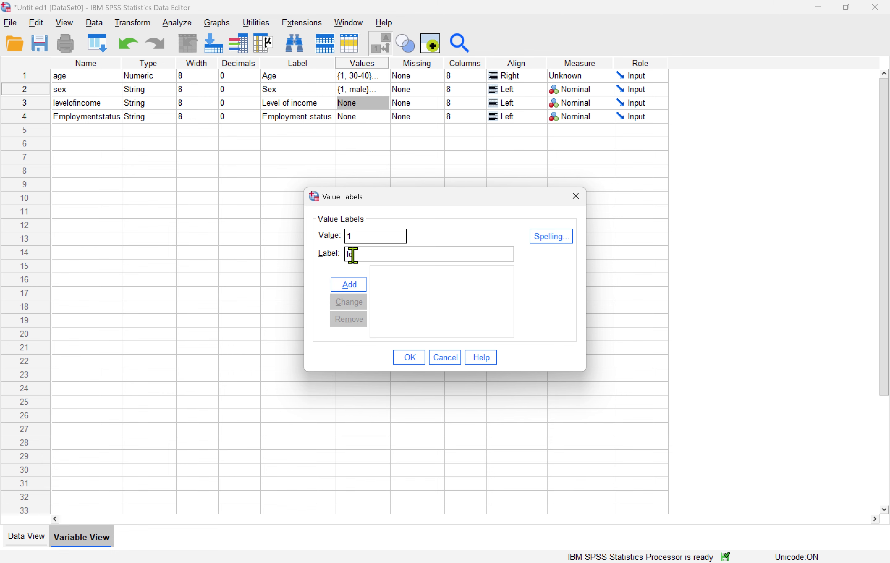
type("w level income")
left_click(353, 285)
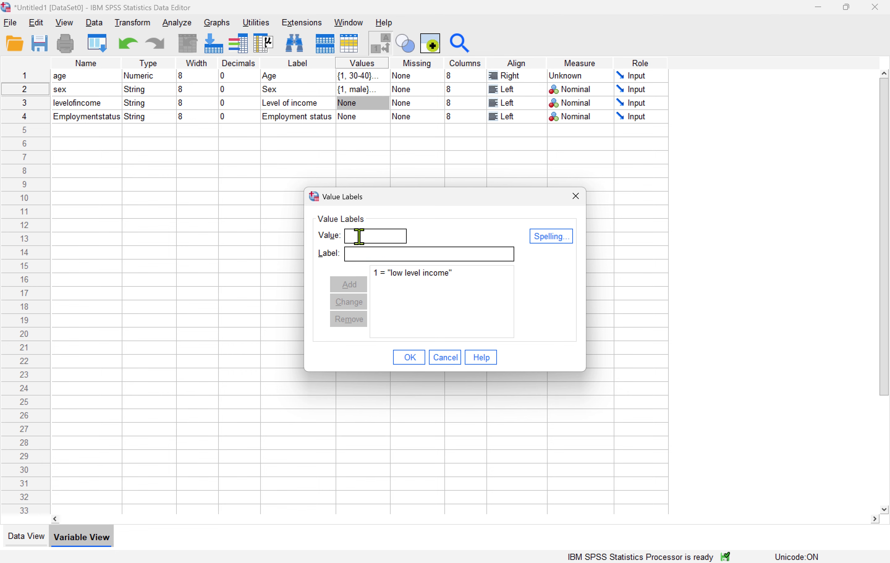
Add value 2 with the label medium level income to levelofincome
type("2")
left_click(357, 254)
type("medium ")
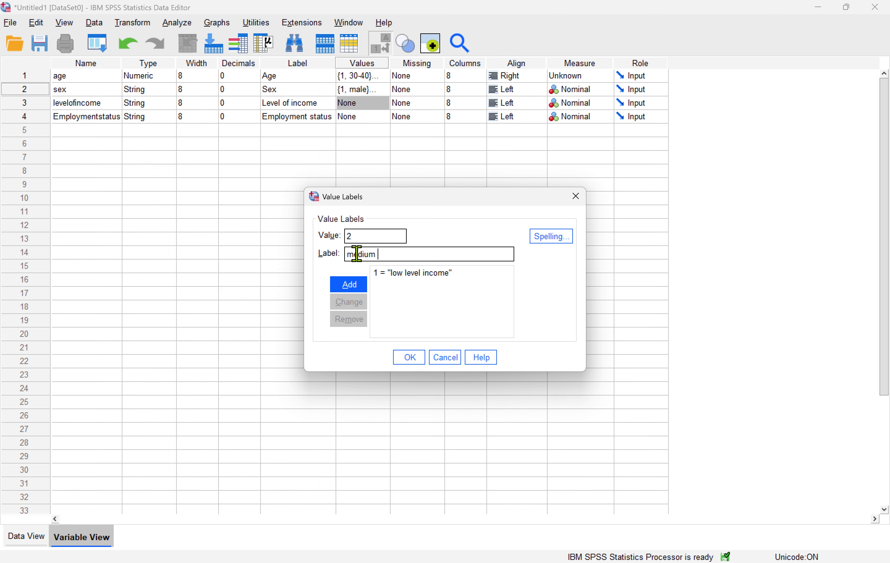
type("level income")
left_click(352, 287)
Add value 3 with the label Upper Level to levelofincome and apply its value labels
left_click(360, 236)
type("3")
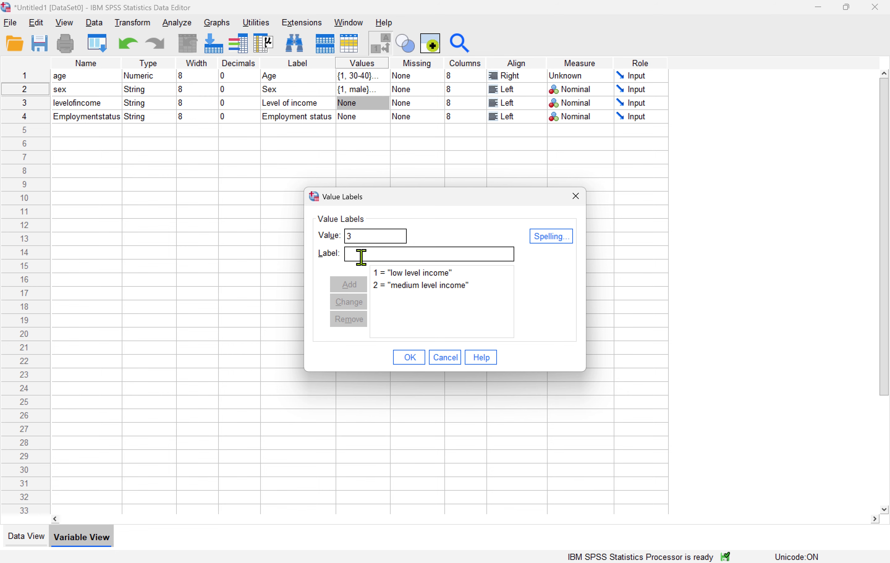
type("Upp")
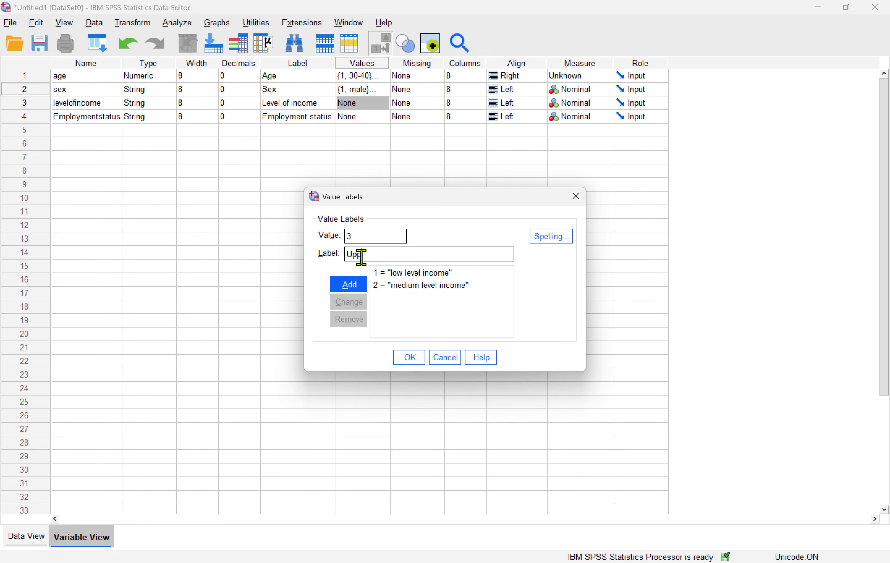
type("er Level")
left_click(356, 287)
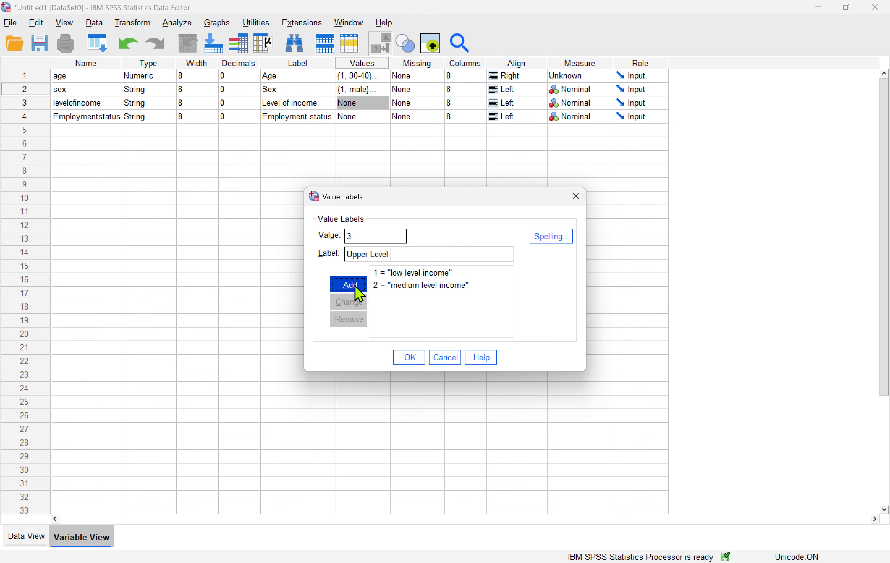
left_click(410, 357)
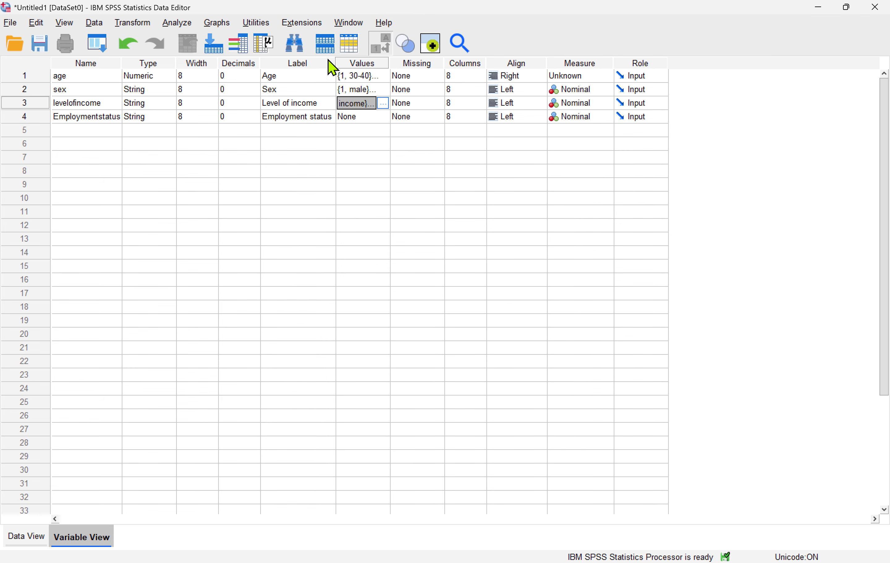
Open the value labels for Employmentstatus and add value 1 with the label Unemployed
left_click(383, 118)
left_click(383, 116)
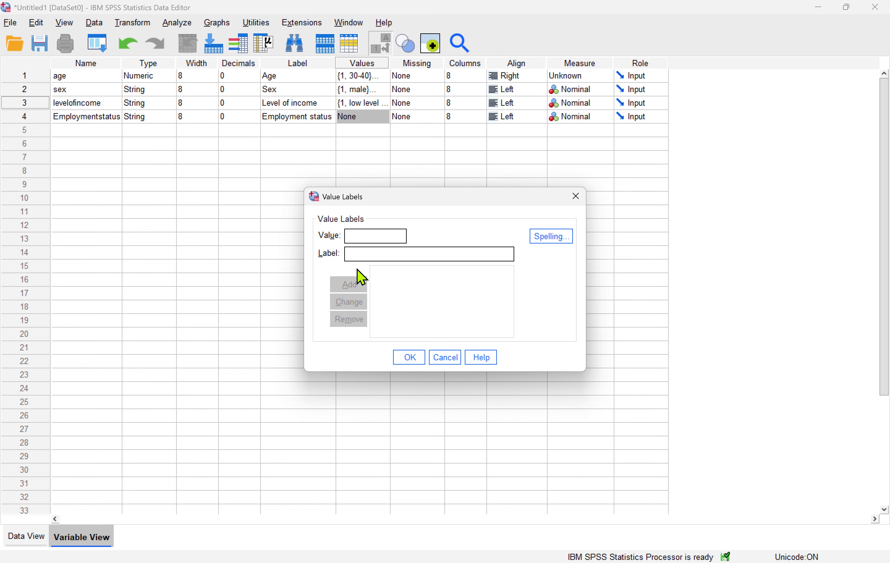
type("1")
left_click(358, 256)
type("Un")
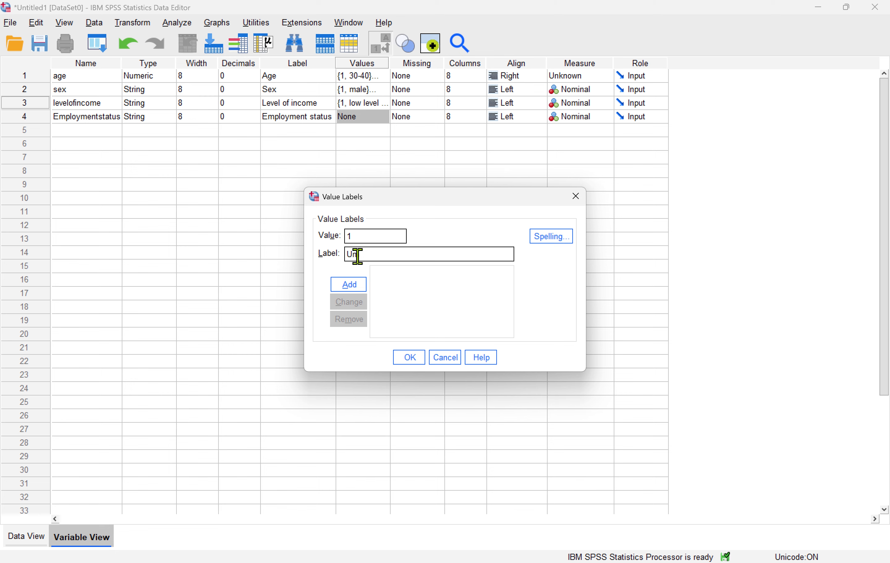
type("employed")
left_click(360, 282)
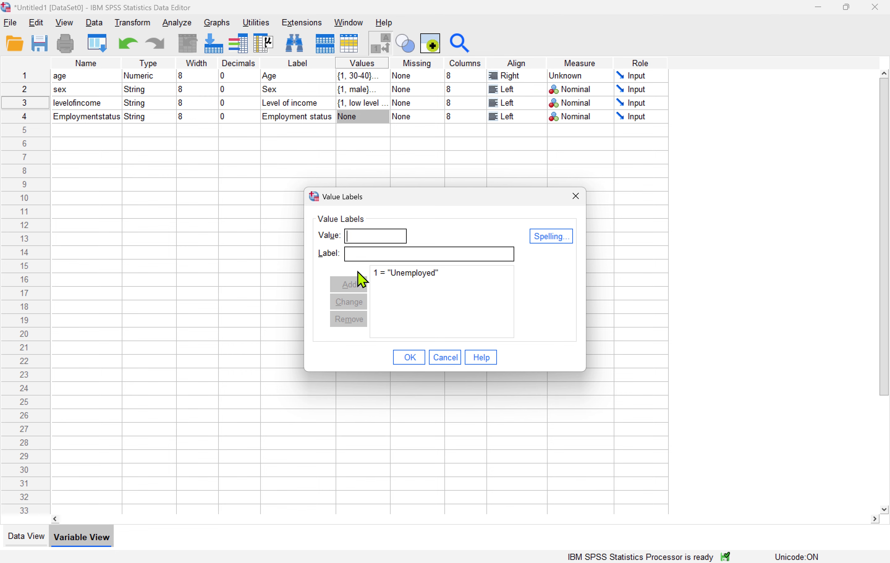
Add value 2 with the label Employed to Employmentstatus
type("2")
left_click(349, 255)
type("Employed")
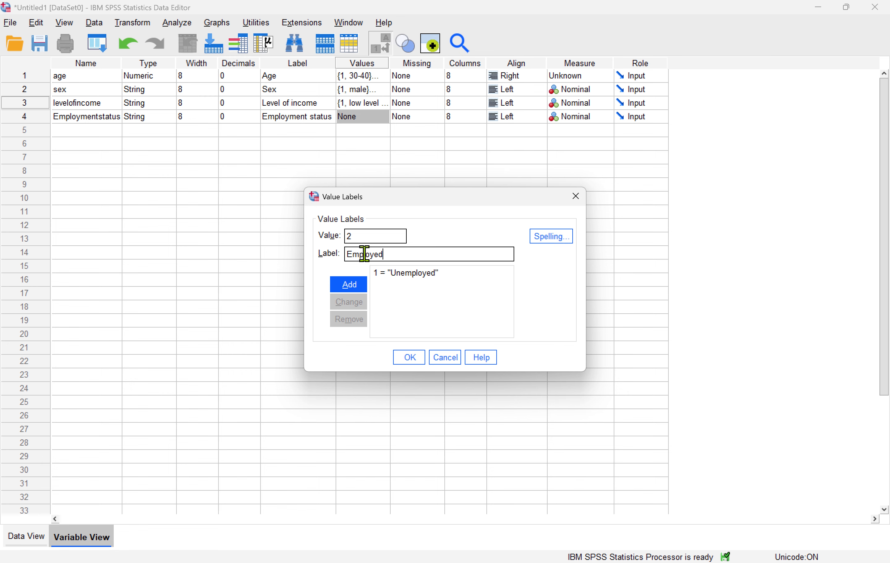
left_click(360, 287)
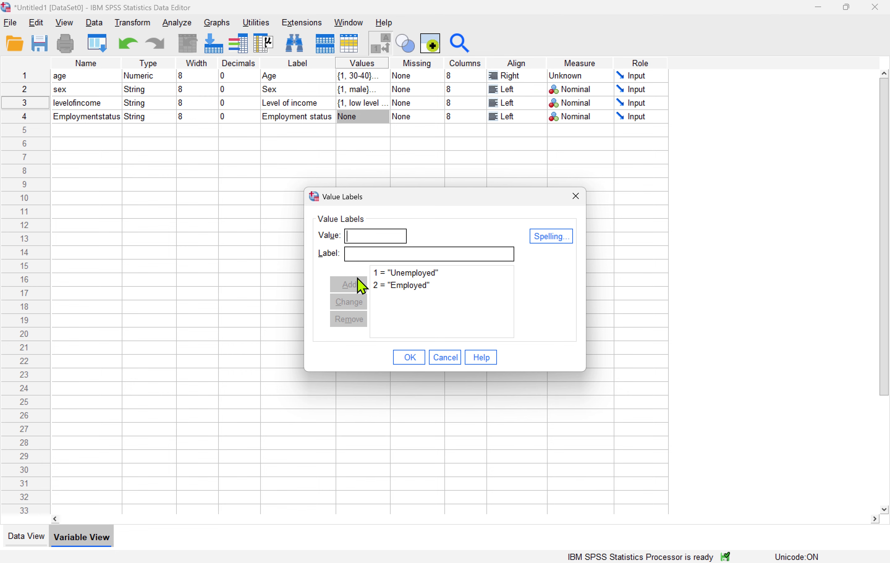
Add value 3 with the label student to Employmentstatus and apply its value labels
type("3")
left_click(353, 252)
type("students")
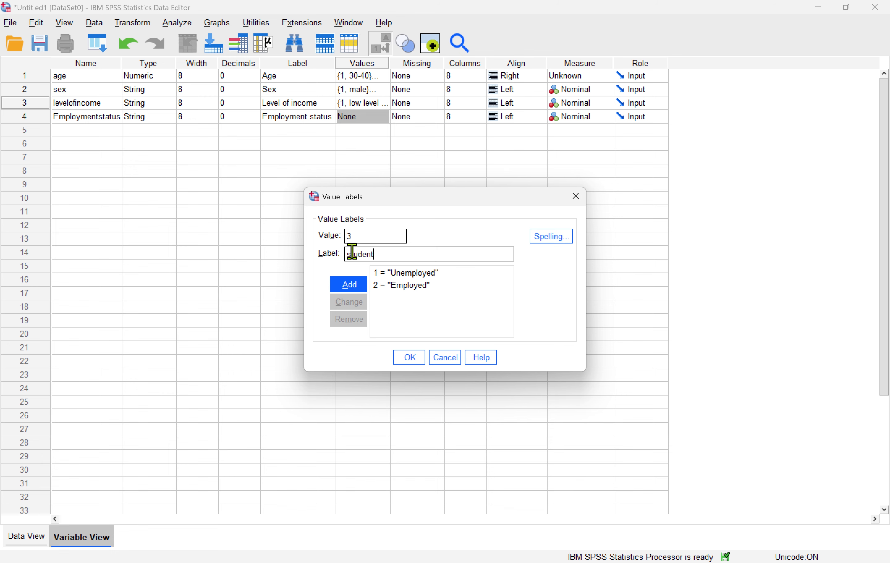
key("BackSpace")
left_click(358, 287)
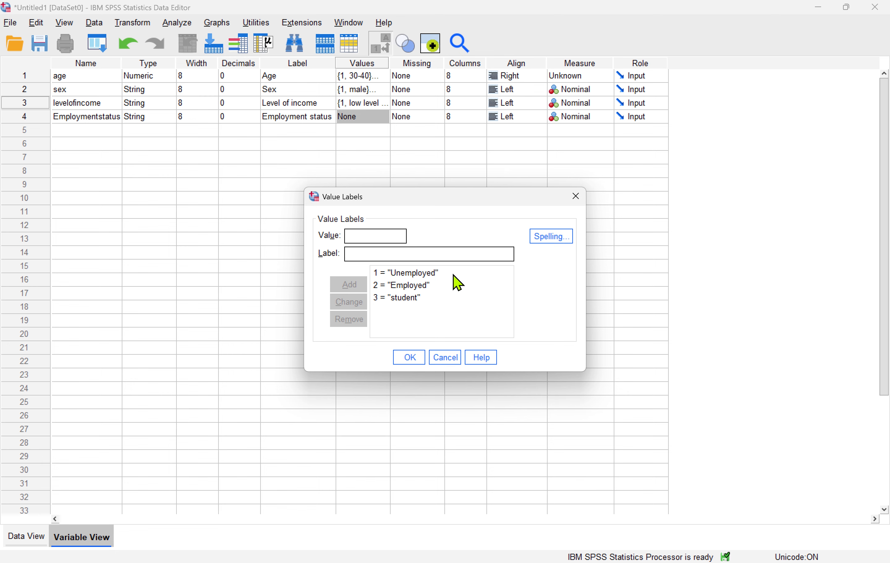
left_click(413, 360)
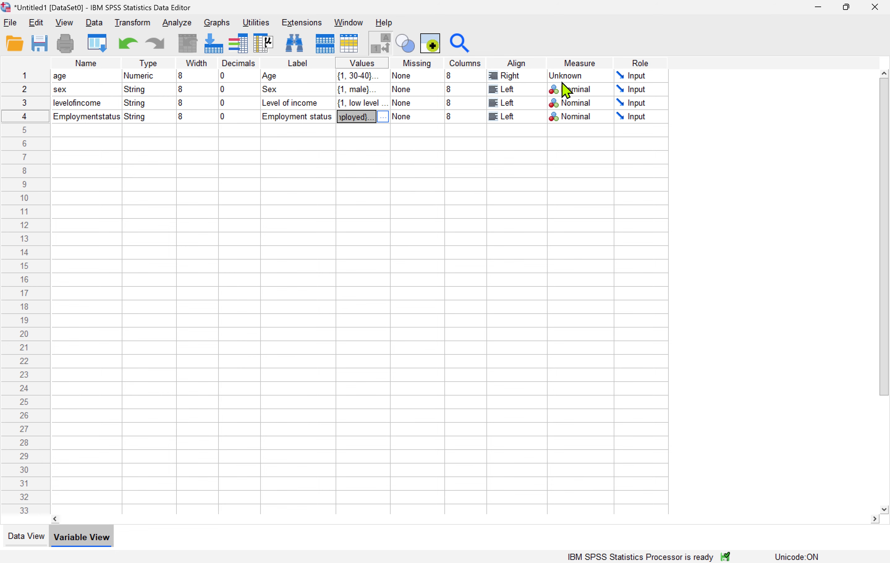
Set the measurement level of age to Scale and of sex to Nominal
left_click(582, 74)
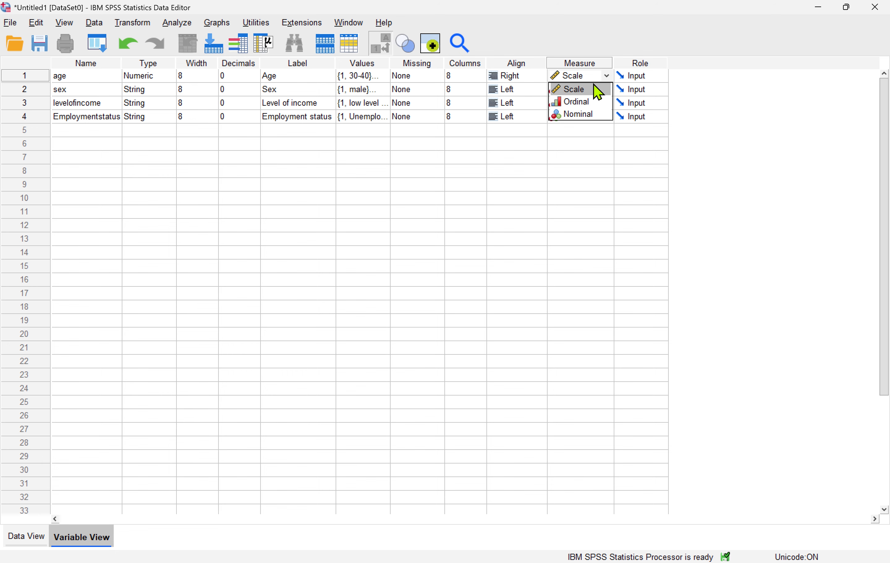
left_click(573, 89)
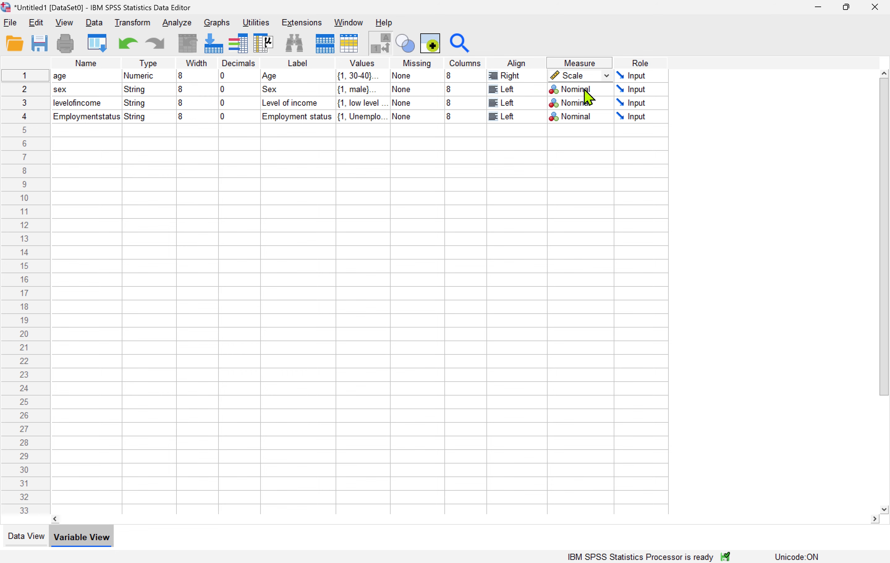
left_click(582, 91)
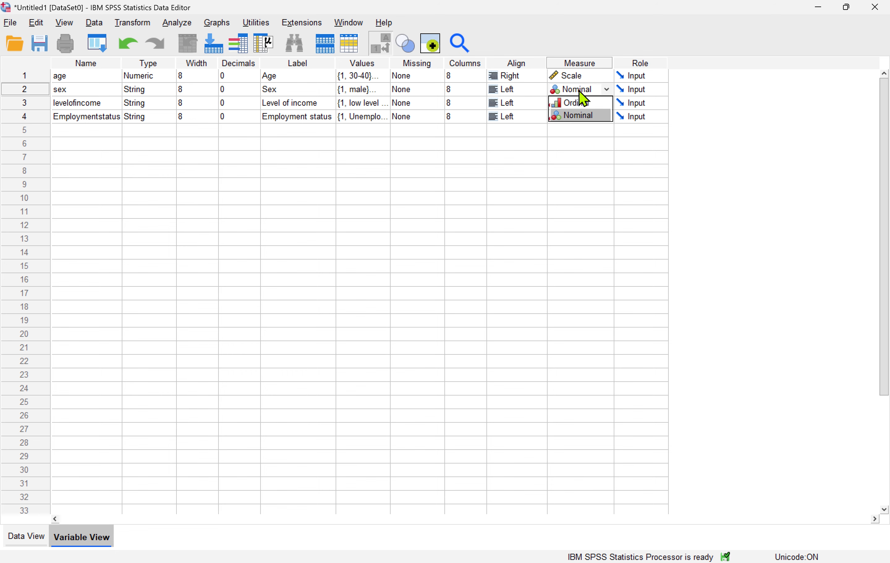
left_click(583, 116)
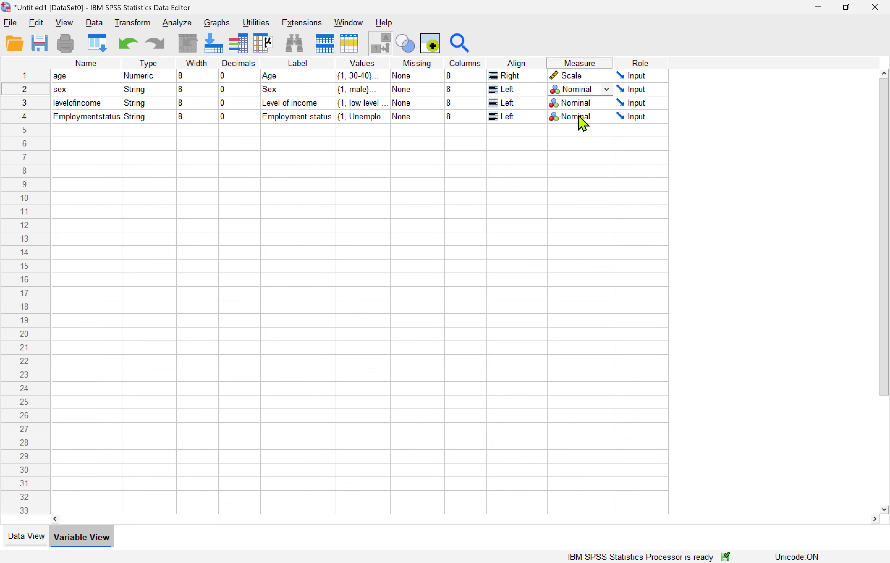
Set the measurement level of levelofincome to Ordinal and of Employmentstatus to Nominal
left_click(599, 102)
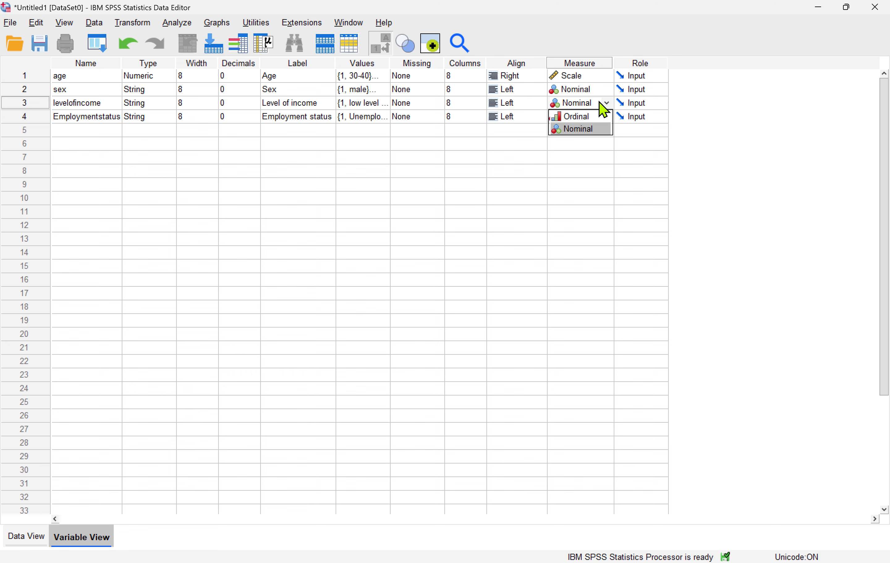
left_click(593, 117)
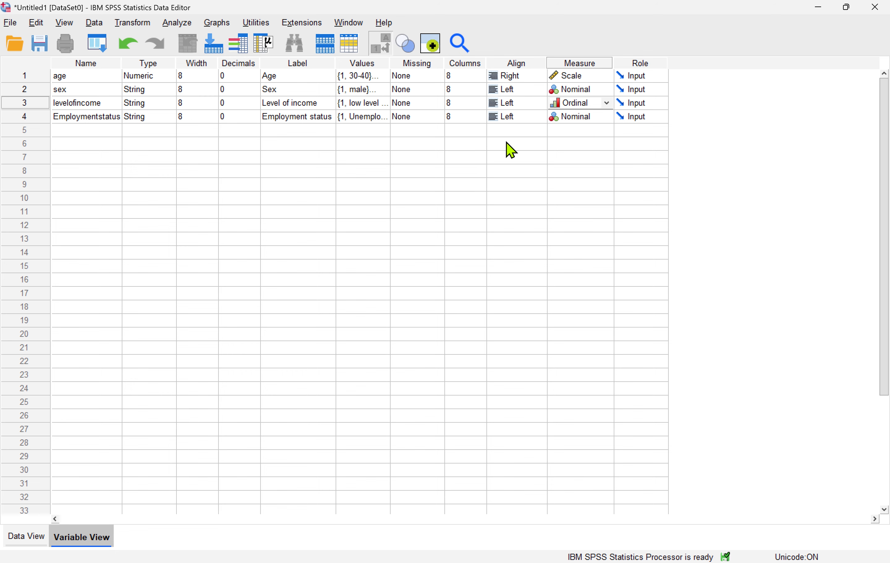
left_click(588, 120)
left_click(581, 142)
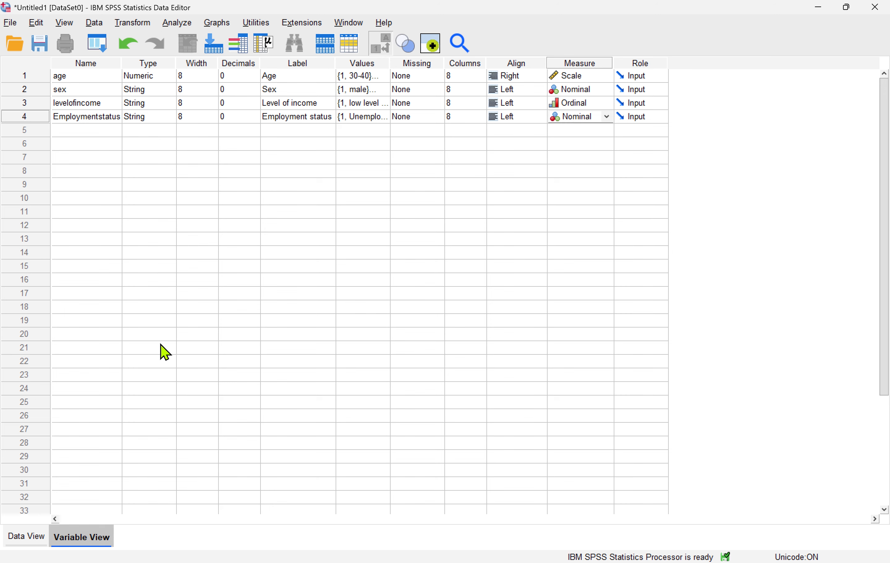
Look over the data grid, review the value labels defined for age, and return to the data grid
left_click(27, 539)
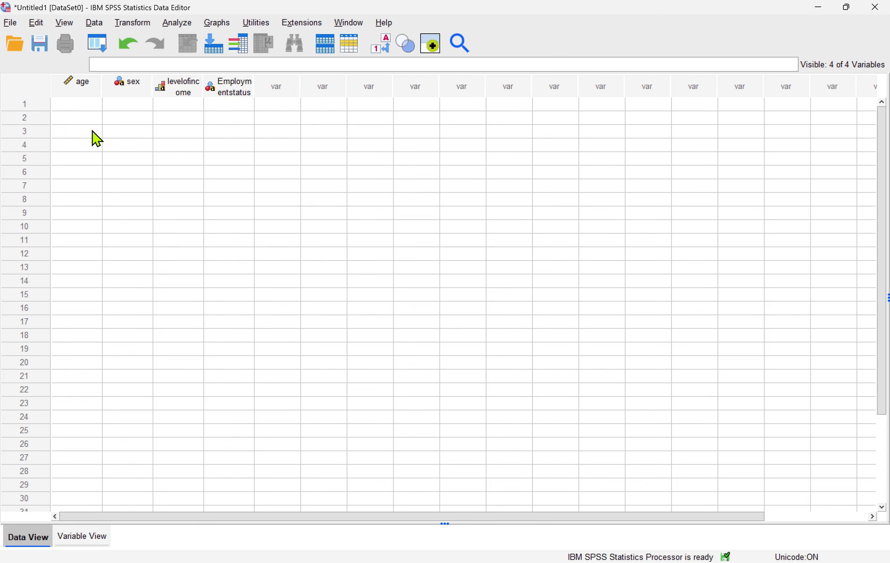
left_click(77, 103)
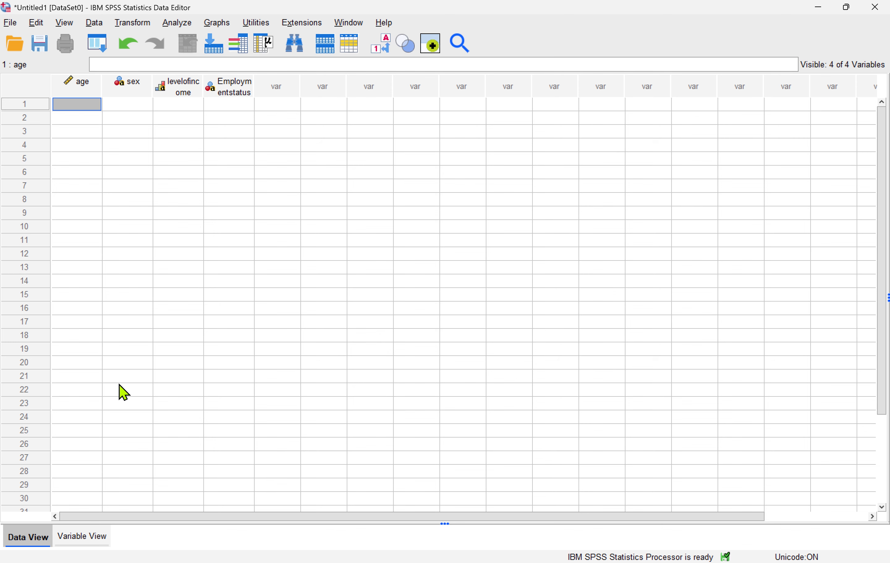
left_click(84, 536)
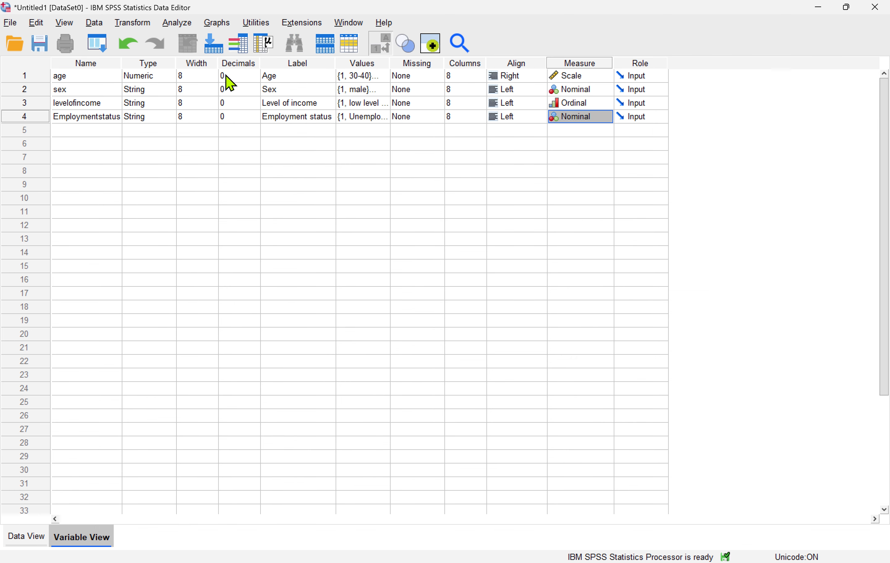
double_click(384, 81)
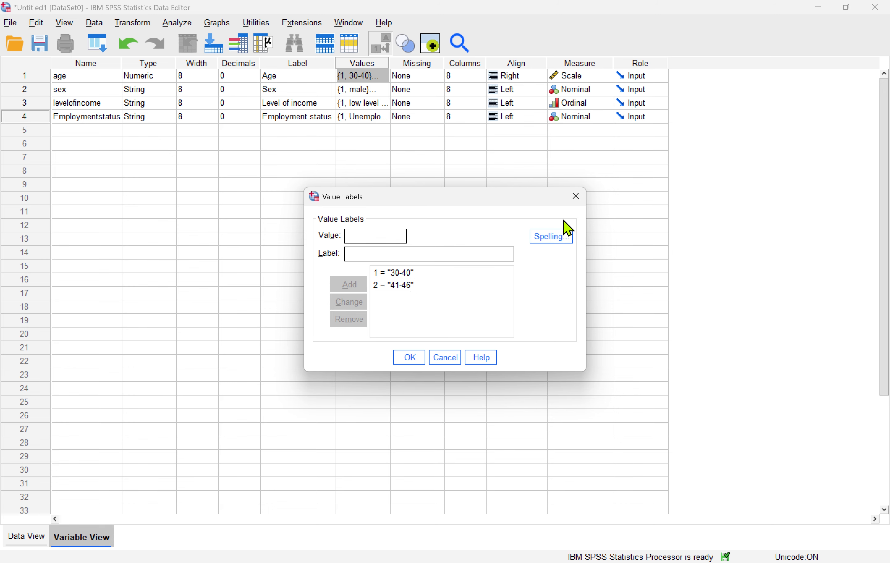
left_click(576, 196)
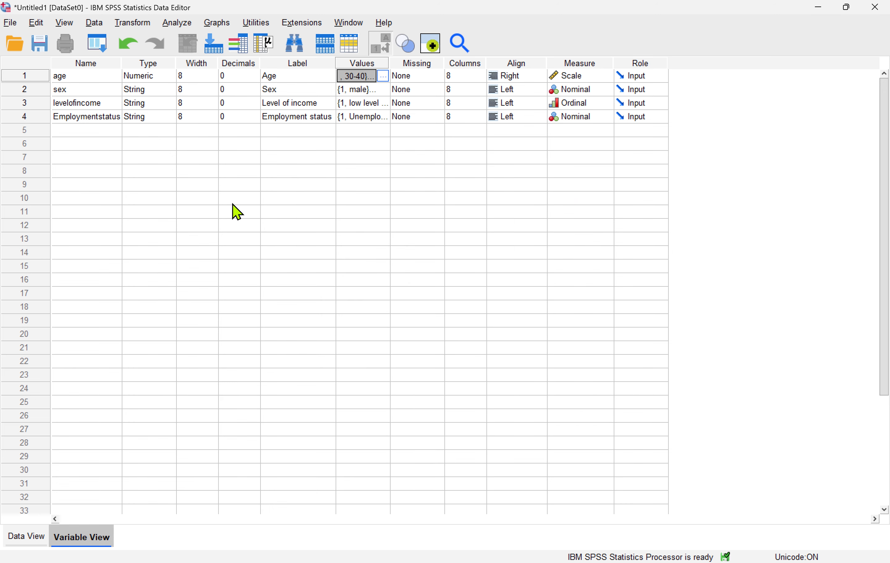
left_click(27, 536)
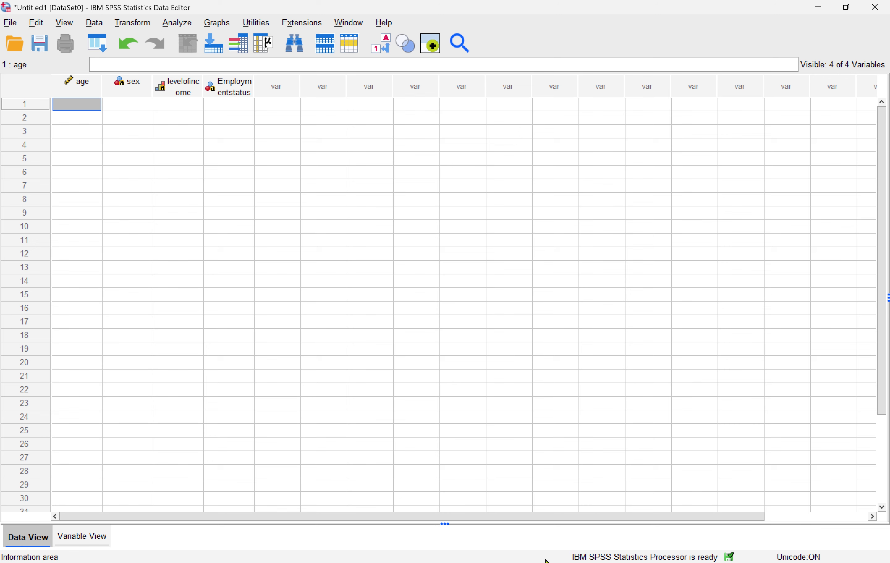
Switch to the KoboToolbox submission in the browser to consult its socioeconomic answers, and return to SPSS
mouse_move(546, 562)
left_click(552, 510)
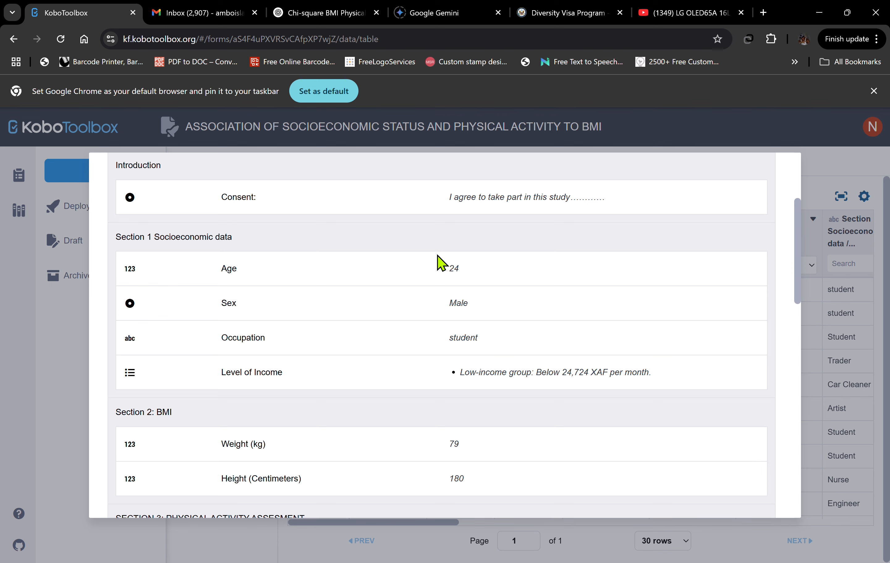
left_click(625, 561)
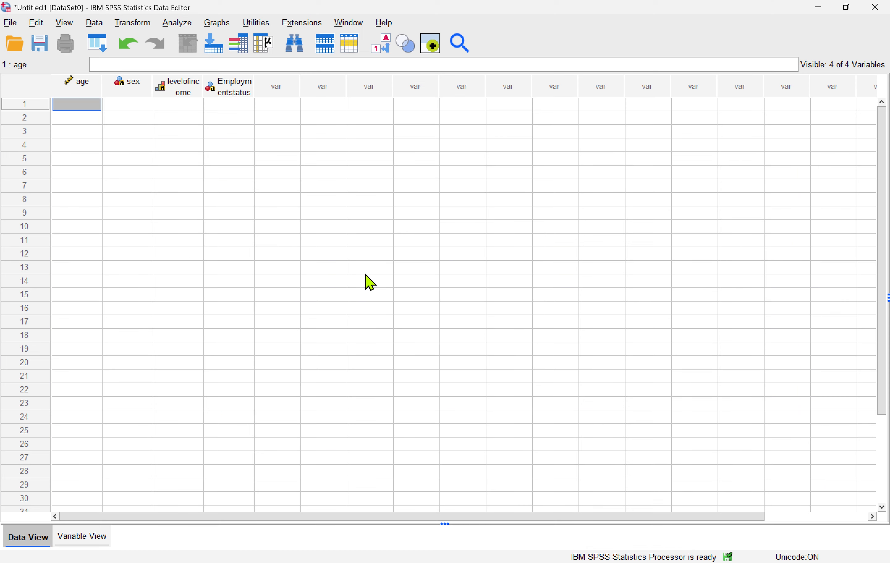
Enter the value 1 for age in the first case
double_click(82, 104)
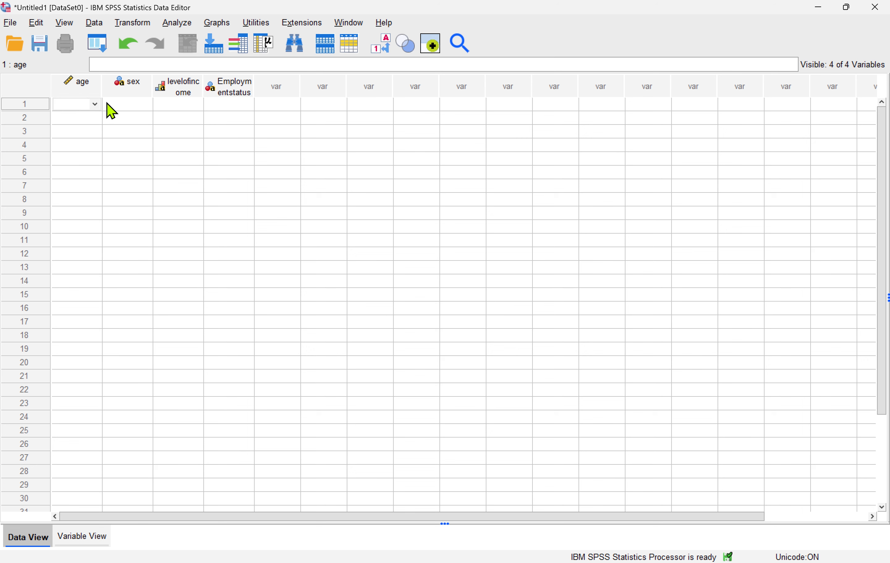
type("1")
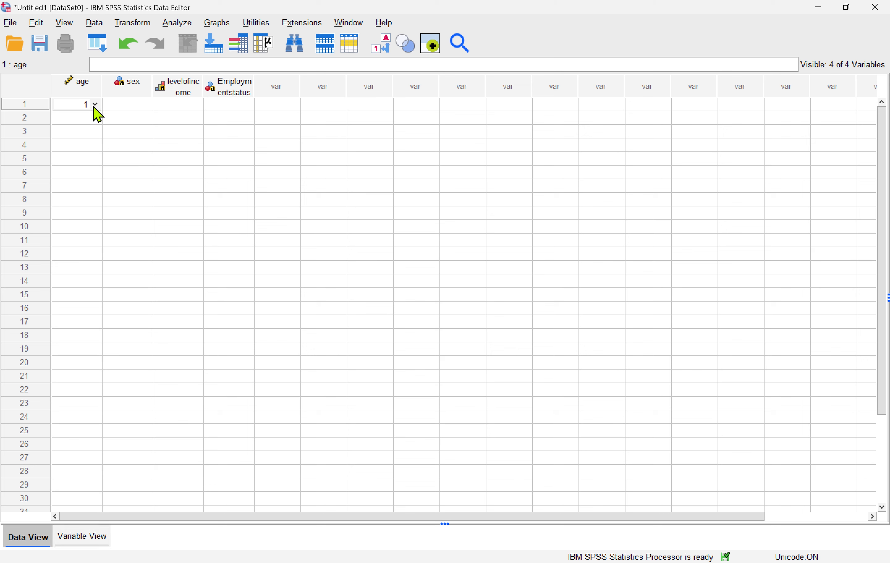
left_click(83, 123)
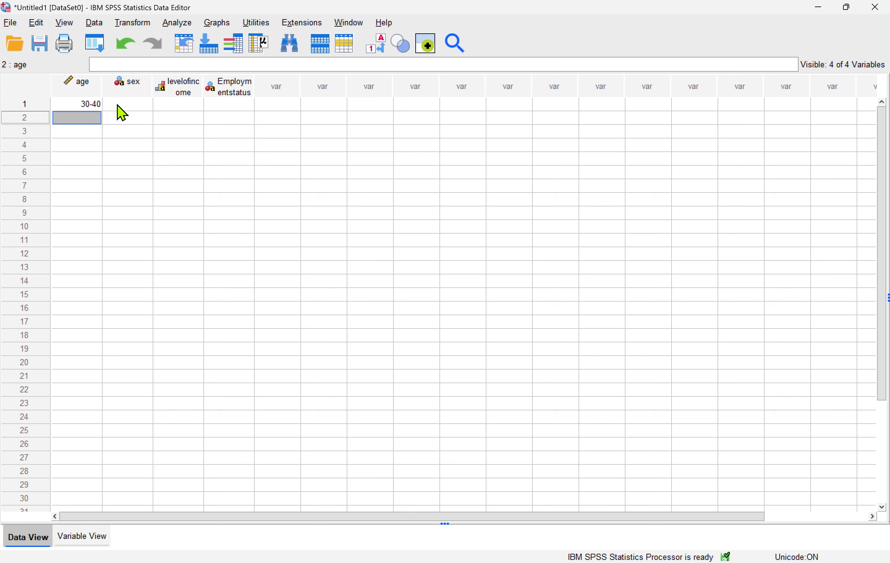
Enter the value 1 for sex in the first case
left_click(129, 105)
double_click(132, 106)
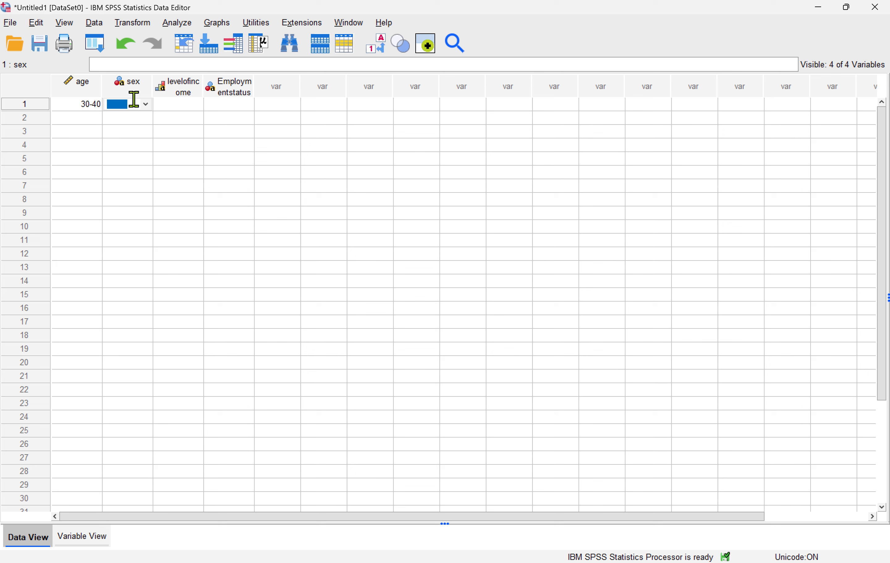
type("1")
key("Return")
Enter 2 for levelofincome and 1 for Employmentstatus in the first case
left_click(188, 107)
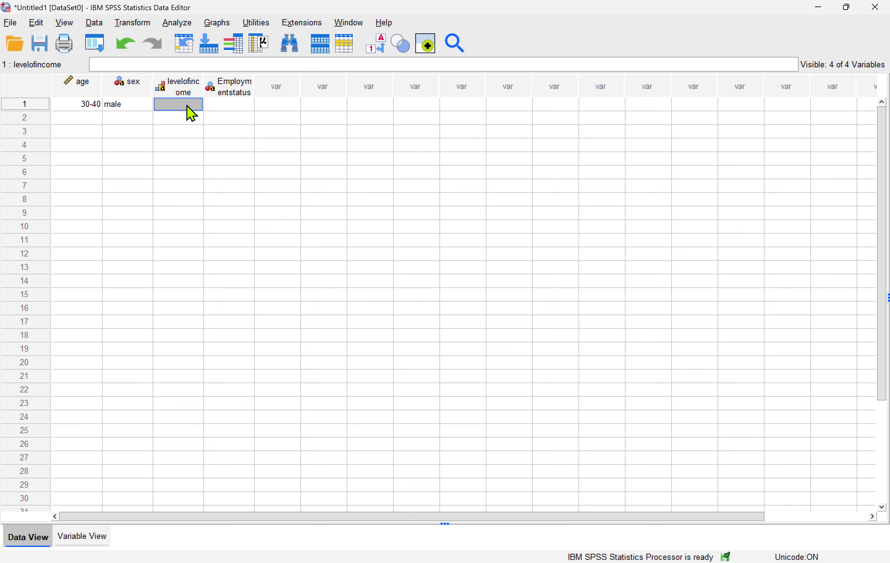
double_click(187, 105)
type("2")
left_click(228, 107)
double_click(228, 104)
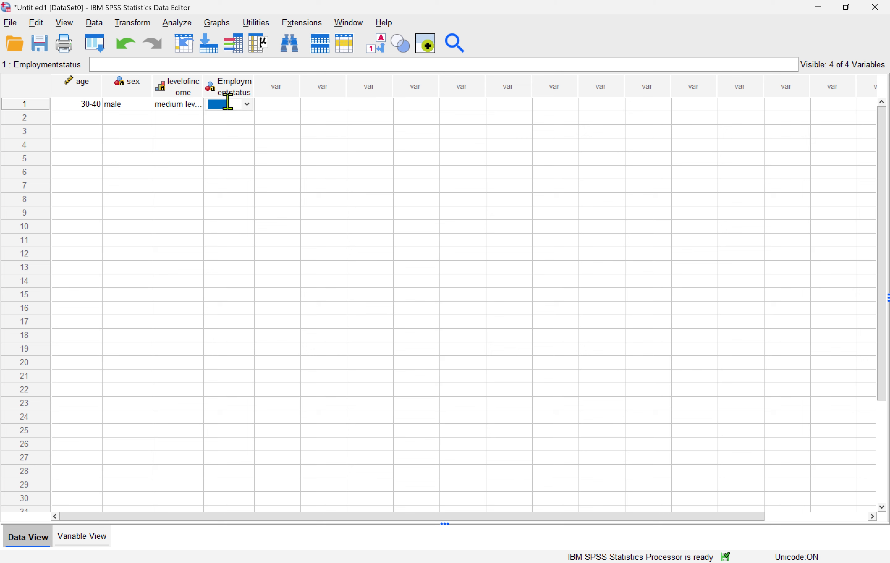
type("1")
key("Return")
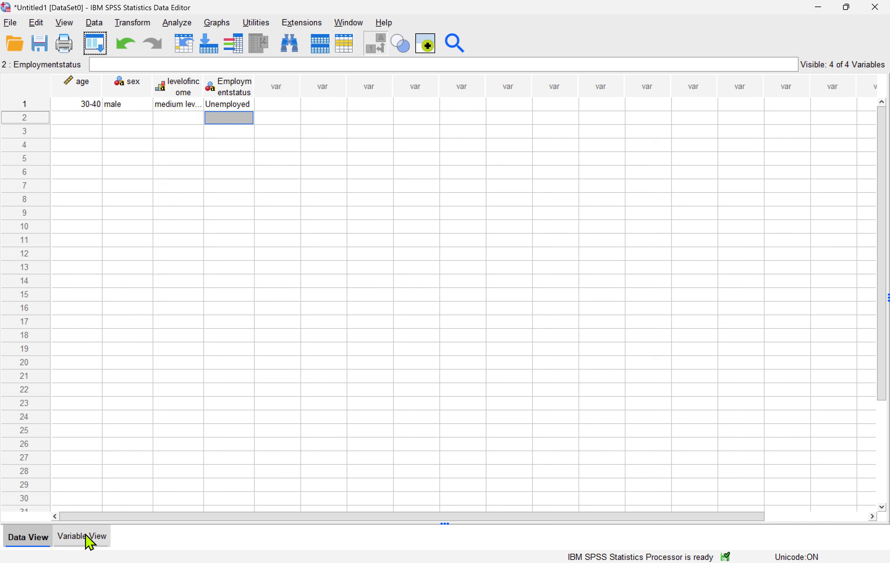
Go to the variable definitions and try to name the fifth variable "what is hypertention"
left_click(89, 542)
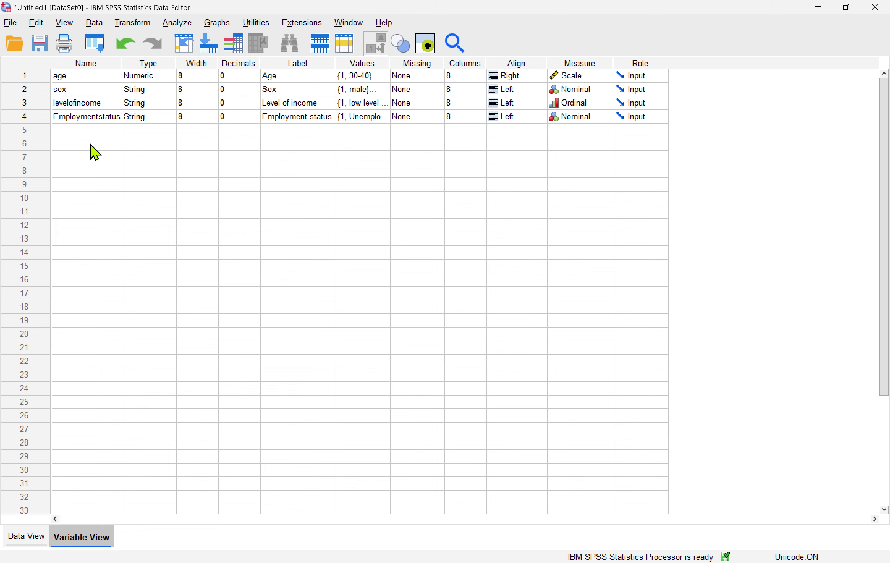
left_click(68, 130)
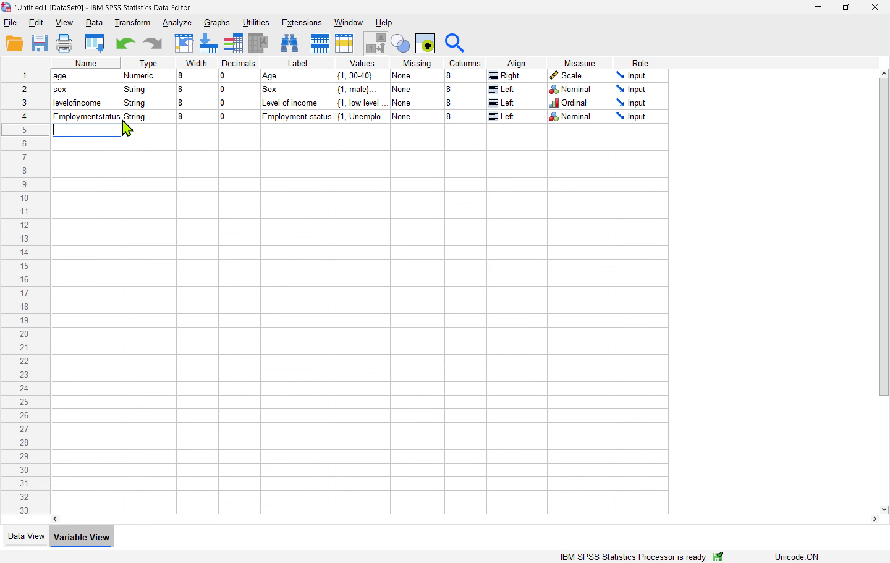
type("what is hypertento")
key("BackSpace")
type("ion")
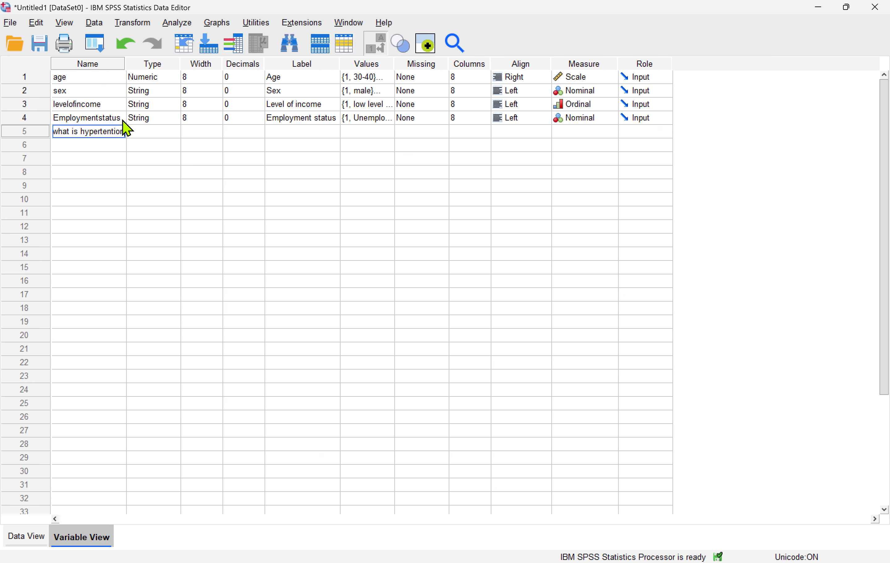
left_click(157, 138)
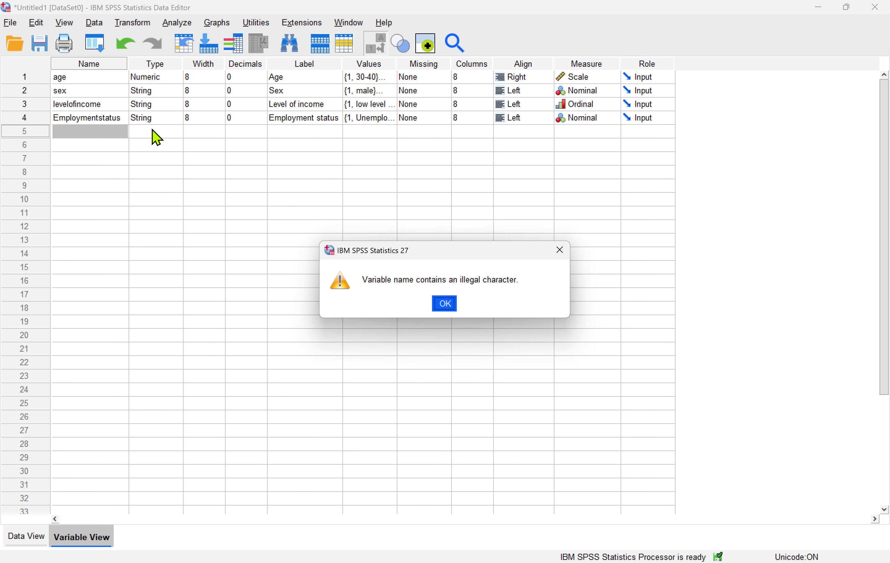
left_click(447, 304)
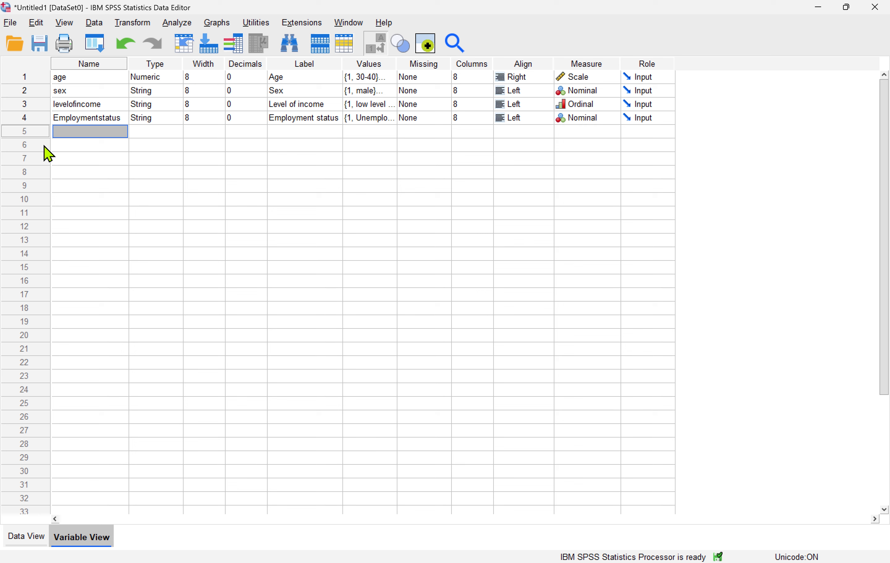
Name the fifth variable whatishypertension and set its type to String
double_click(61, 132)
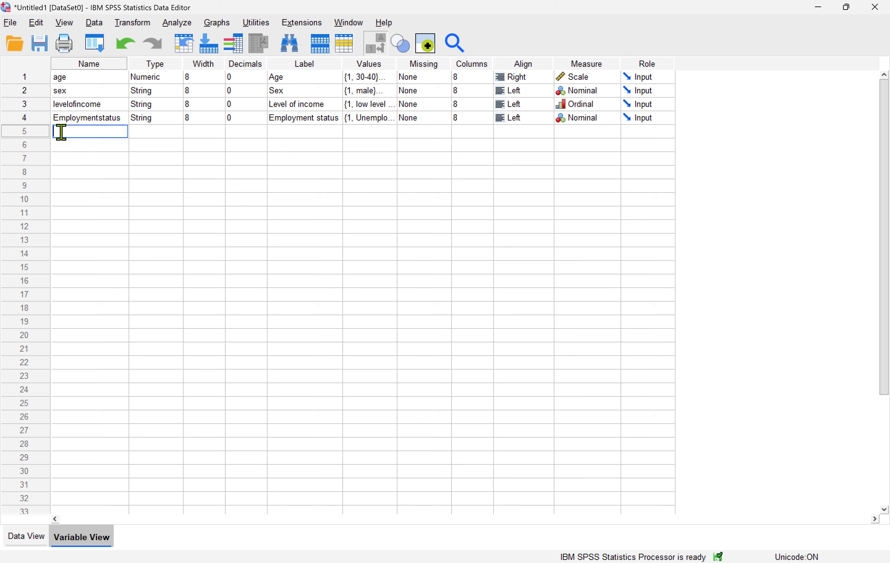
type("whatishypertension")
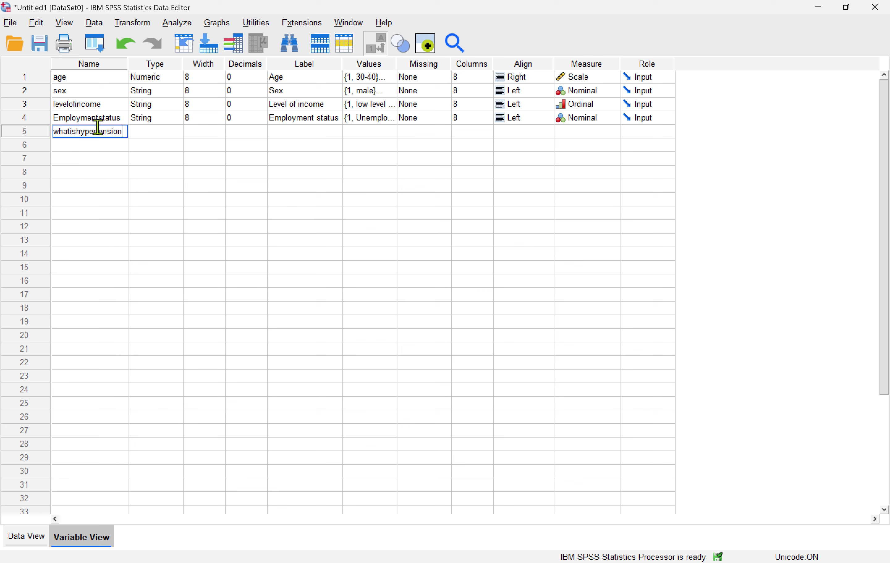
left_click(146, 138)
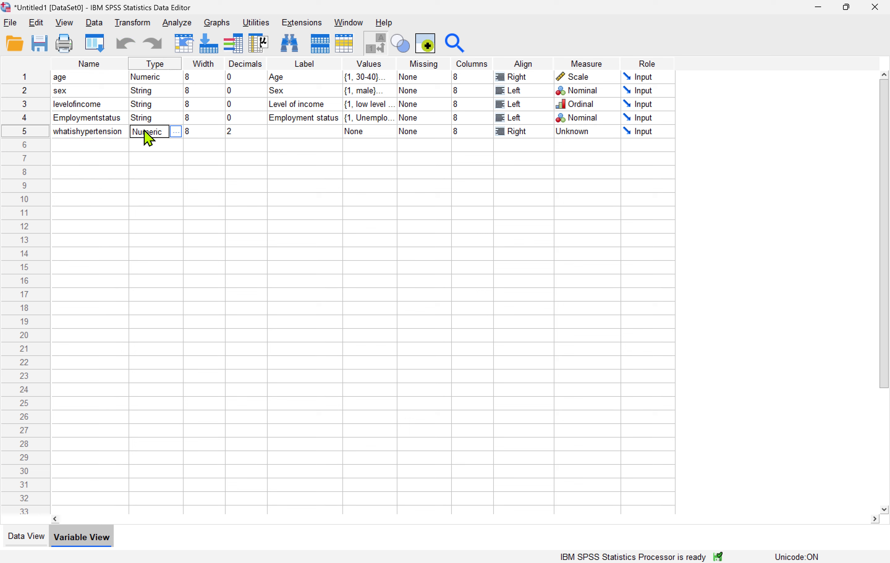
left_click(178, 133)
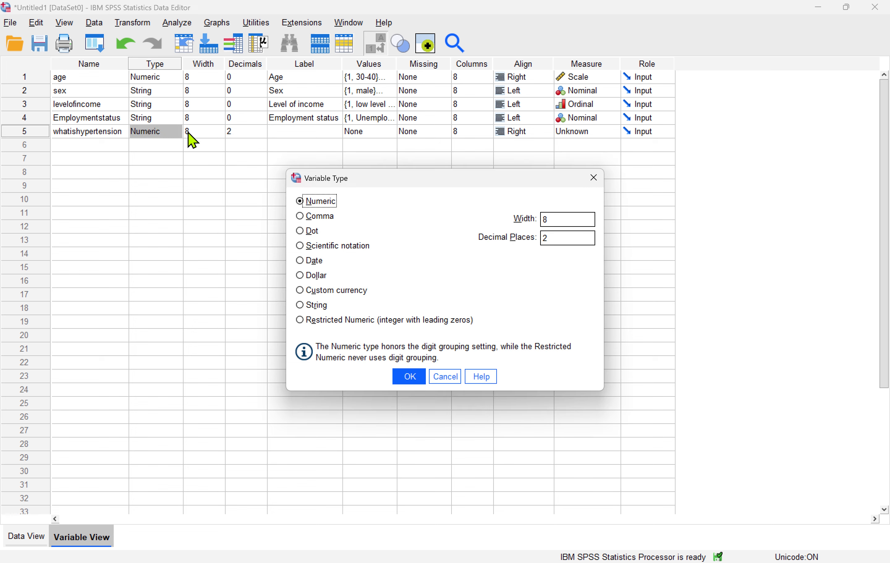
left_click(316, 306)
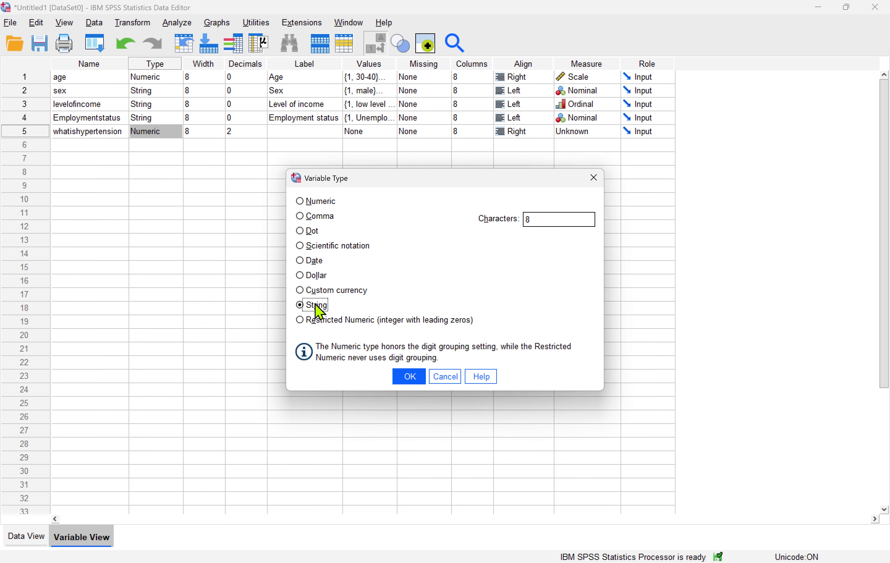
left_click(410, 376)
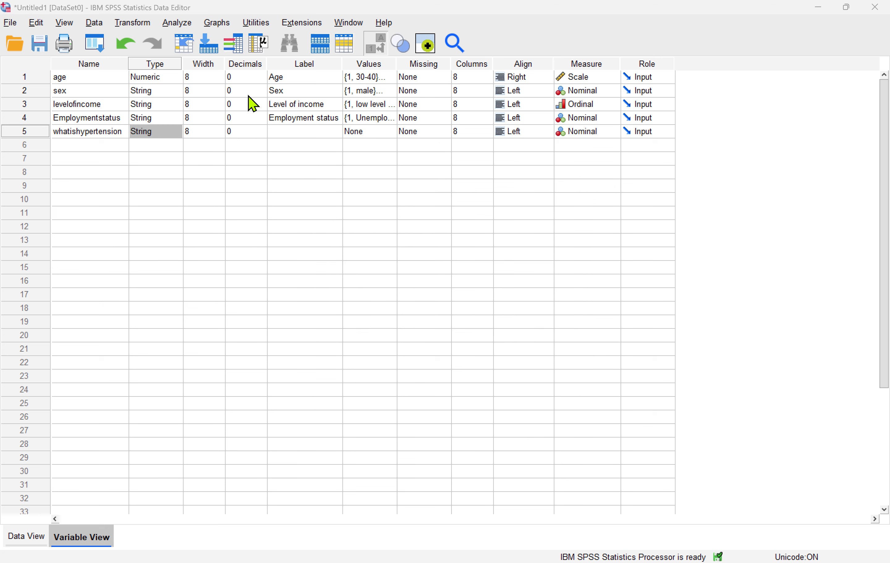
Give the whatishypertension variable the label "what is hypertyension"
left_click(203, 135)
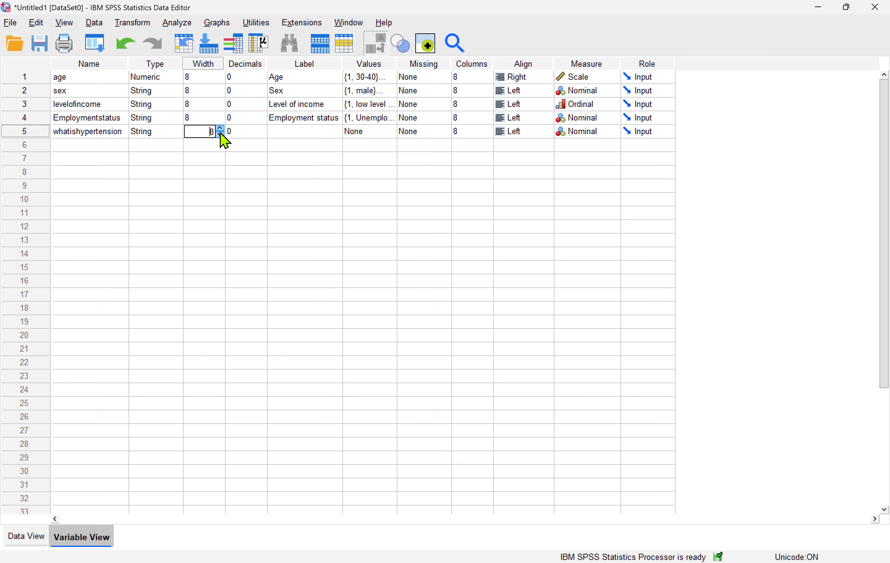
left_click(250, 135)
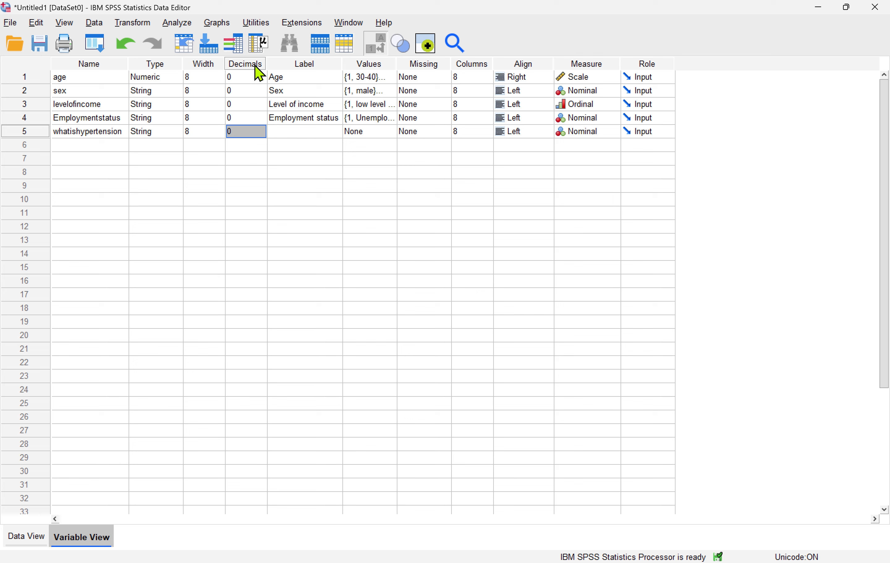
double_click(287, 132)
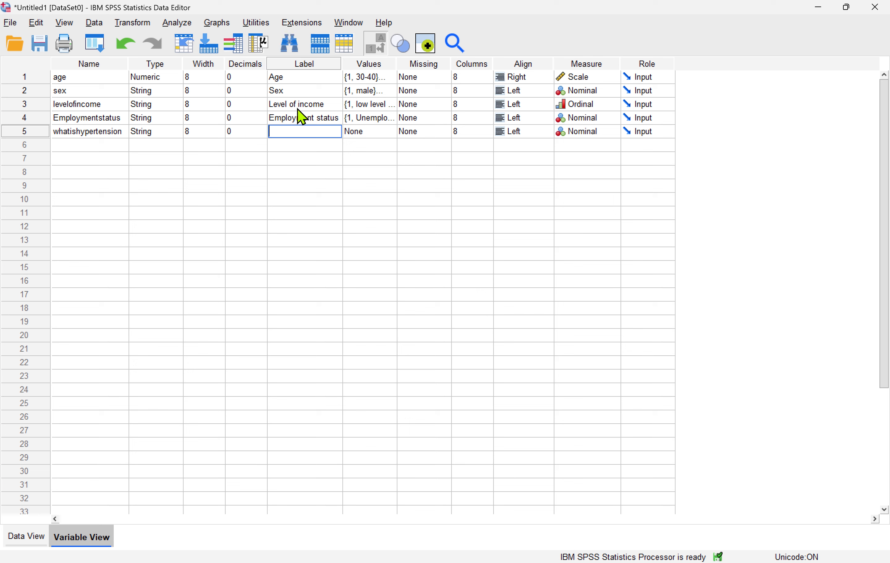
type("what is hypertyension")
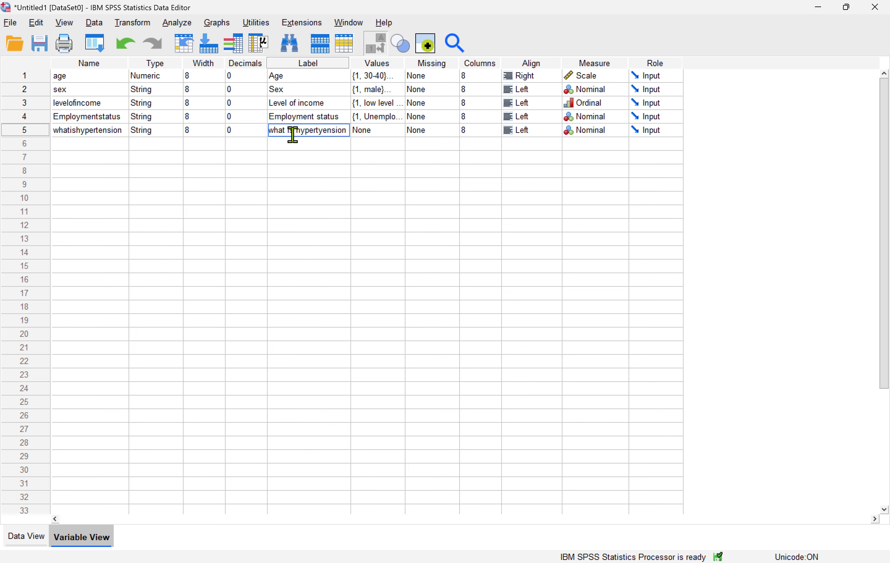
Add a value label to whatishypertension that codes 1 as "pounding of the hert"
left_click(383, 134)
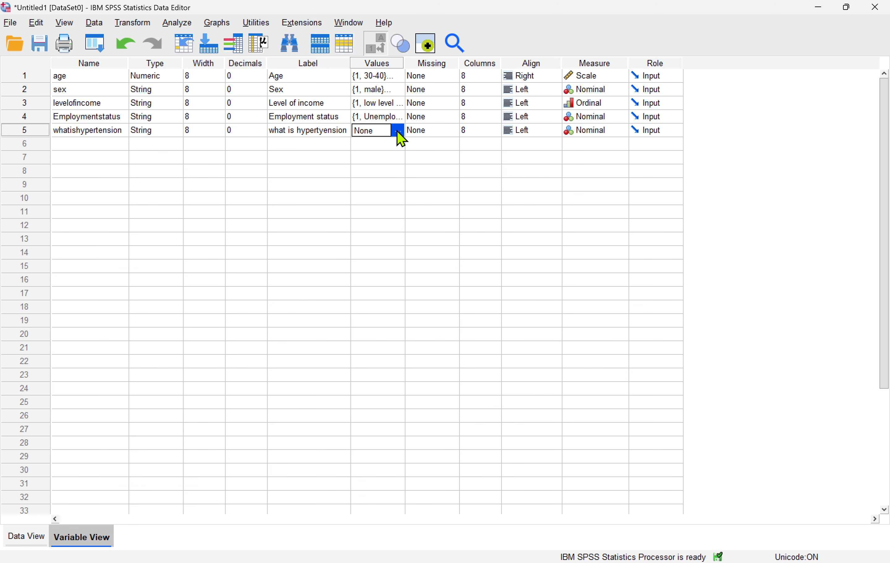
left_click(399, 133)
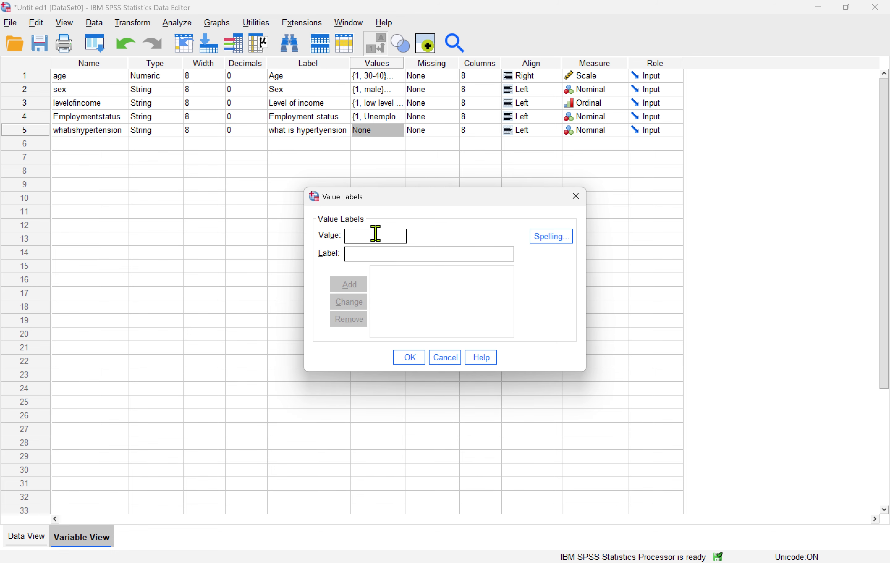
type("1")
left_click(359, 254)
type("pou")
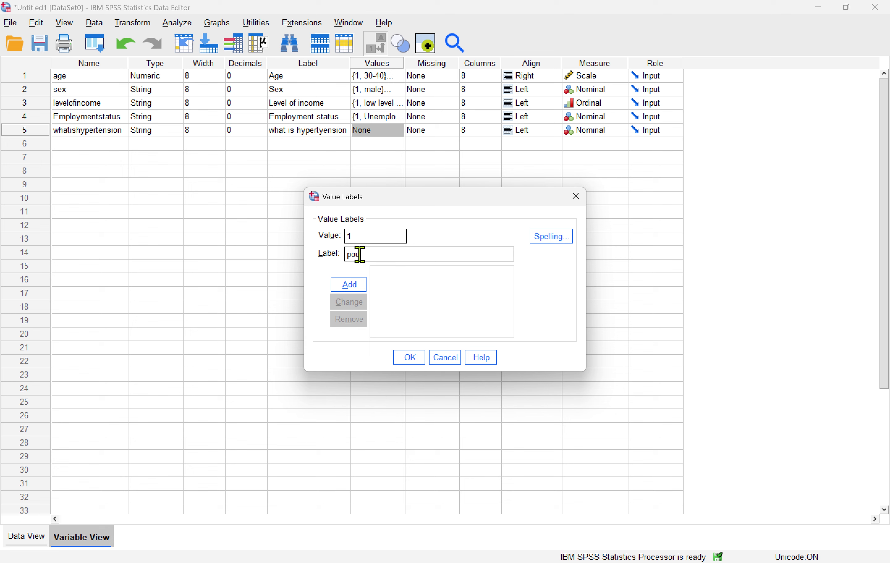
type("nding of the hert")
left_click(357, 284)
Add the value label 2 = "systolic above 130 mmhg" and apply the value labels to whatishypertension
type("2")
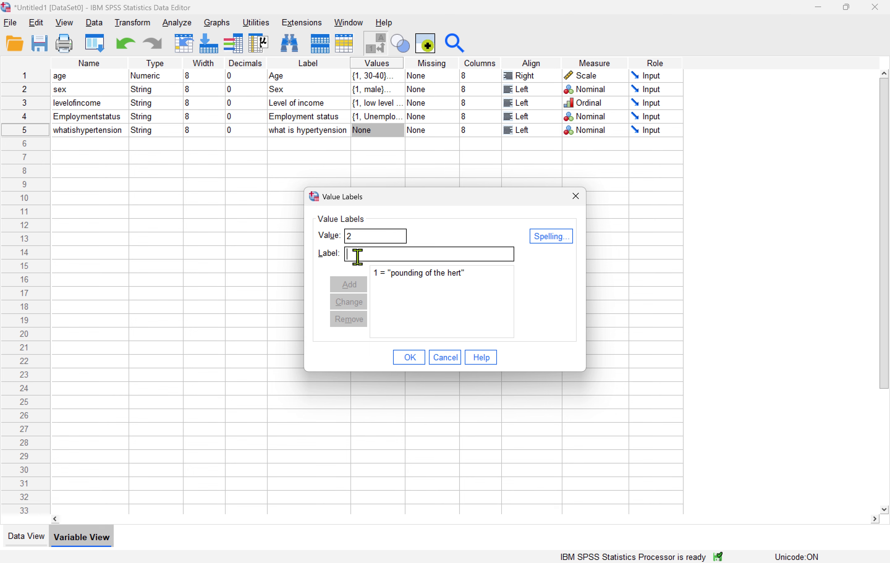
type("syst")
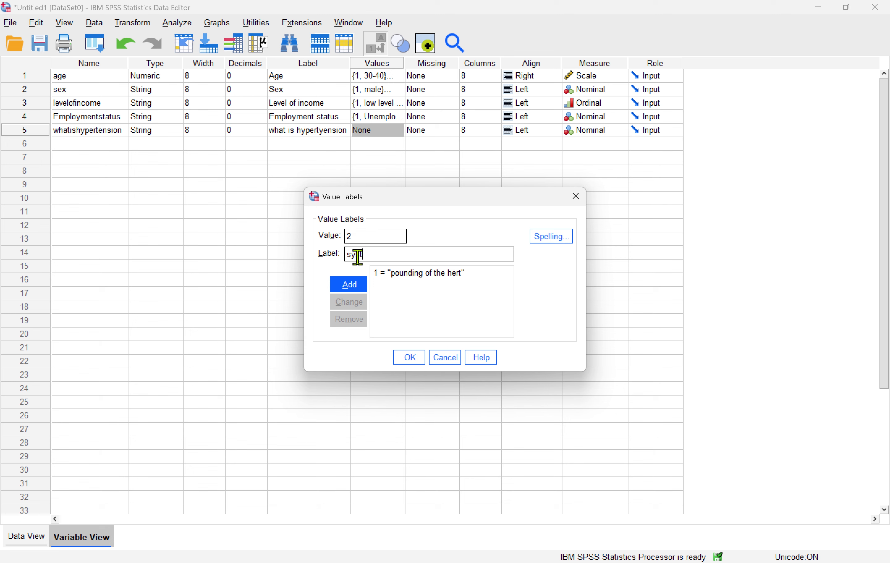
type("olic above 130 b/m")
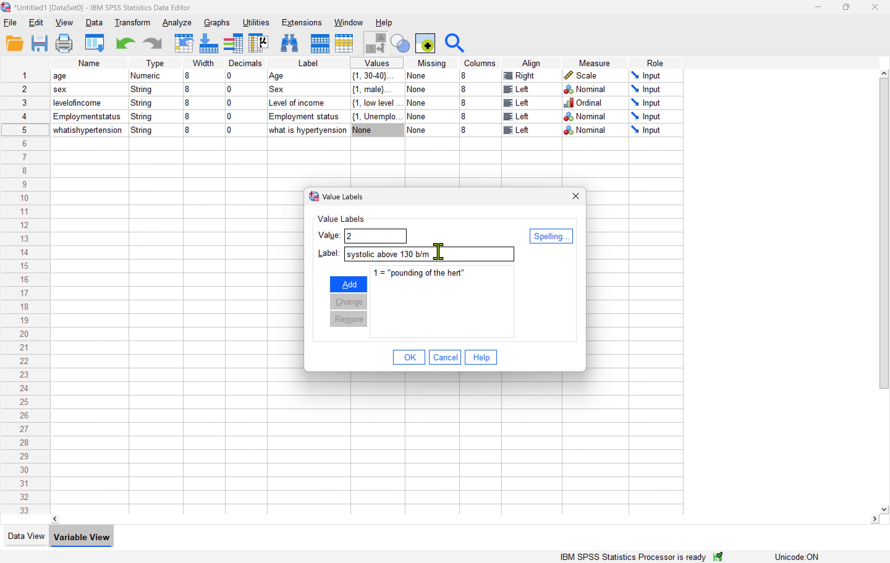
key("BackSpace")
key("BackSpace")
key("BackSpace")
type("mmHg")
left_click(350, 287)
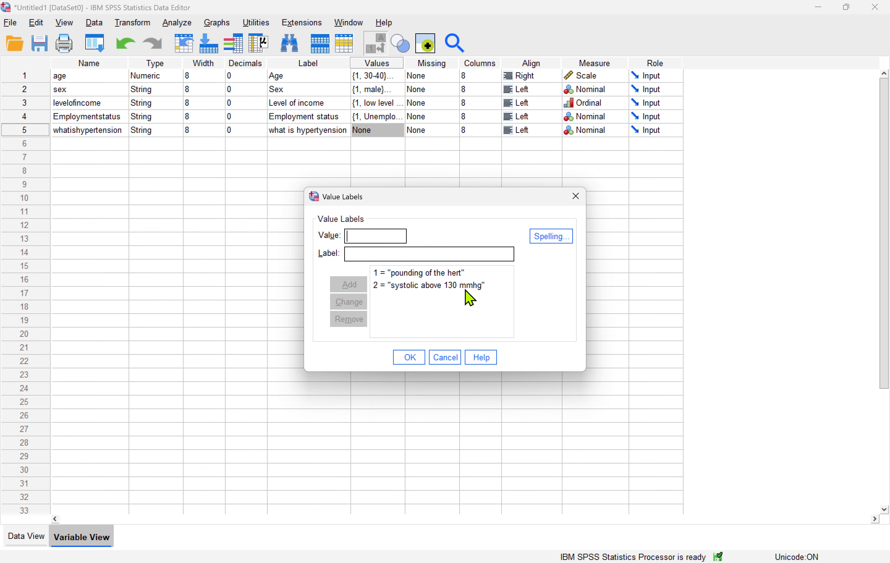
left_click(410, 356)
left_click(379, 273)
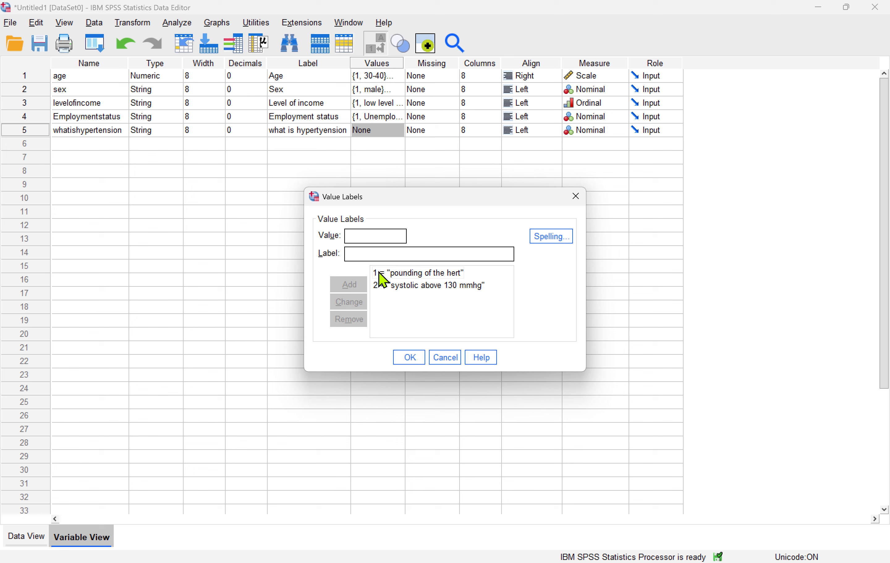
left_click(410, 358)
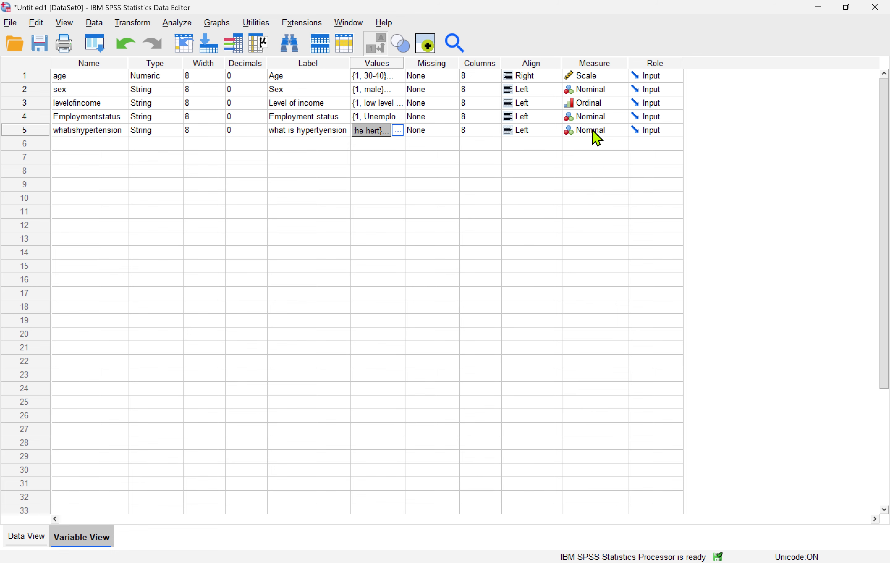
Set the measurement level of whatishypertension to Nominal
left_click(598, 139)
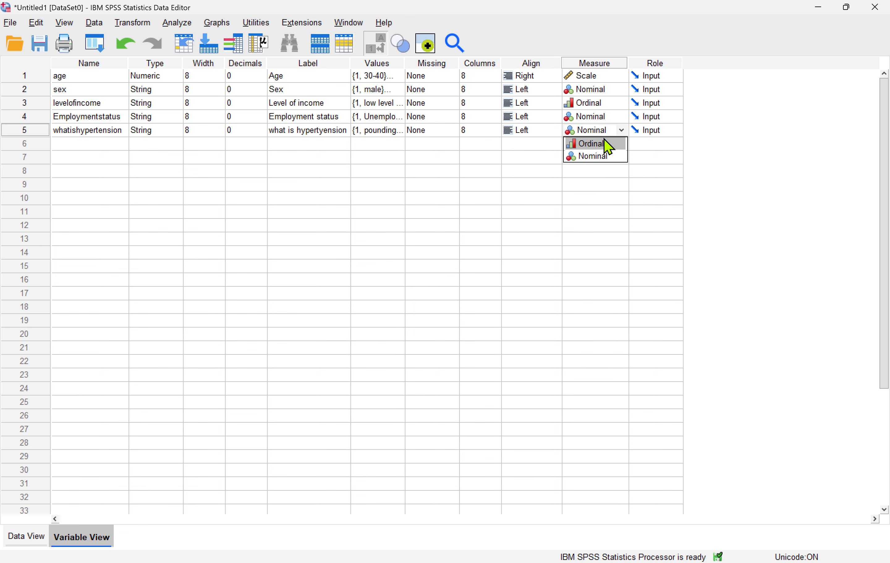
left_click(596, 157)
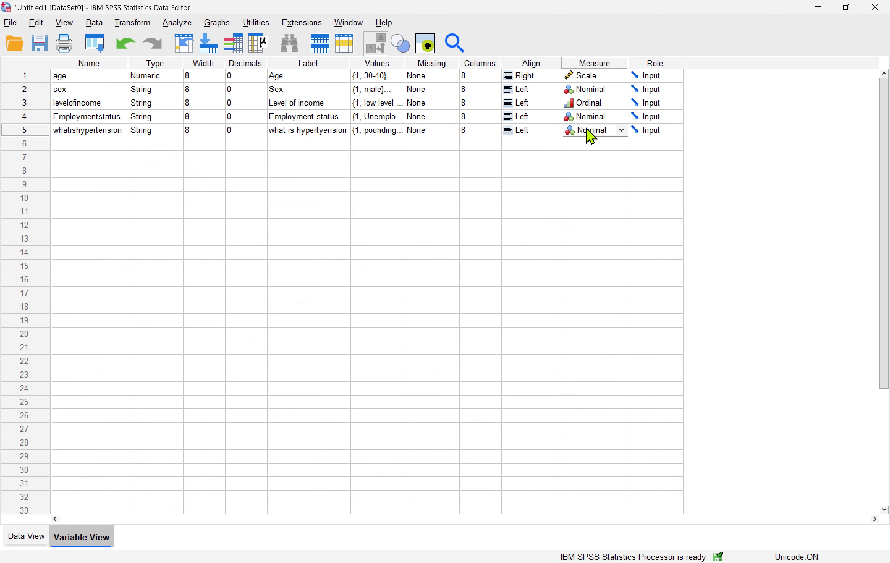
left_click(621, 135)
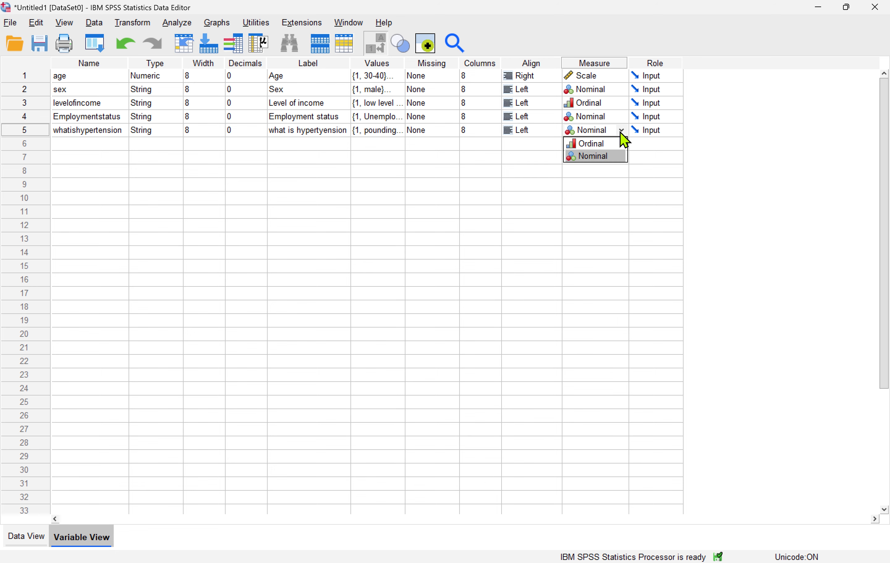
left_click(580, 131)
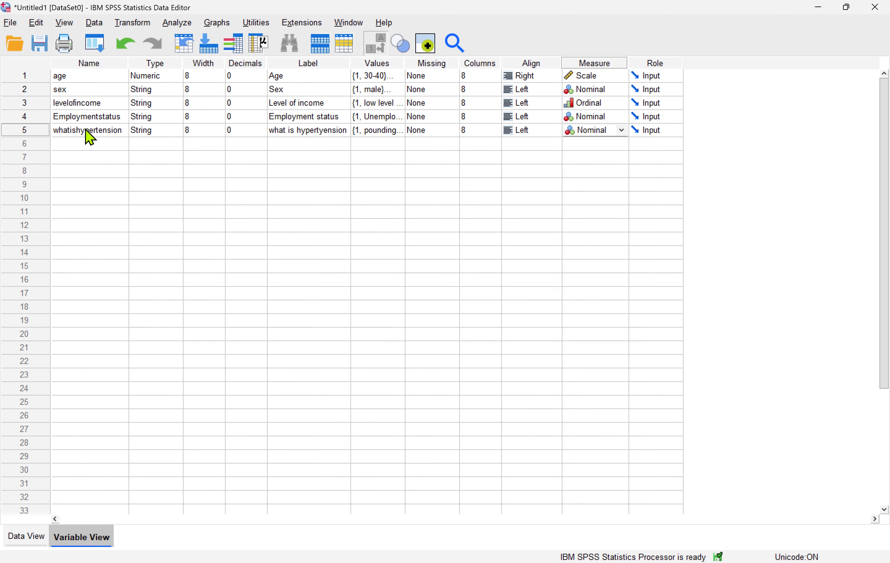
Add a sixth variable named bpcheck with the Numeric type
left_click(76, 143)
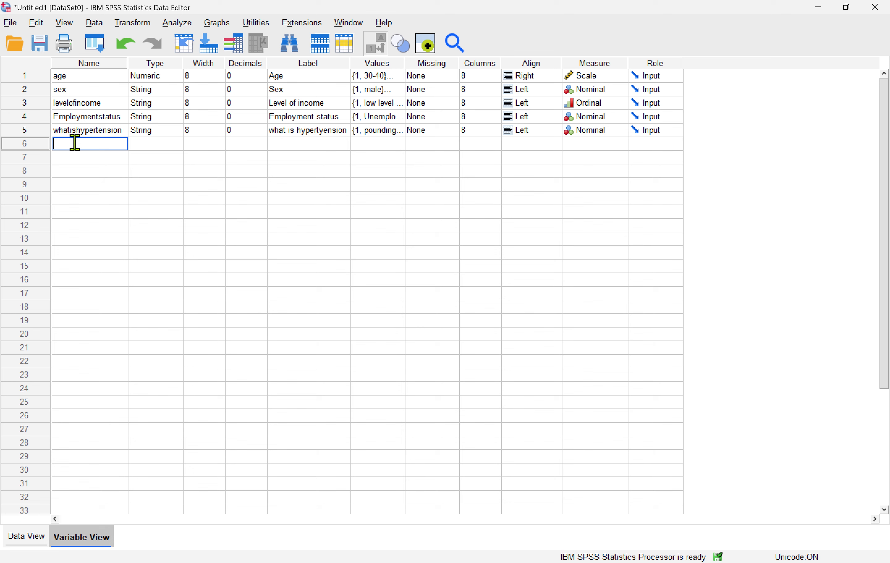
type("bpcheck")
left_click(162, 145)
left_click(176, 144)
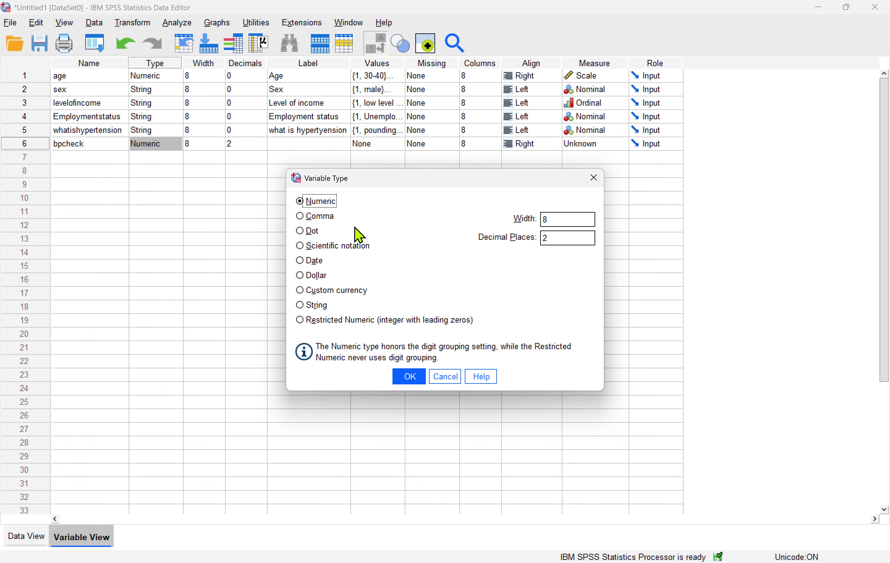
left_click(410, 380)
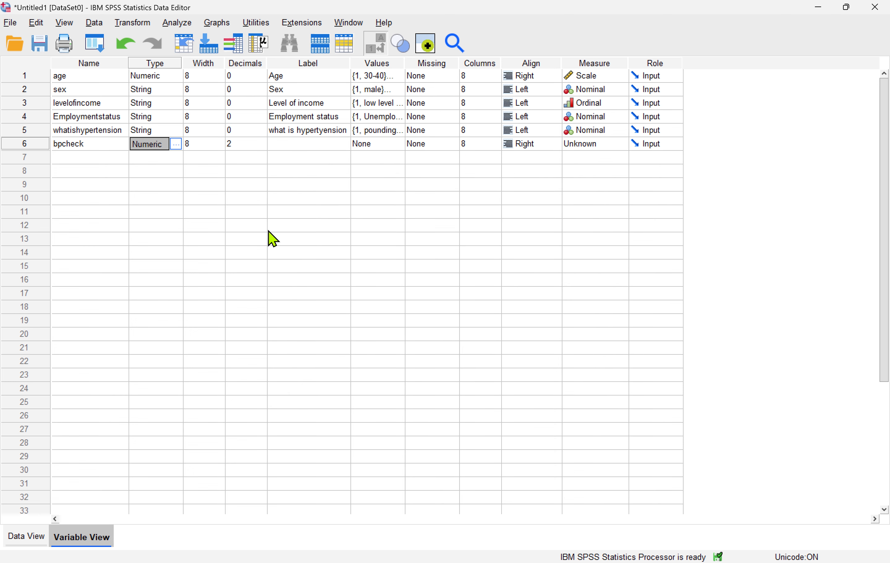
Set the decimals of bpcheck to 0 and enter "bp check" as its label
left_click(236, 144)
left_click(263, 147)
left_click(263, 147)
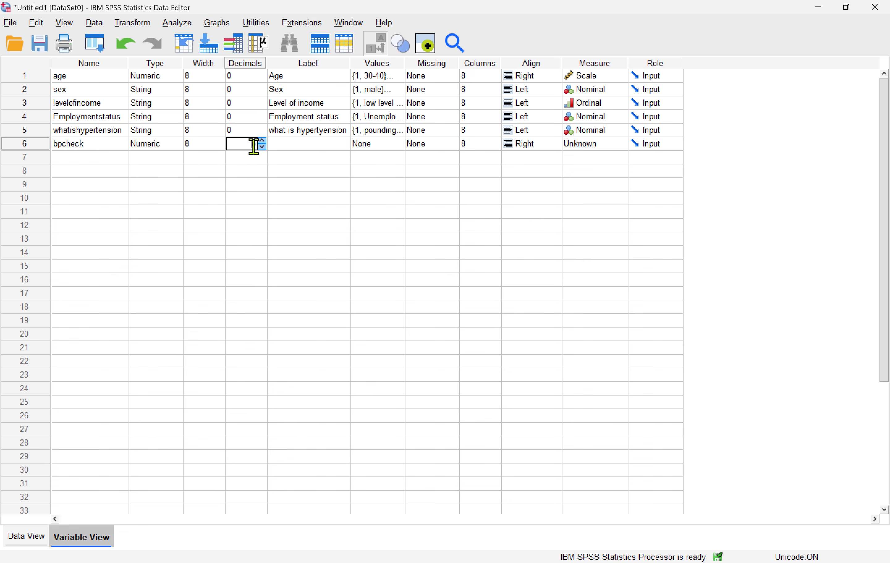
left_click(294, 145)
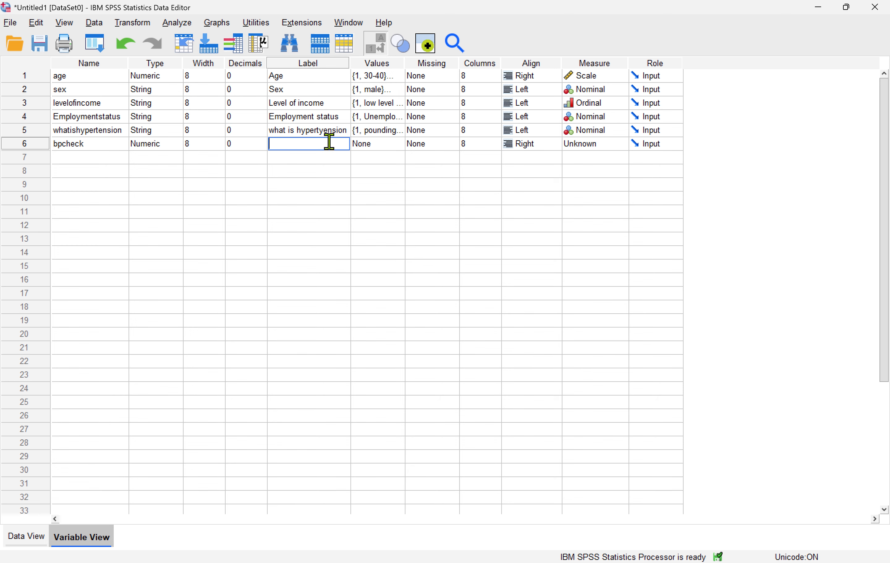
type("bp check")
Add a value label to bpcheck that codes 1 as "every 2 days"
left_click(368, 146)
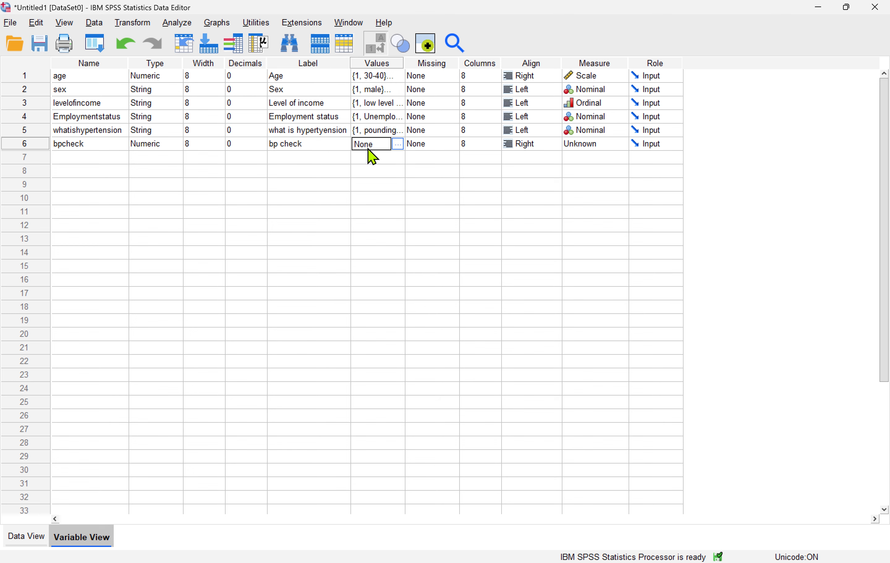
left_click(399, 144)
type("1")
left_click(369, 253)
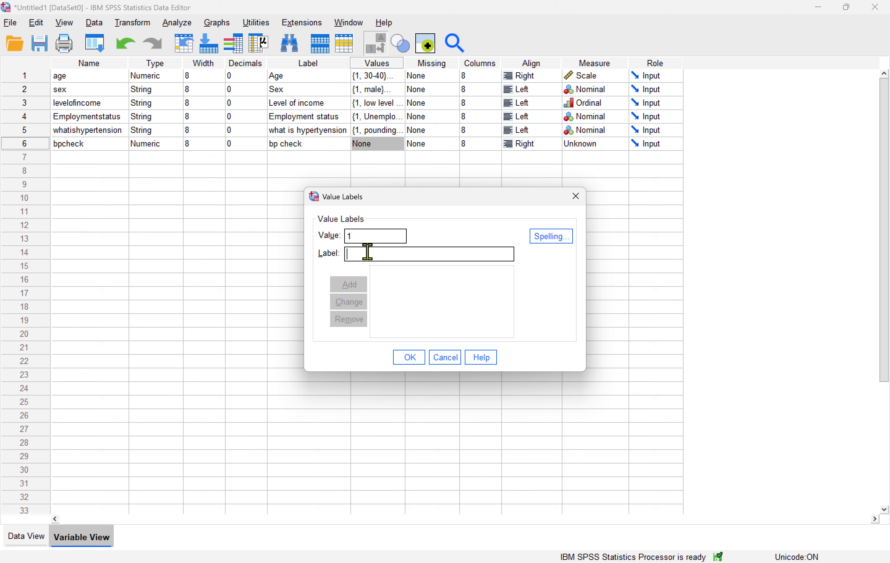
type("every")
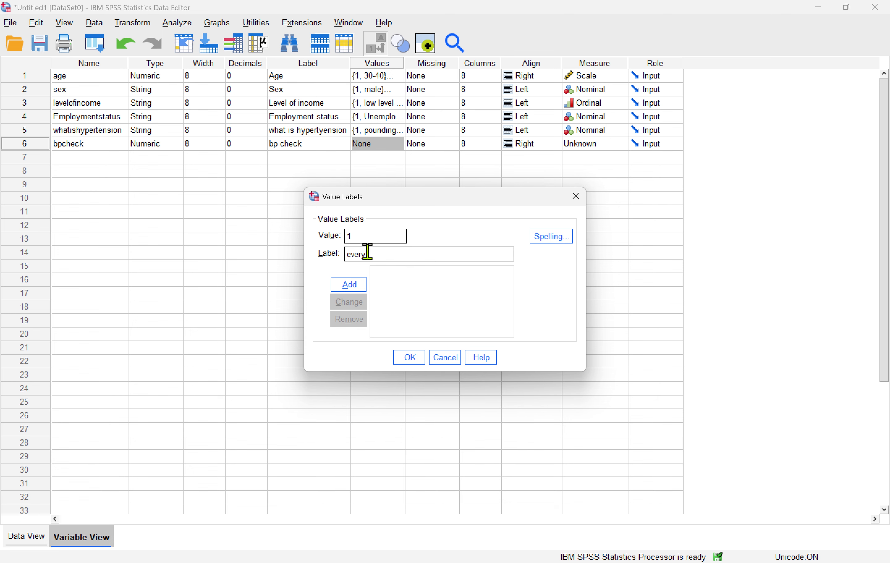
type("2 days")
left_click(360, 285)
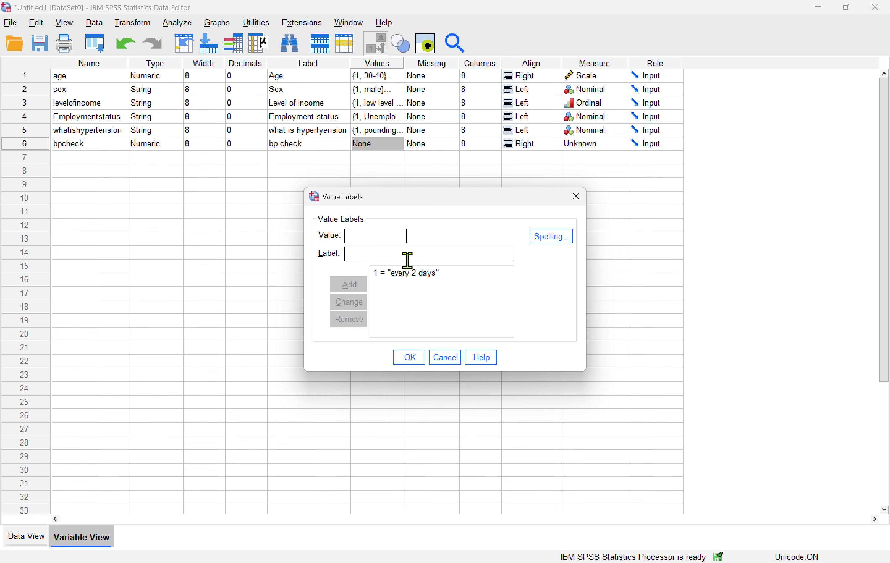
Add a value label to bpcheck that codes 2 as "everyday"
type("2")
type("ev")
type("ery")
key("BackSpace")
type("day")
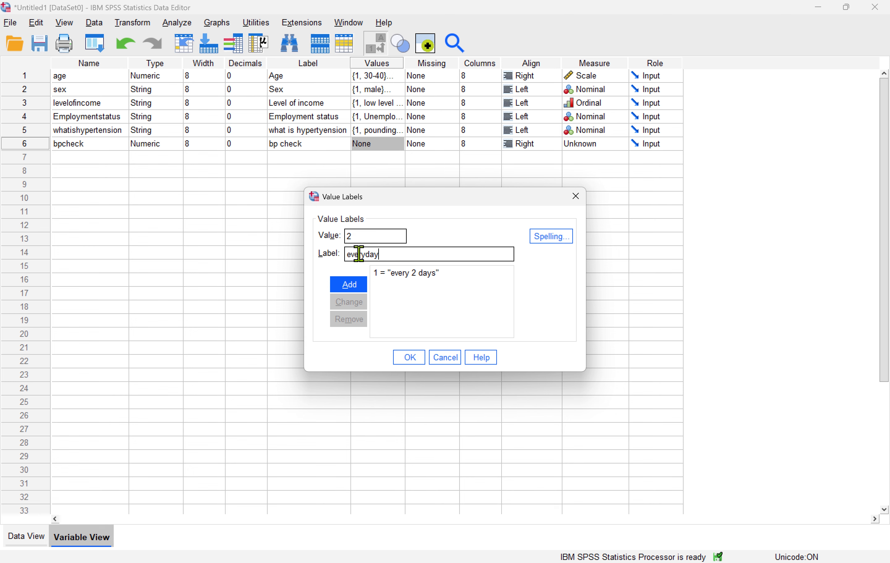
left_click(354, 287)
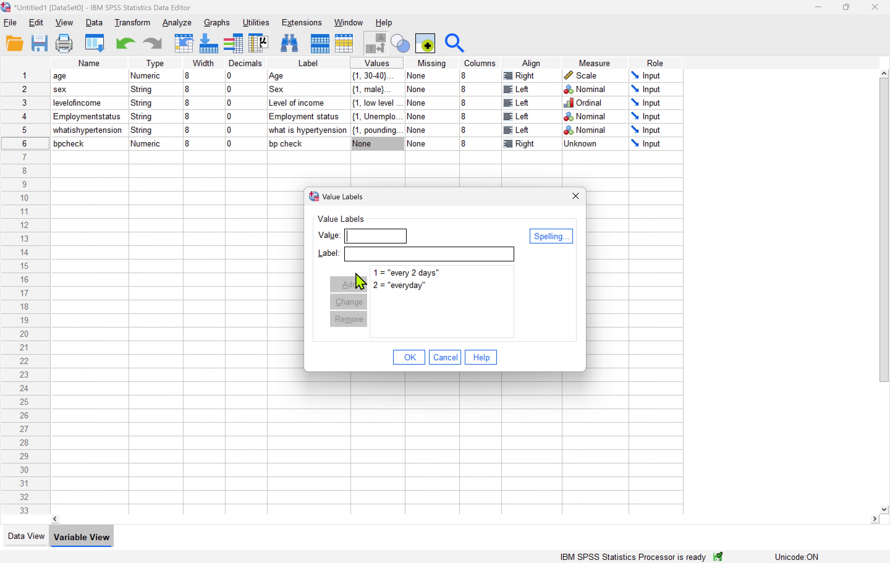
Add the value label 3 = "once a week" and apply the value labels to bpcheck
left_click(377, 17)
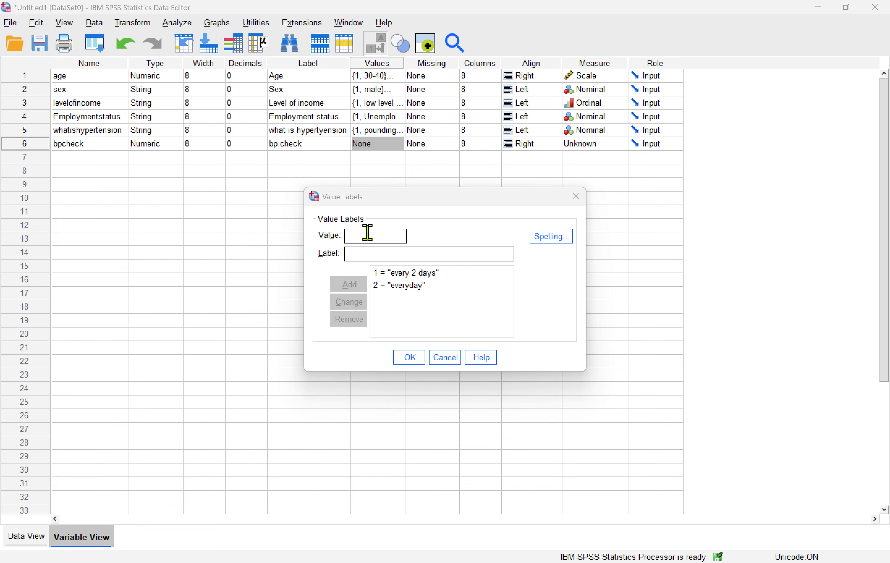
type("3")
left_click(363, 253)
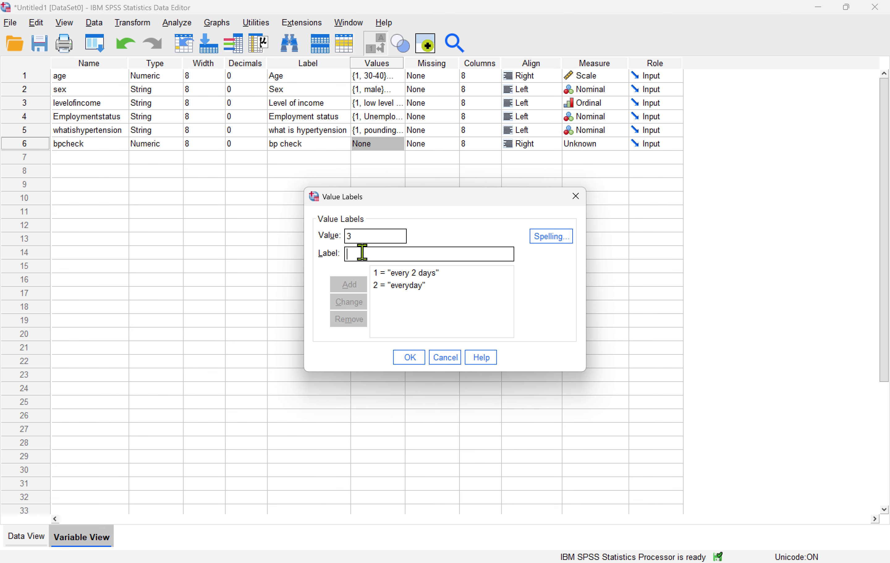
type("onc")
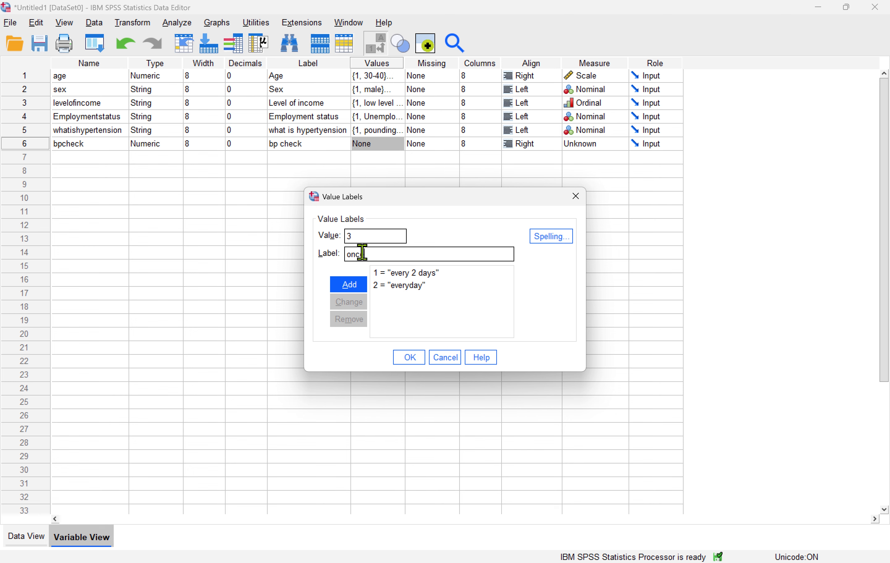
type("e a week")
left_click(357, 291)
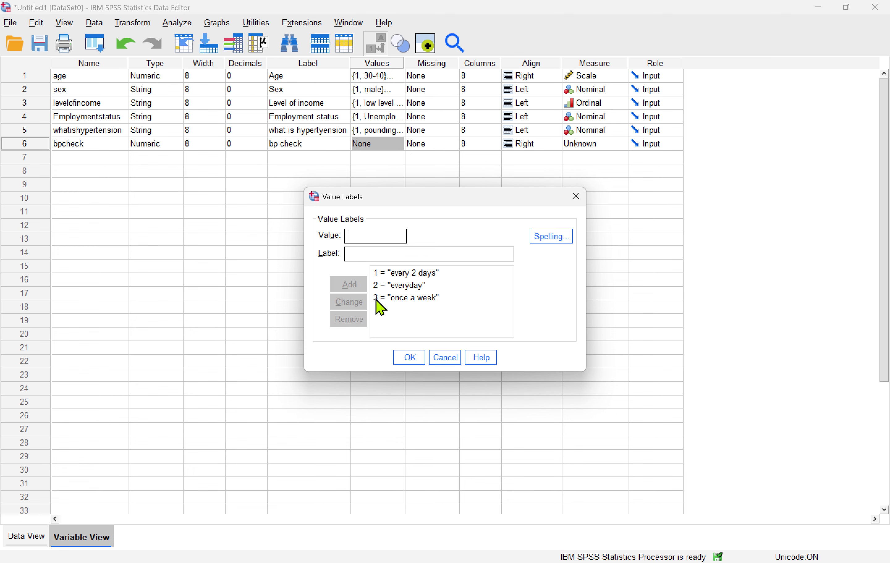
left_click(411, 358)
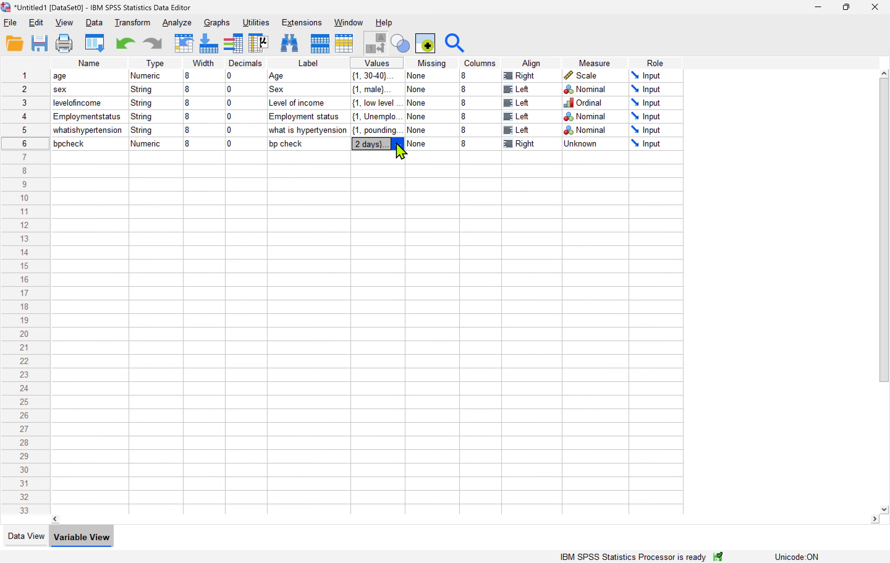
Set the measurement level of bpcheck to Scale
left_click(595, 149)
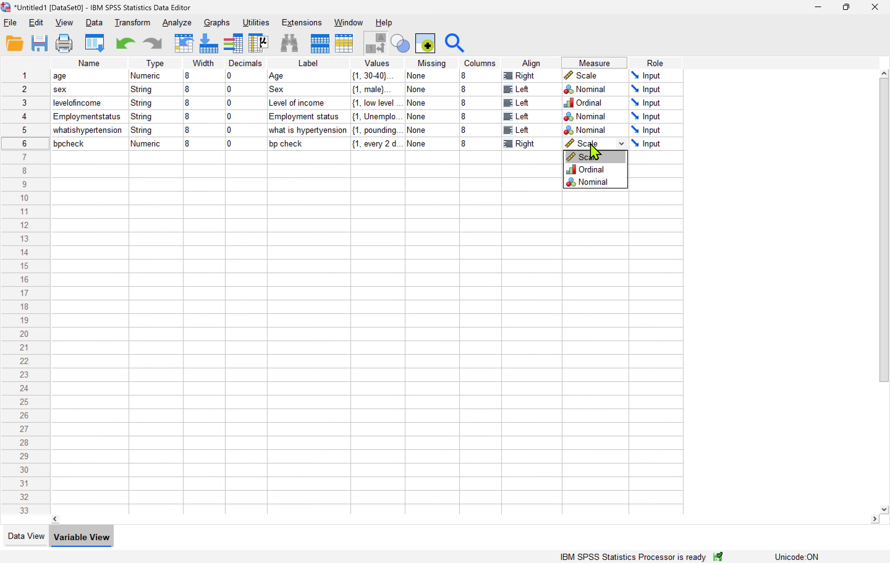
left_click(605, 158)
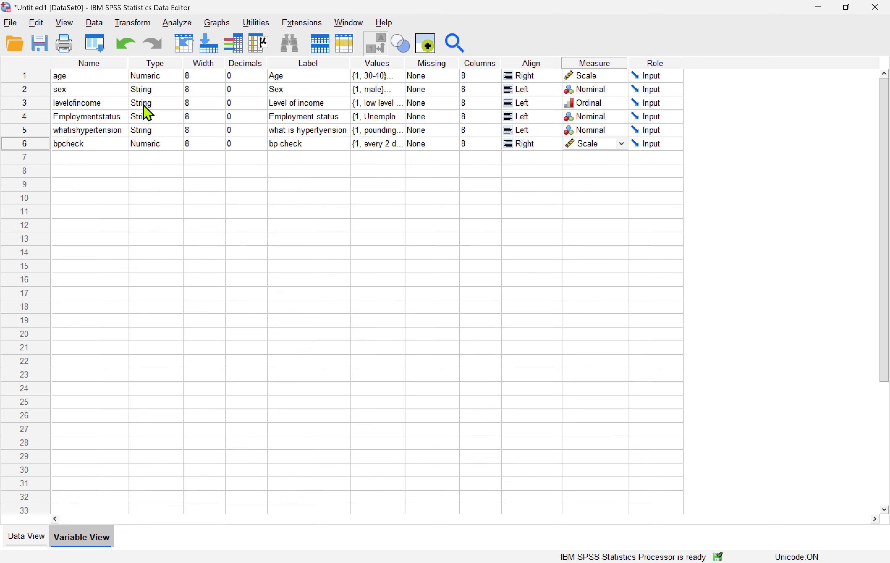
left_click(377, 19)
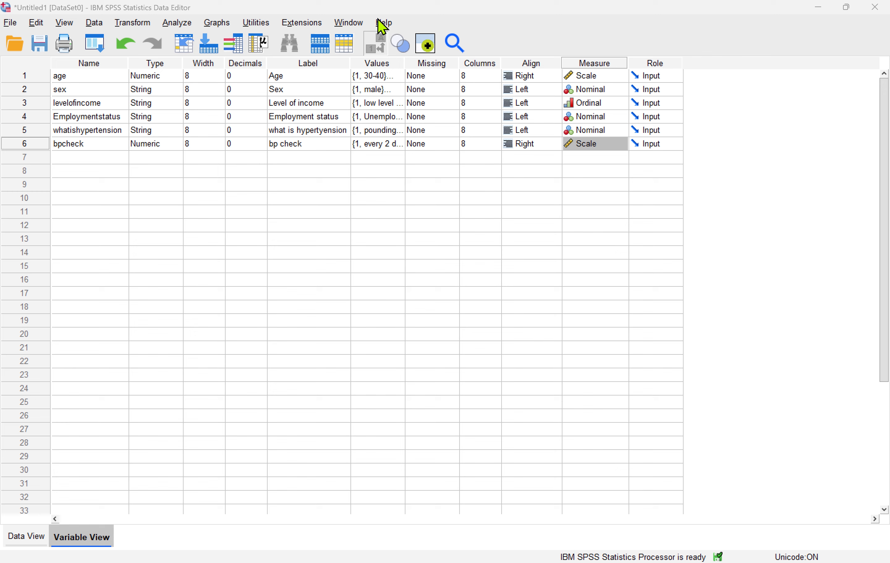
Open the data records and enter age code 2 for case 2
left_click(25, 537)
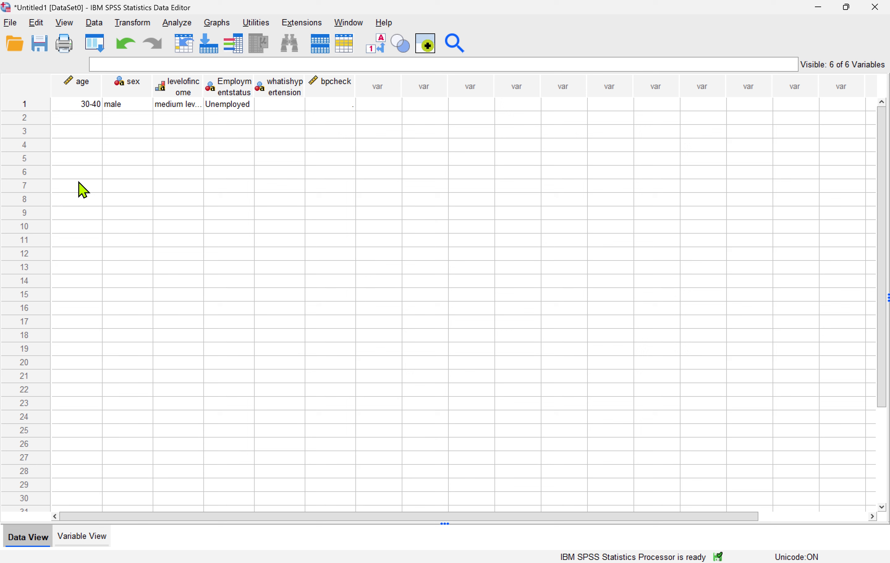
left_click(87, 124)
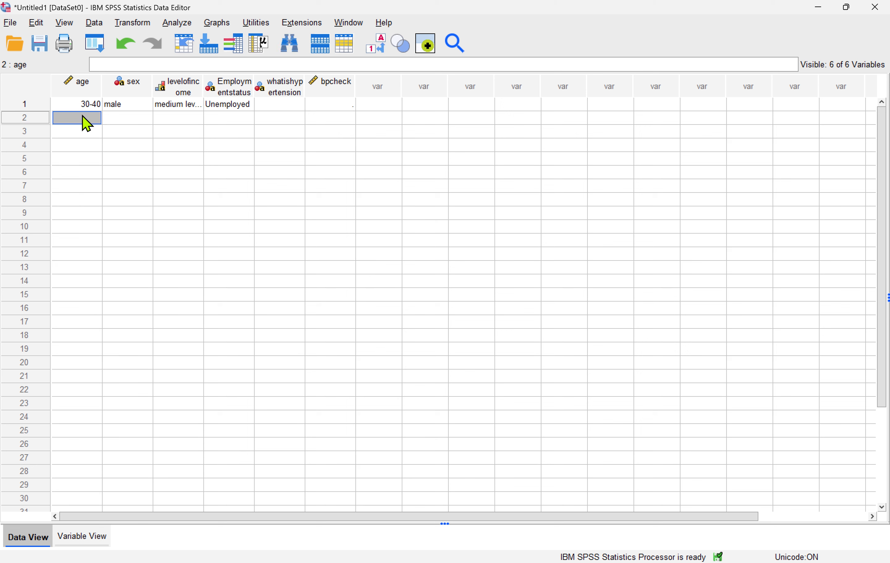
type("2")
left_click(80, 140)
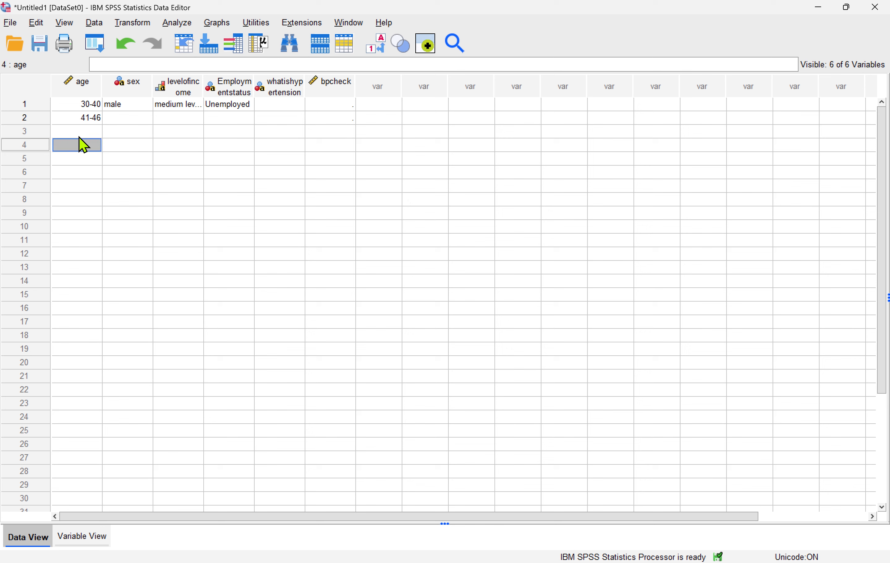
Enter age code 1 for each case from 3 through 16
left_click(79, 130)
type("1")
left_click(78, 149)
key("Return")
key("Return")
key("Return")
key("Return")
key("Return")
key("Return")
key("Return")
key("Return")
key("Return")
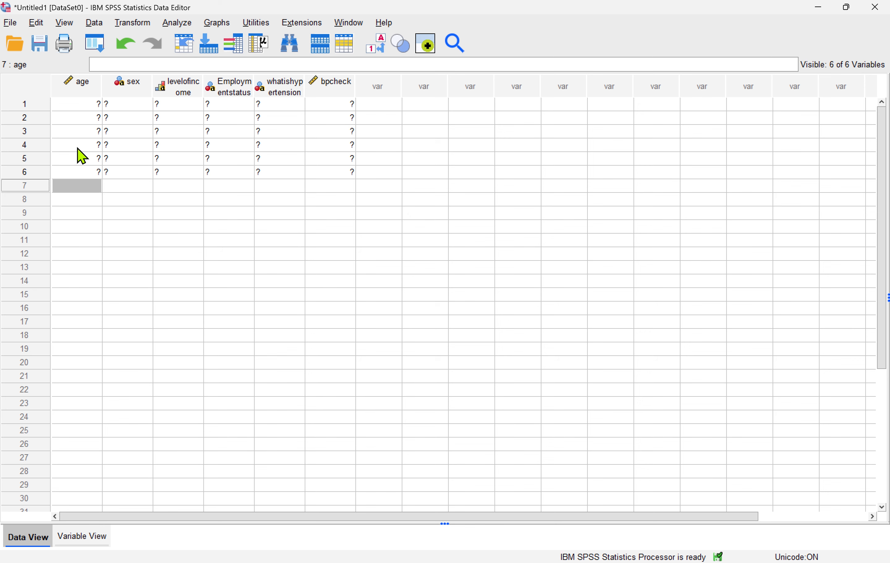
key("Return")
key("Return")
key("Return")
key("Return")
type("1")
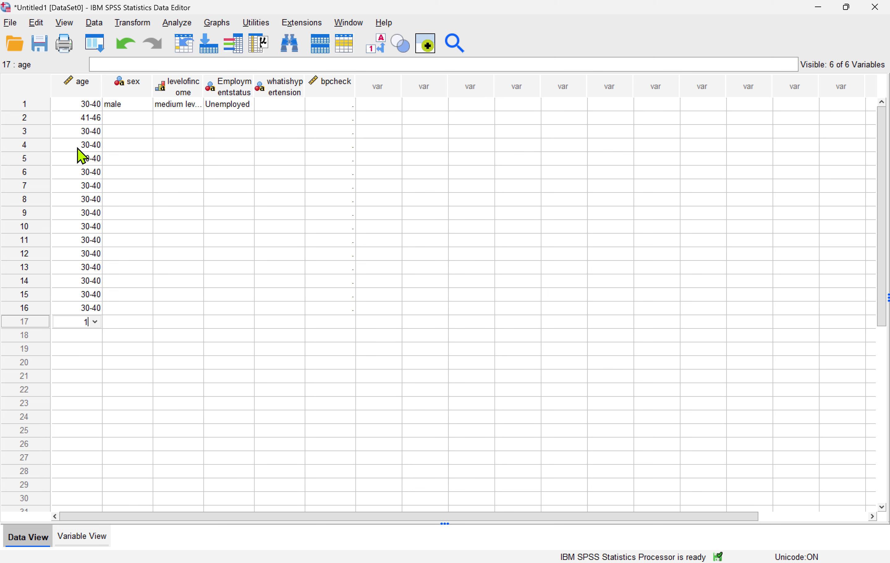
Enter age code 2 for cases 18 to 26, correcting case 17 to 1 and case 25 to 2
type("2 2 2 2 2 2 2 2 22 2")
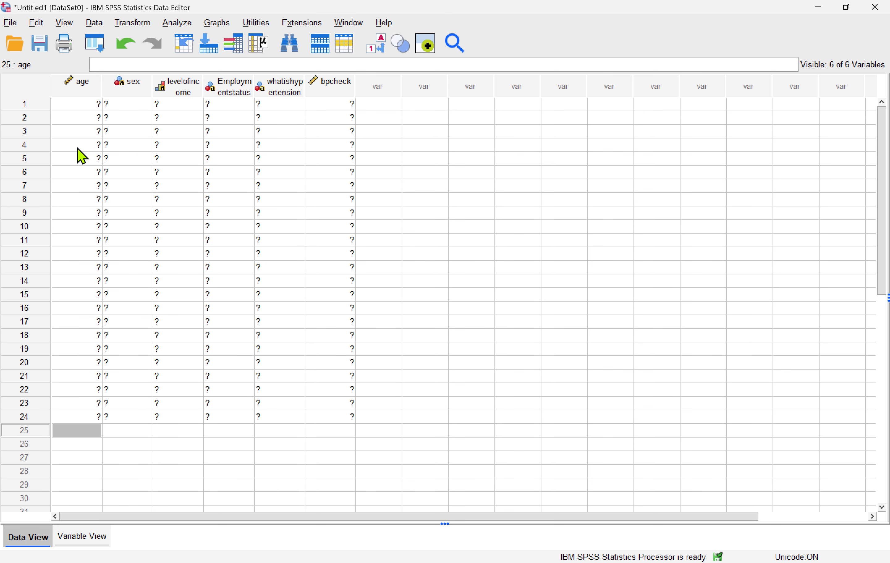
left_click(94, 322)
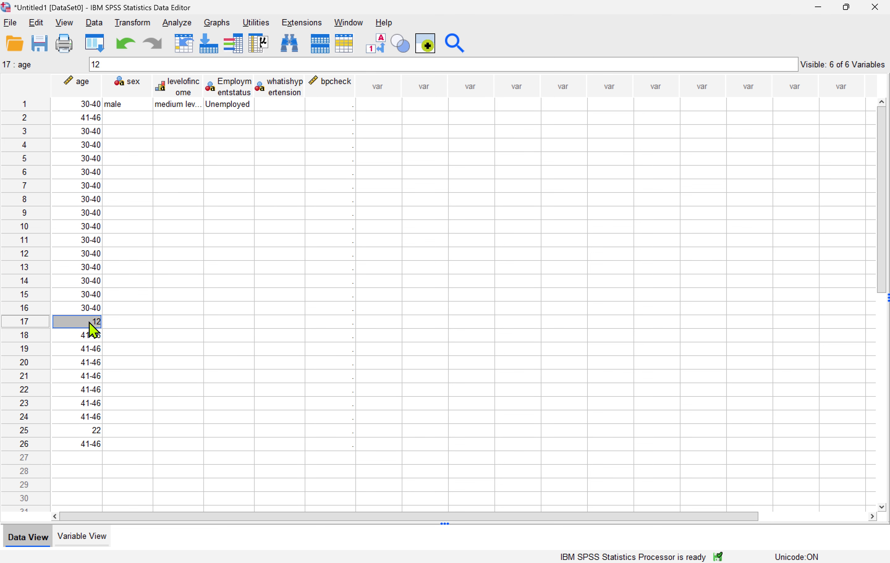
type("1")
left_click(95, 432)
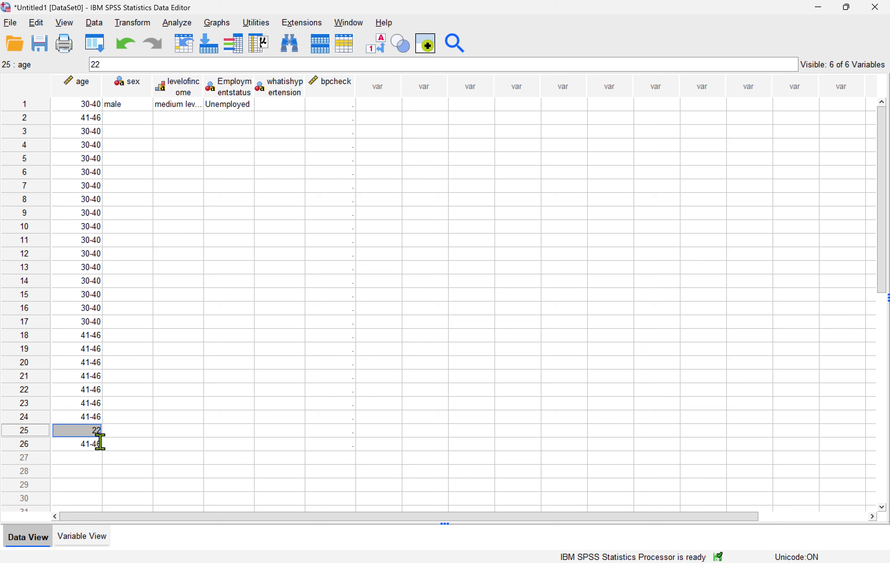
type("2")
left_click(114, 432)
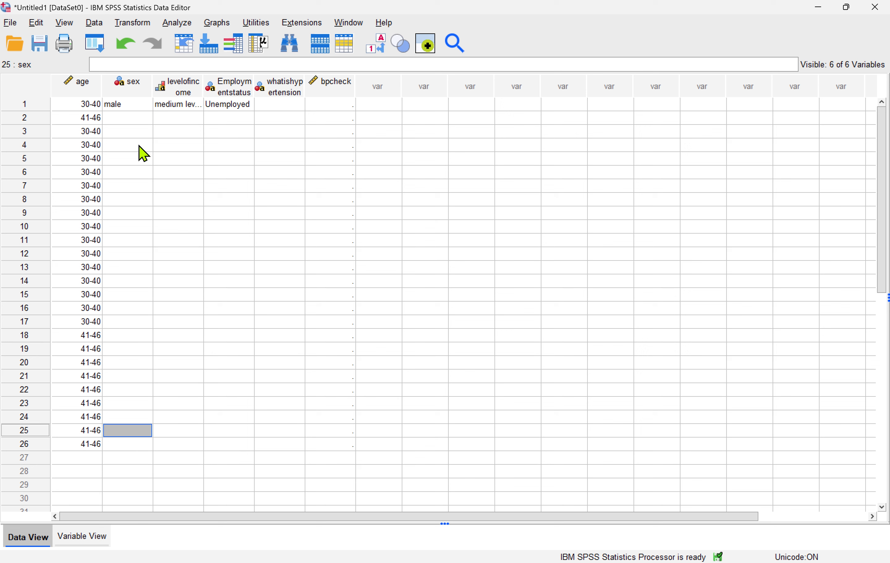
Enter the sex codes 1, 2, 1, 2, 1, 21 and 2 for cases 2 to 8
left_click(123, 118)
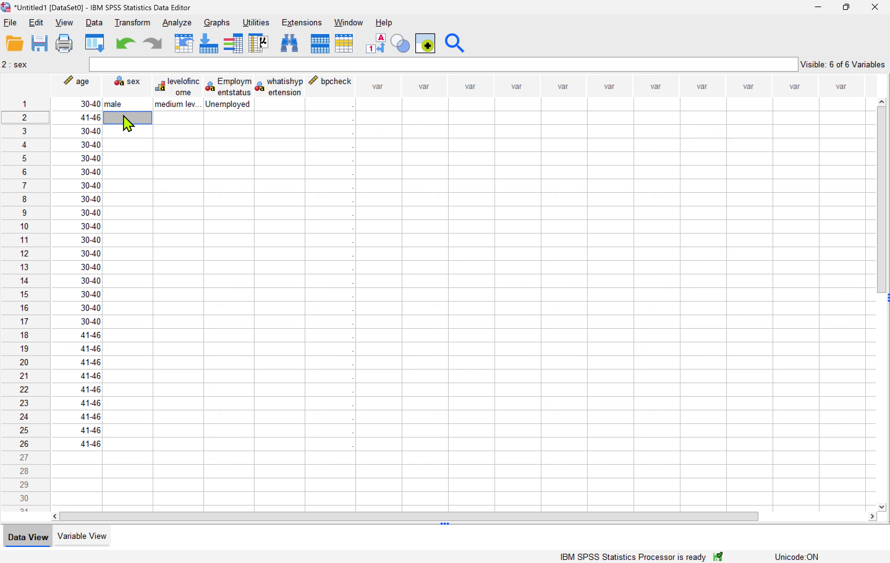
type("1")
key("Return")
type("2")
key("Return")
type("1")
key("Return")
type("2")
key("Return")
type("1")
key("Return")
type("21")
key("Return")
type("2")
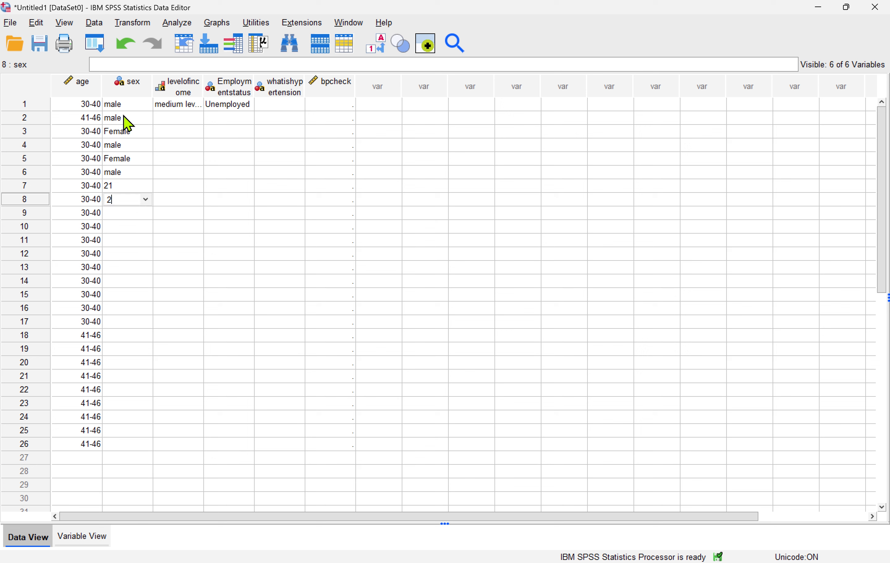
key("Return")
Complete the sex codes and fill in the income, employment, hypertension and bpcheck codes for all 26 cases
type("1")
key("Return")
type("1")
key("Return")
type("1")
key("Return")
type("1 1 1")
key("Return")
type("1")
key("Return")
type("1")
key("Return")
type("12 2")
key("Return")
type("2")
key("Return")
type("2")
key("Return")
type("22")
key("Return")
type("2")
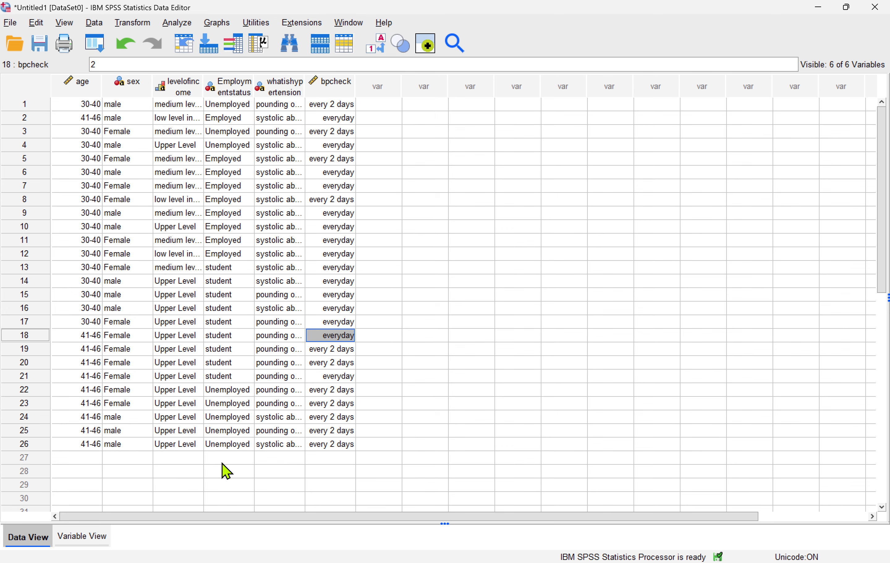
Add a seventh variable named overallknowledge with the String type
left_click(88, 542)
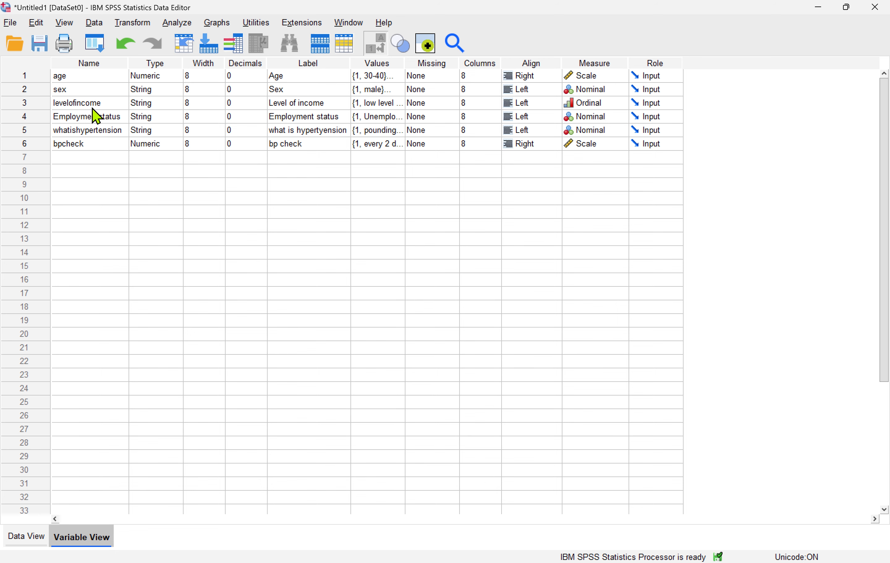
left_click(64, 156)
type("over")
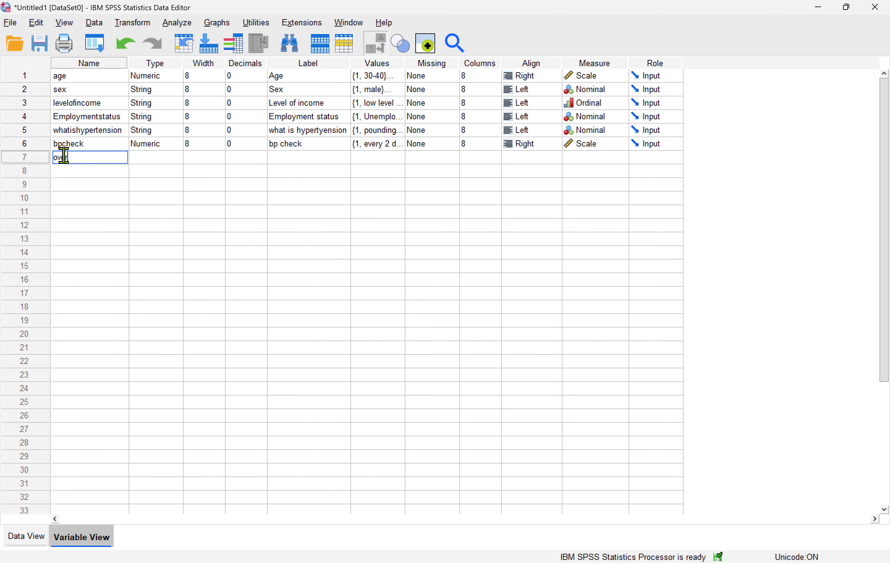
type("allknowledge")
left_click(377, 21)
left_click(164, 158)
left_click(177, 157)
left_click(319, 307)
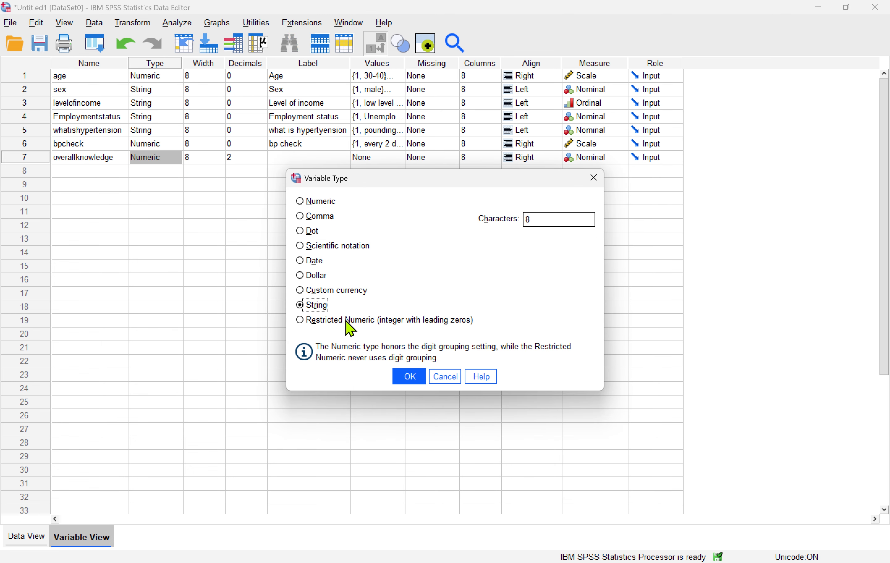
left_click(409, 378)
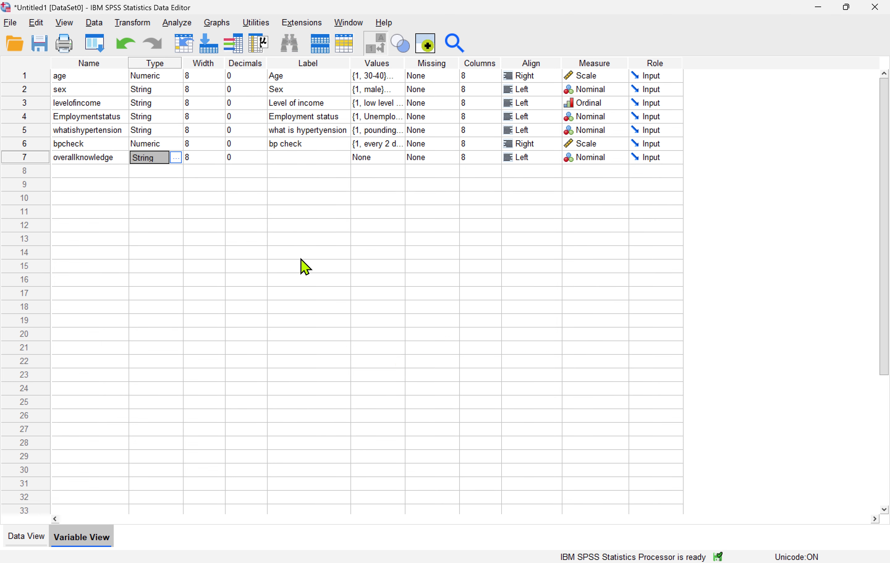
Enter "Overall knowledge" as the label of the overallknowledge variable
left_click(297, 157)
left_click(286, 158)
type("Ove")
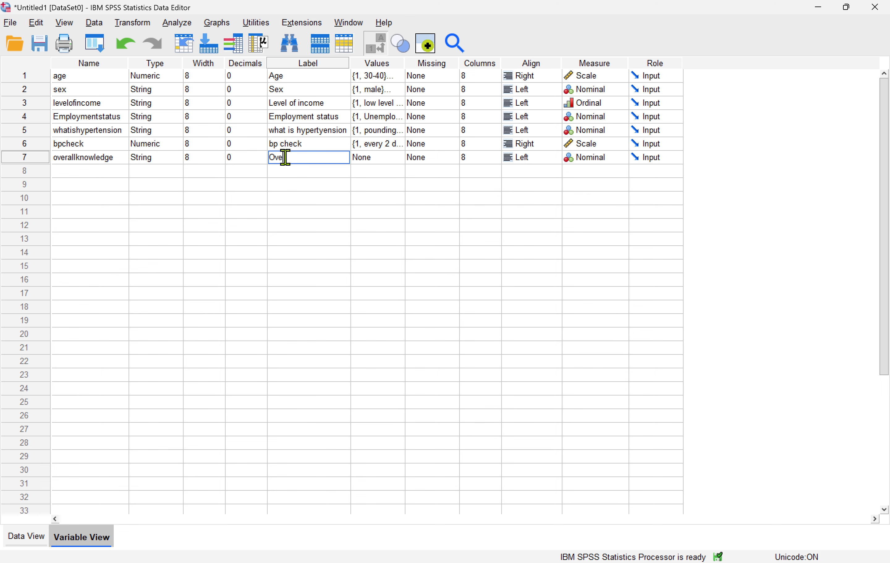
type("rall knowledge")
Add the value label 1 = "Good knowledge" to the overallknowledge variable
left_click(373, 160)
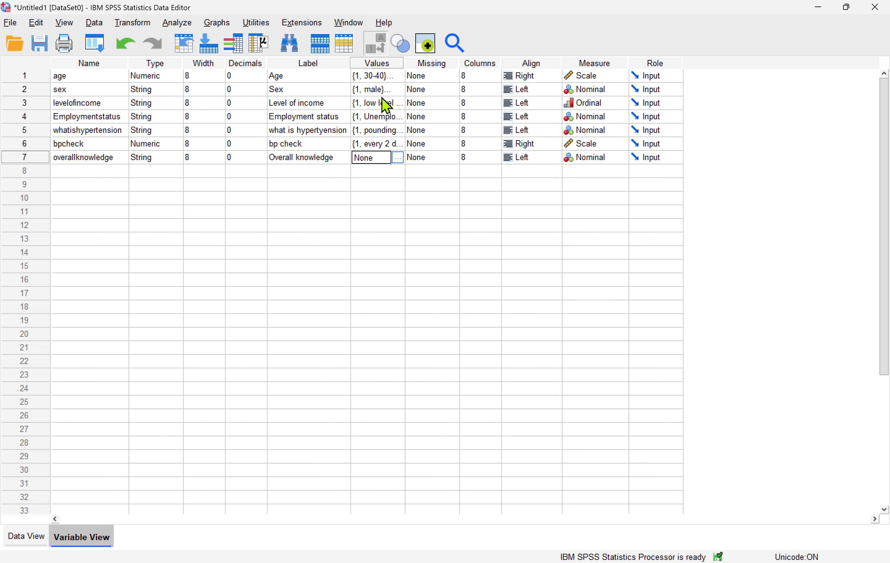
left_click(398, 158)
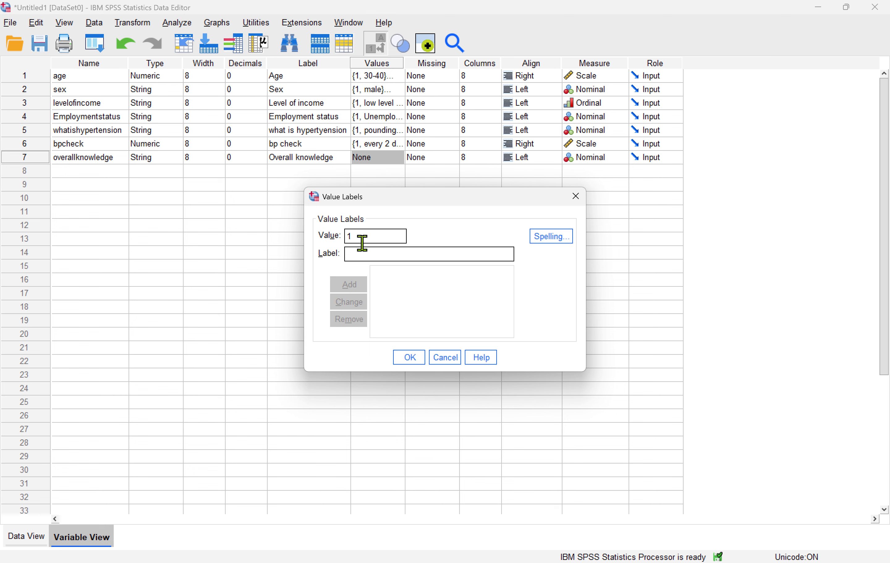
left_click(356, 256)
type("G")
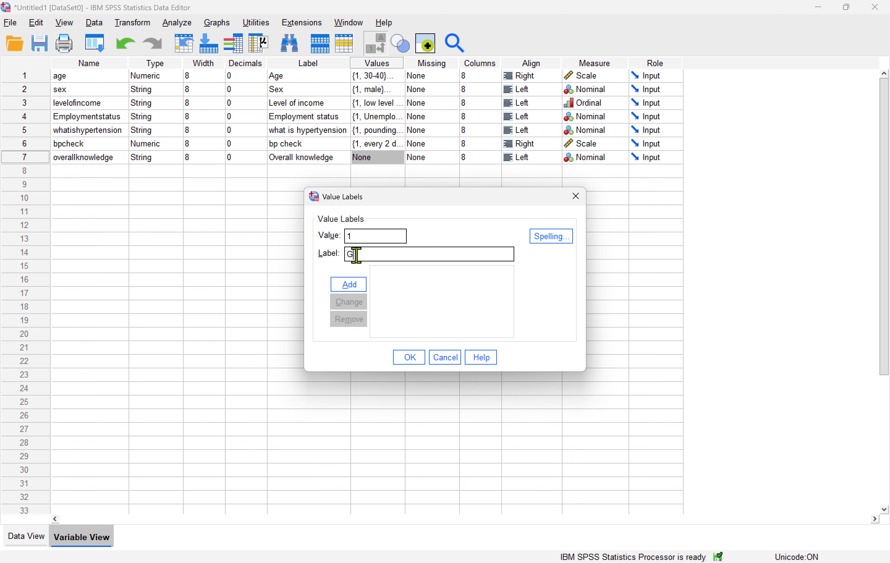
type("ood knowledge")
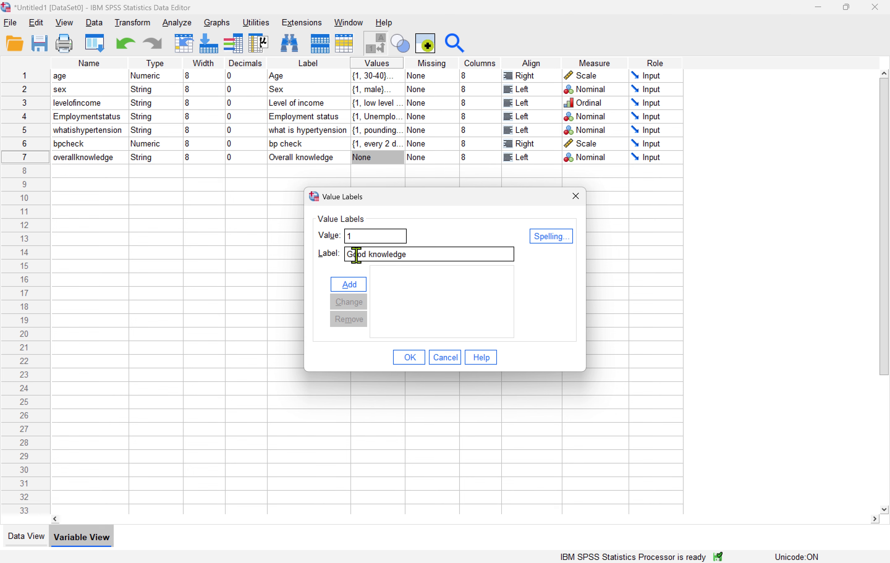
left_click(350, 286)
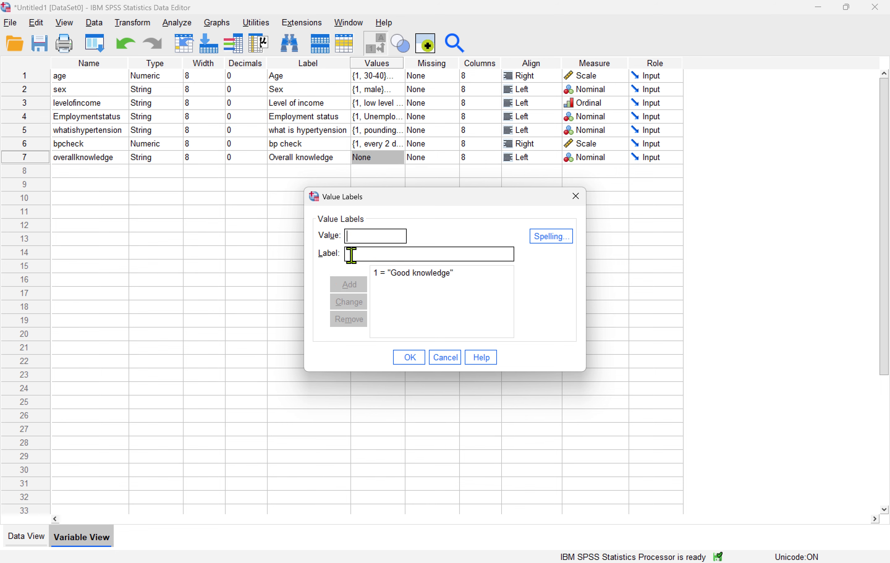
Add the value label 2 = "average knowledge" for the overallknowledge variable
type("2")
left_click(367, 258)
type("average ")
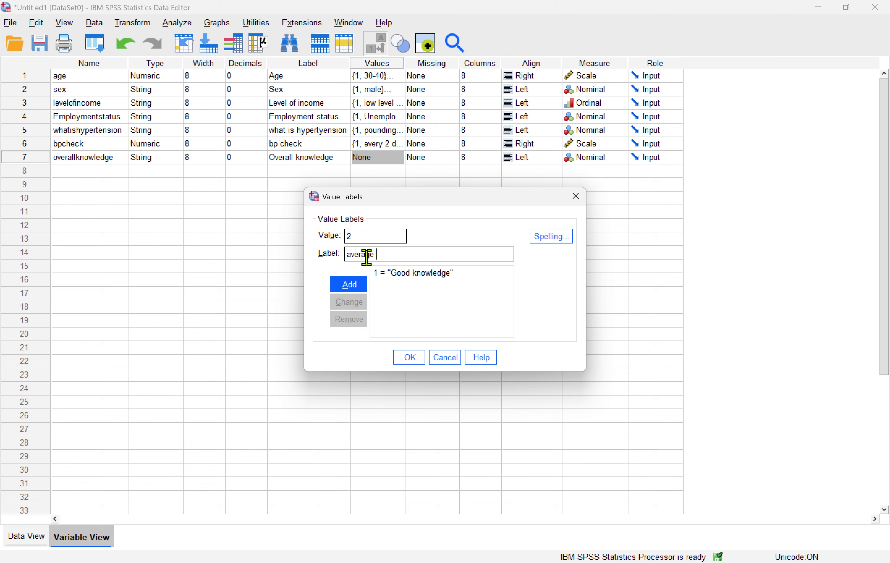
type("knowlw")
key("BackSpace")
type("edge")
left_click(357, 287)
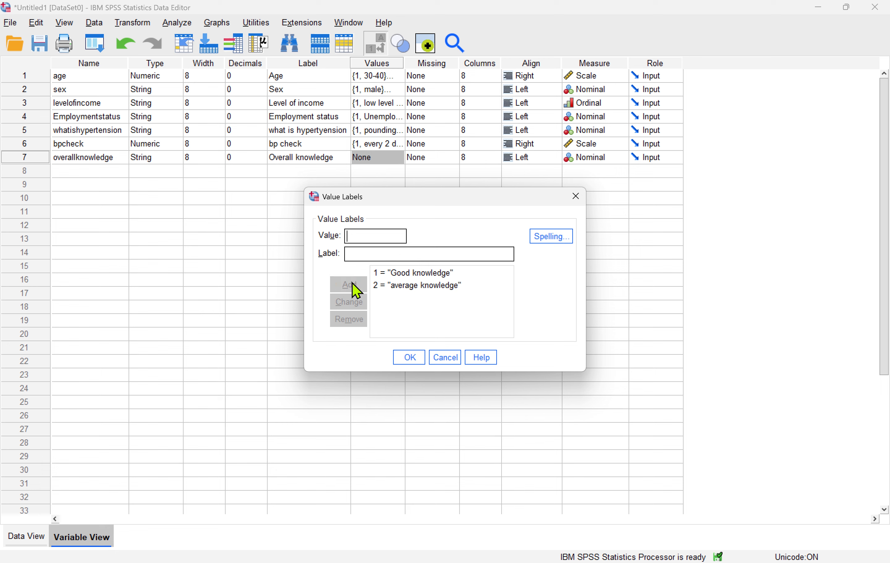
Add the value label 3 = "poor knowledge" and apply the value labels to overallknowledge
left_click(359, 235)
type("3")
left_click(358, 258)
type("poor kno")
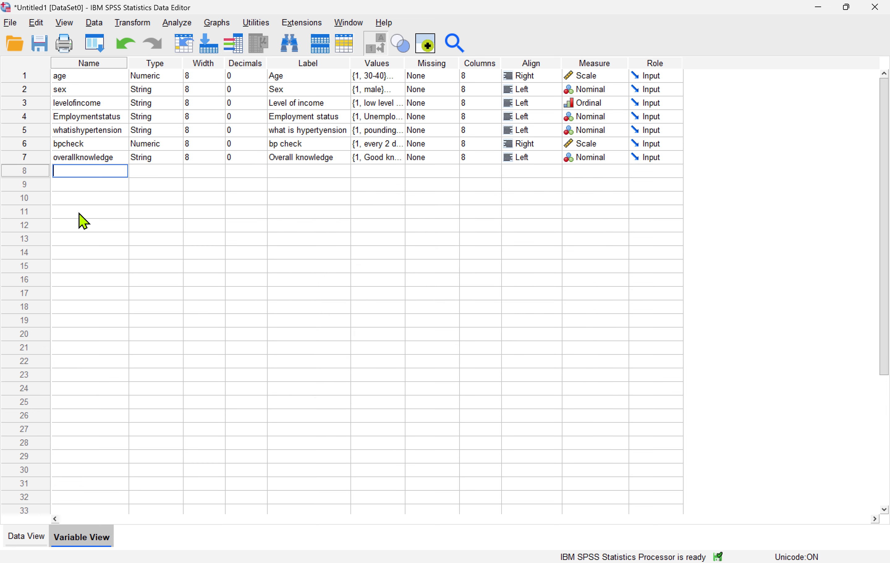
Add an eighth variable named overallpractce below overallknowledge
type("overall ")
type("practi")
key("BackSpace")
type("ce")
left_click(153, 173)
key("ctrl+t")
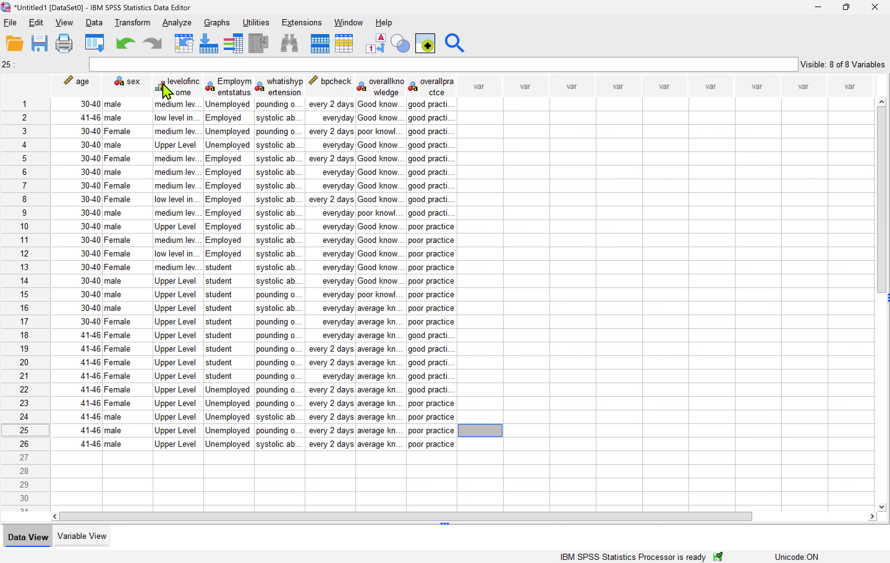
Set up a Frequencies analysis with Age, Sex, Level of income and Employment status as its variables
left_click(185, 27)
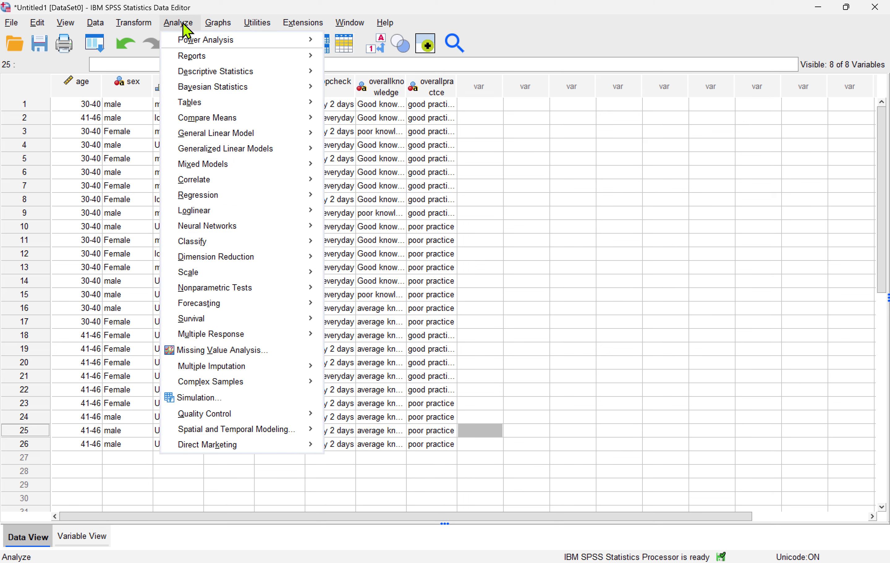
mouse_move(229, 74)
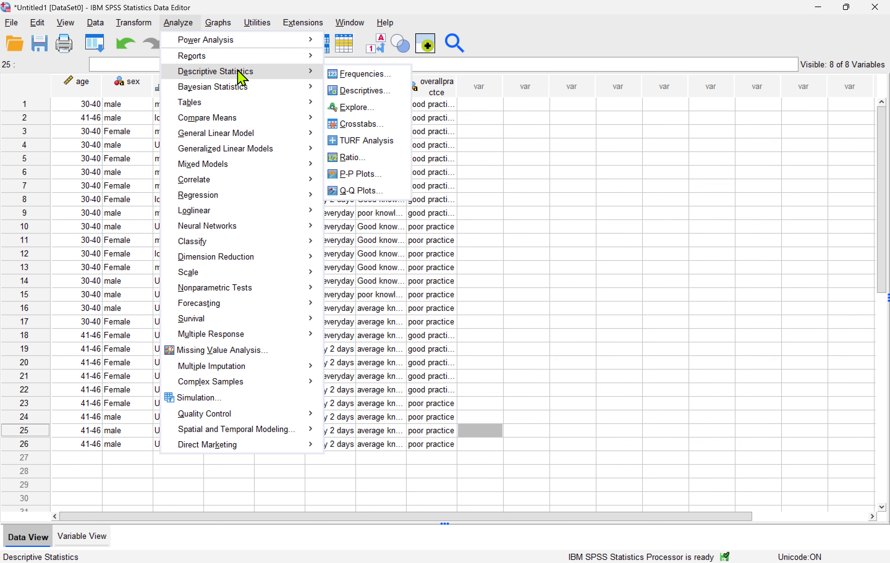
left_click(358, 74)
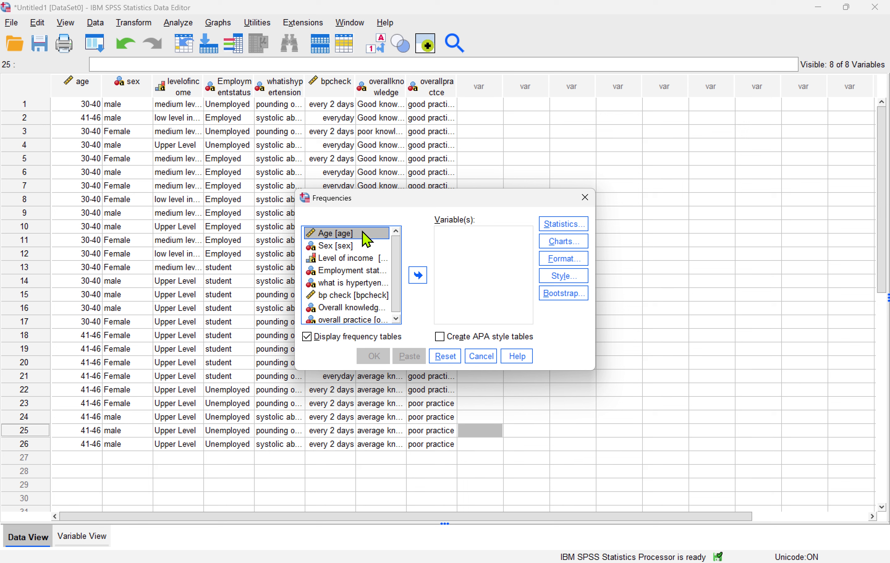
left_click(357, 245, "shift")
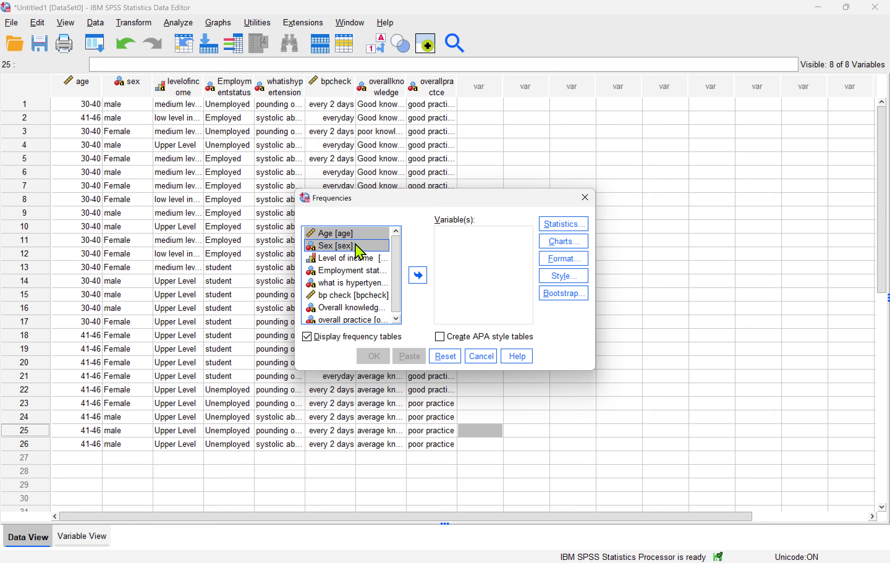
left_click(370, 259, "shift")
left_click(362, 271, "shift")
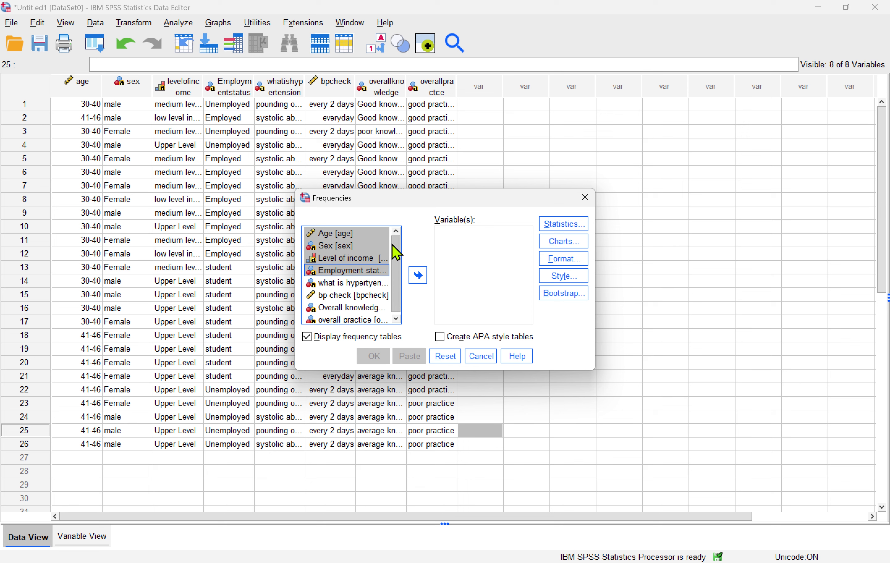
left_click(420, 276)
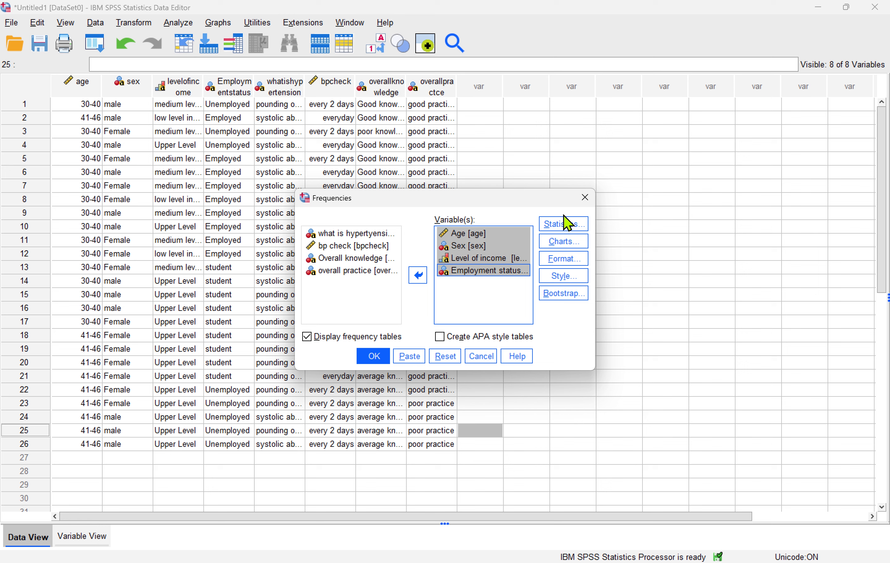
left_click(488, 291)
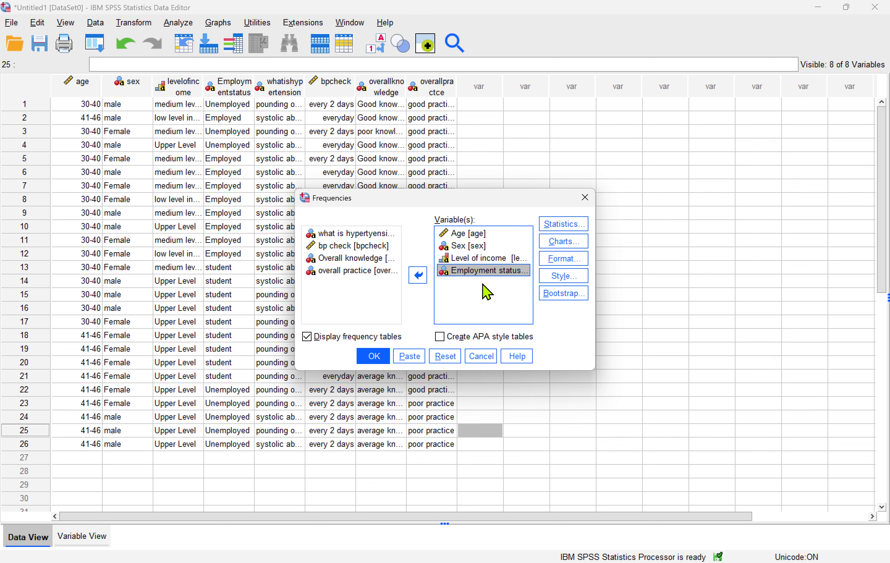
Review the Statistics, Charts and Table Style options of the Frequencies analysis and close each one
left_click(570, 224)
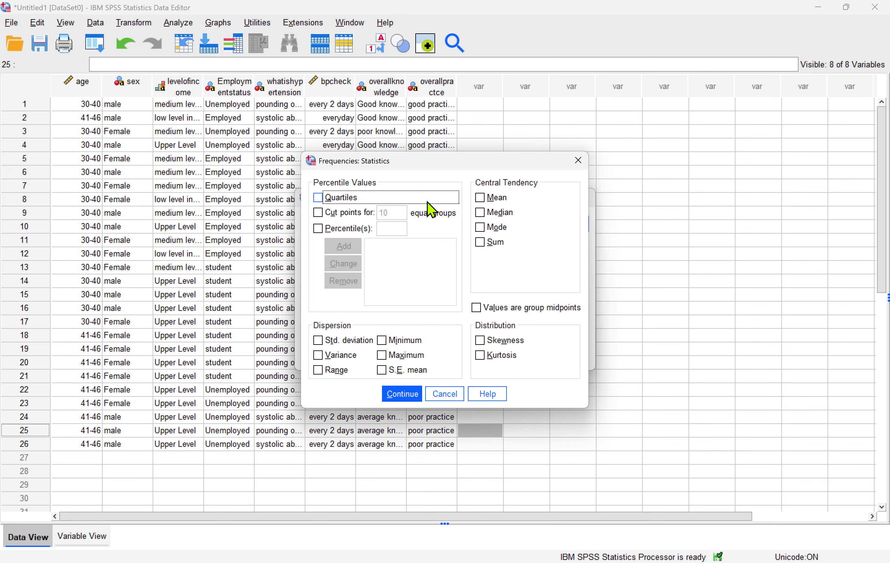
left_click_drag(437, 163, 170, 253)
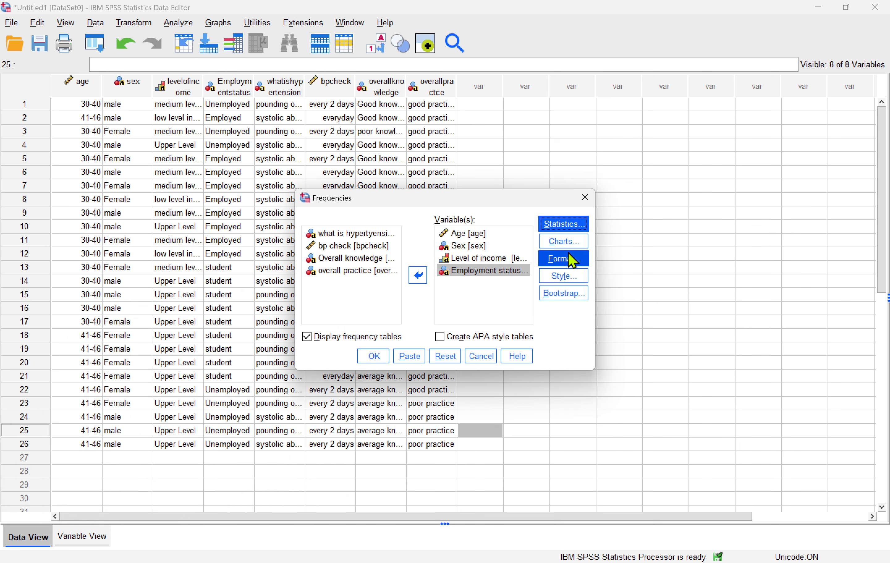
left_click(563, 243)
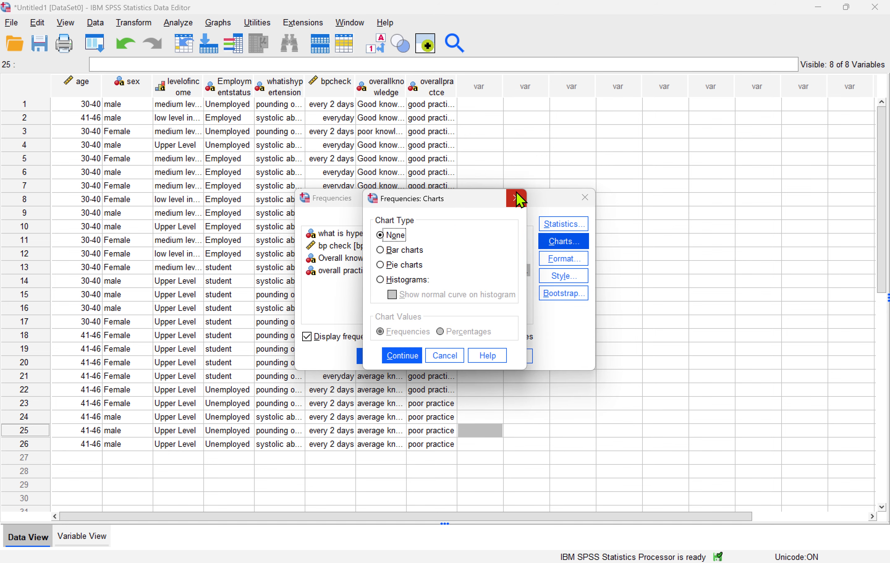
left_click(516, 197)
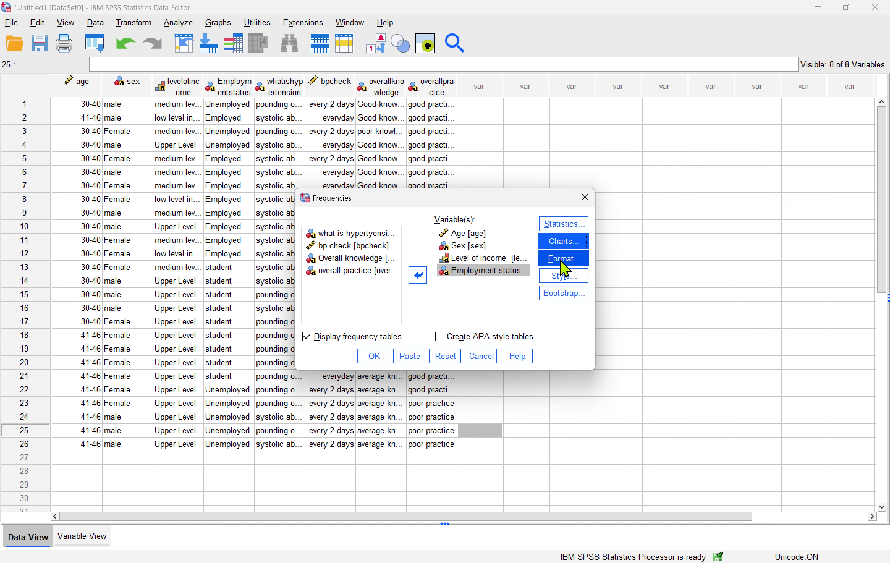
left_click(565, 278)
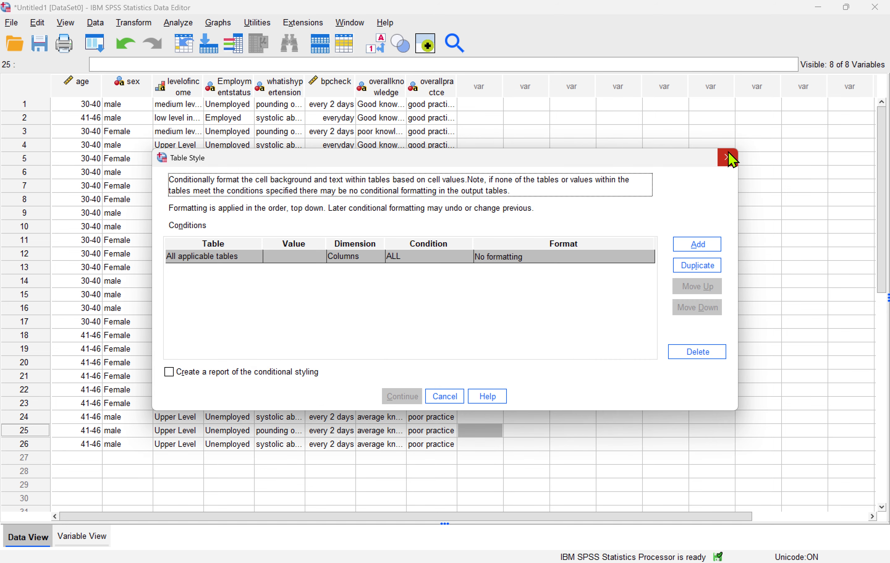
left_click(729, 153)
left_click(457, 300)
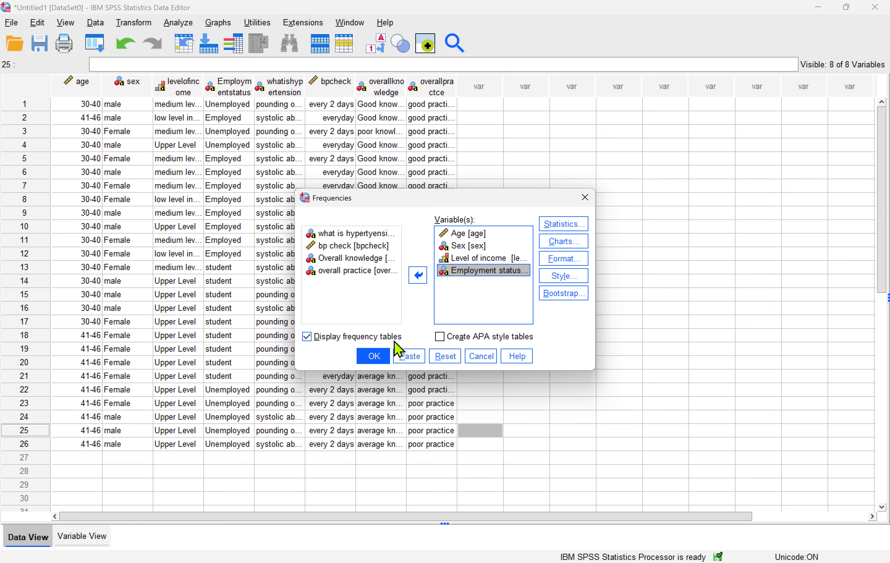
Run the Frequencies analysis, review its tables from Age to Employment status, and return to the data
left_click(375, 357)
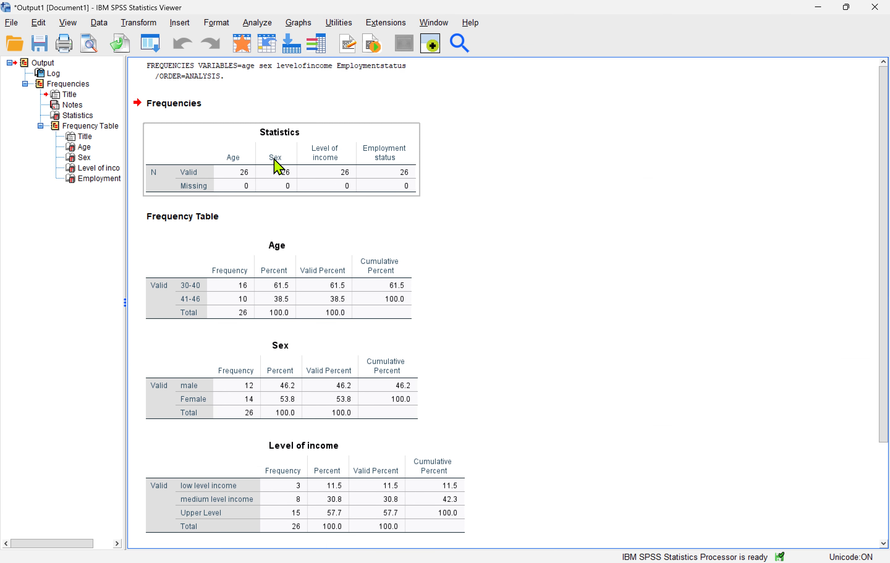
scroll(305, 235, "down", 2)
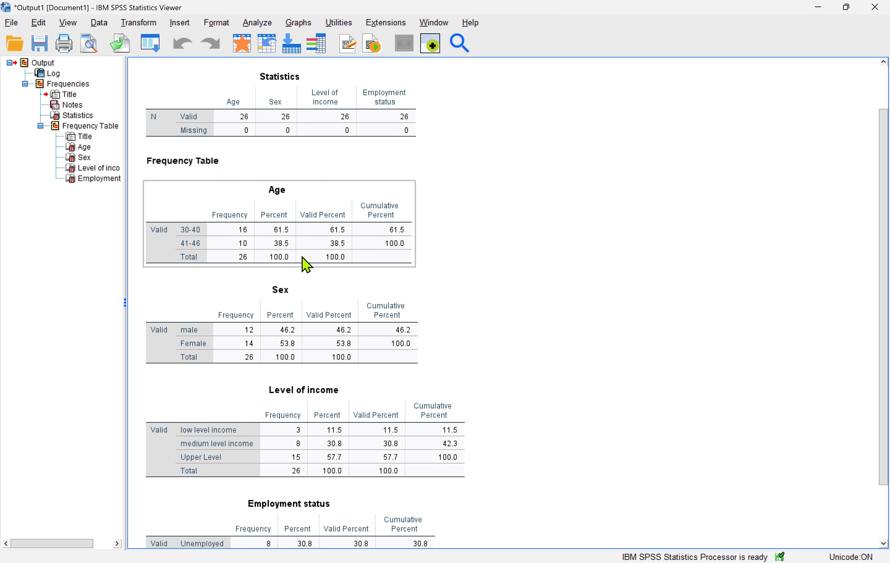
scroll(312, 335, "down", 3)
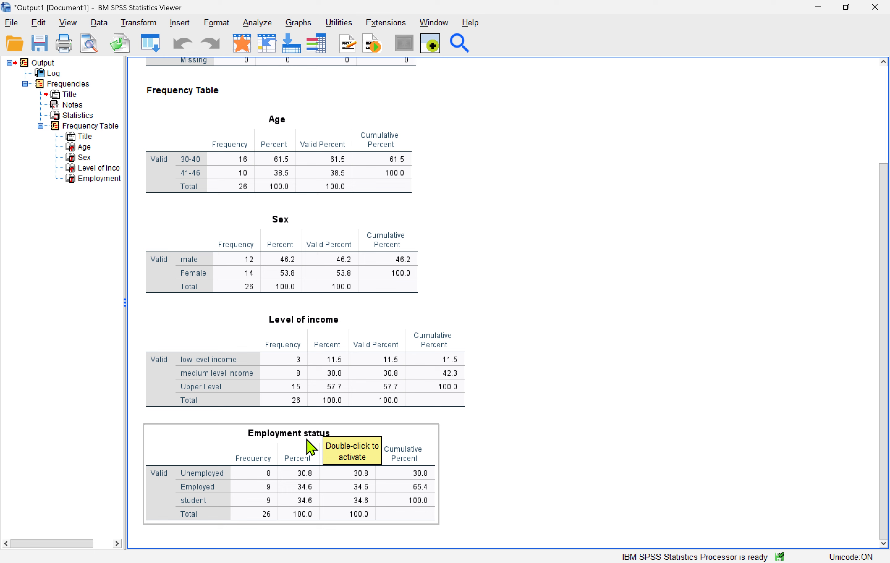
scroll(312, 447, "up", 3)
scroll(304, 468, "down", 3)
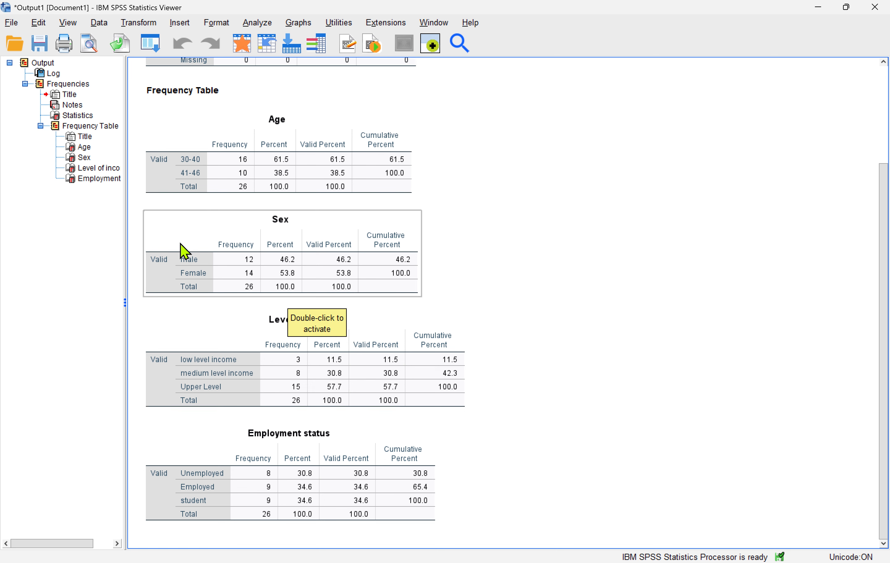
scroll(300, 226, "up", 3)
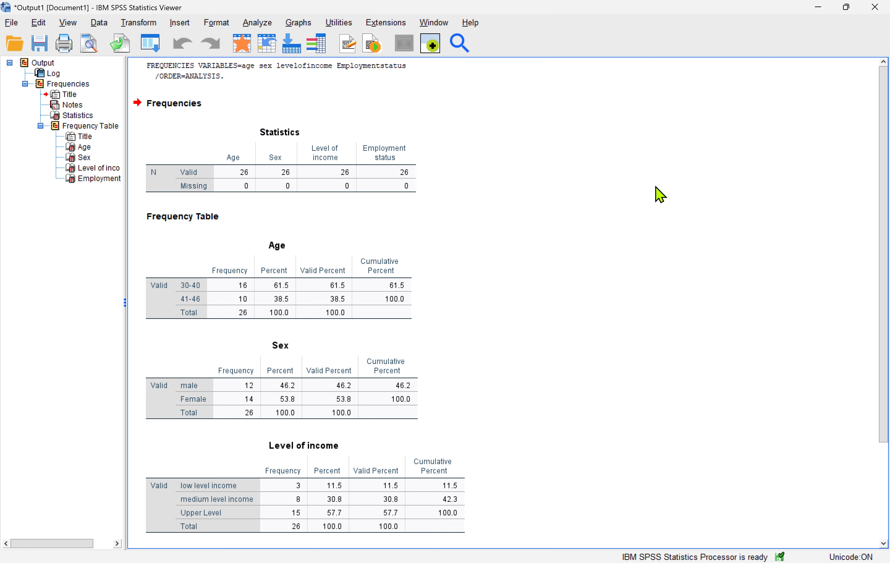
left_click(819, 12)
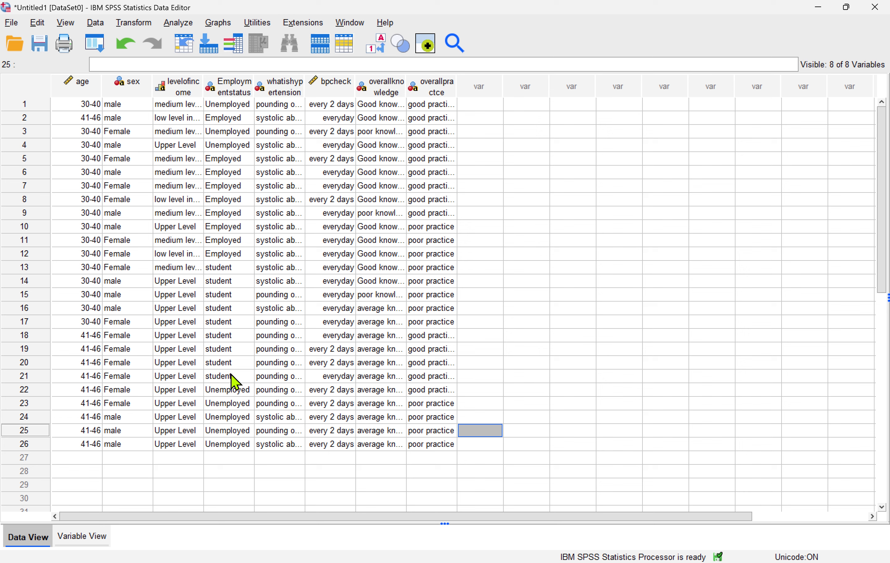
Set up a Crosstabs analysis with "what is hypertyension" as rows, bp check as columns and the Chi-square statistic
left_click(179, 23)
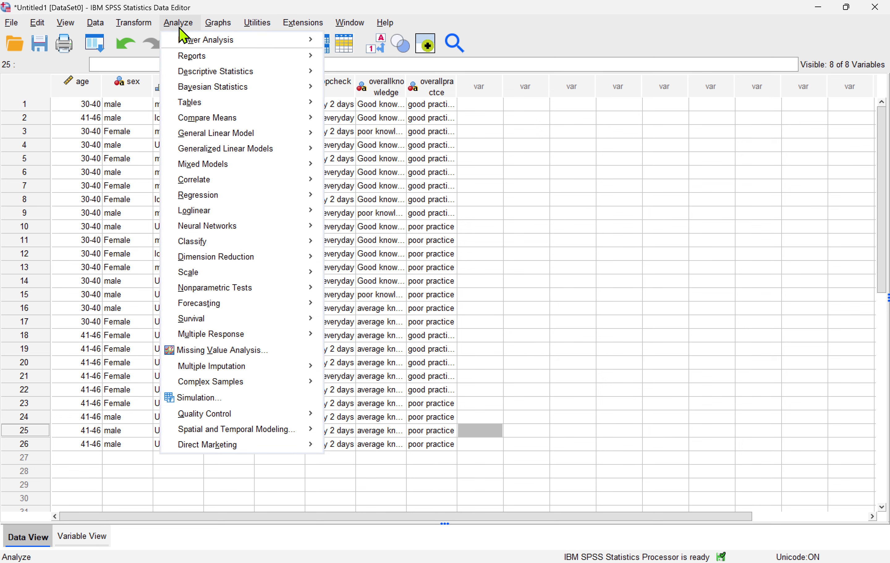
mouse_move(241, 78)
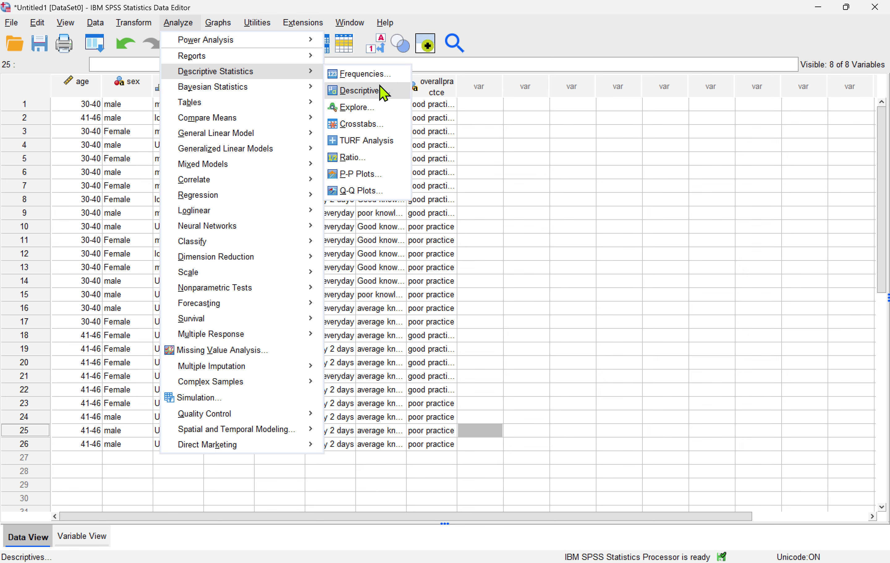
left_click(371, 125)
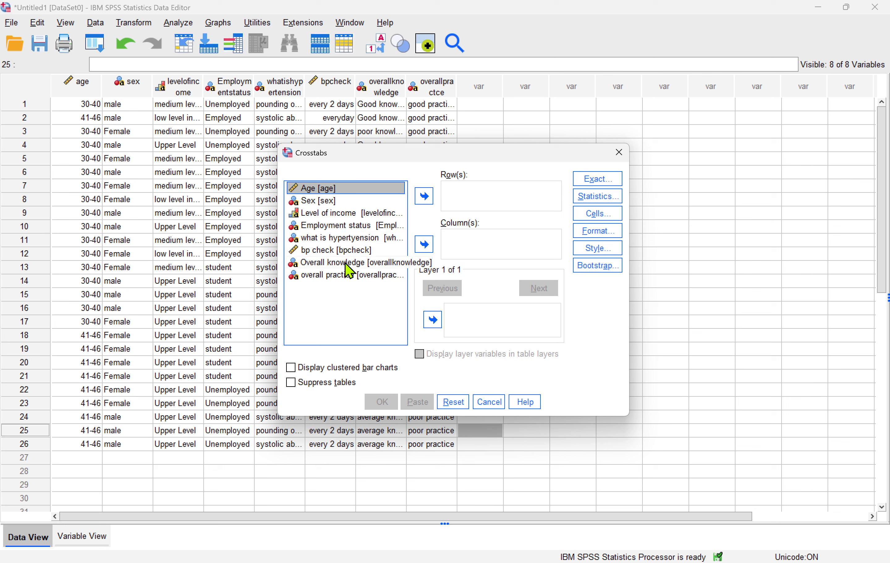
left_click(364, 263)
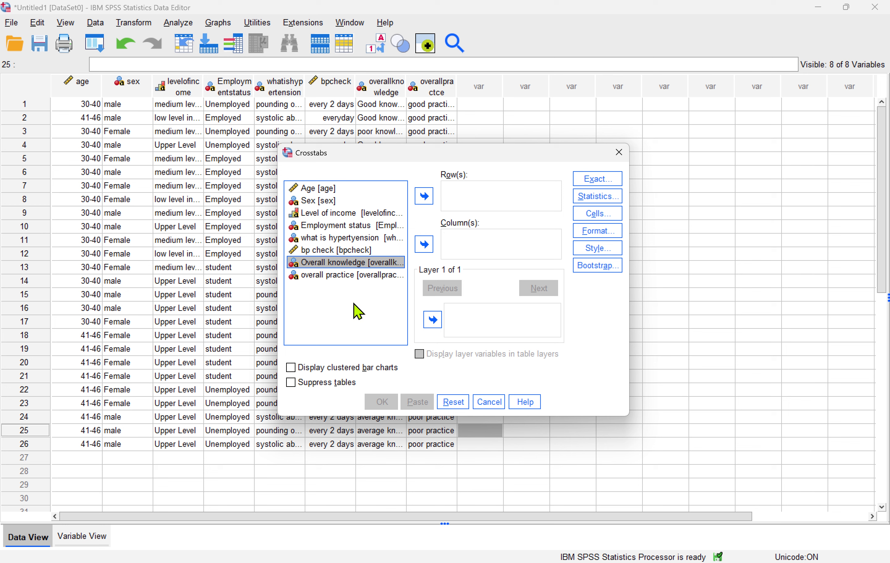
left_click(352, 239)
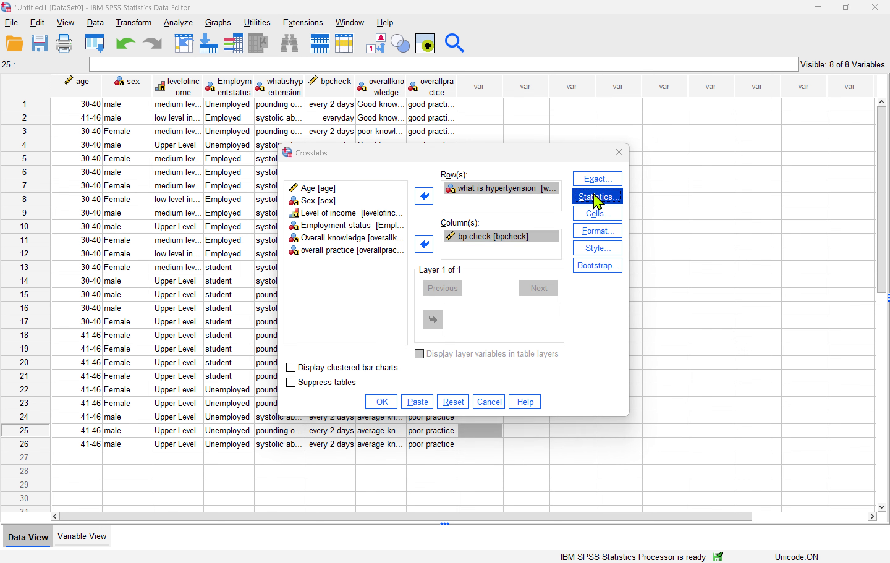
left_click(598, 198)
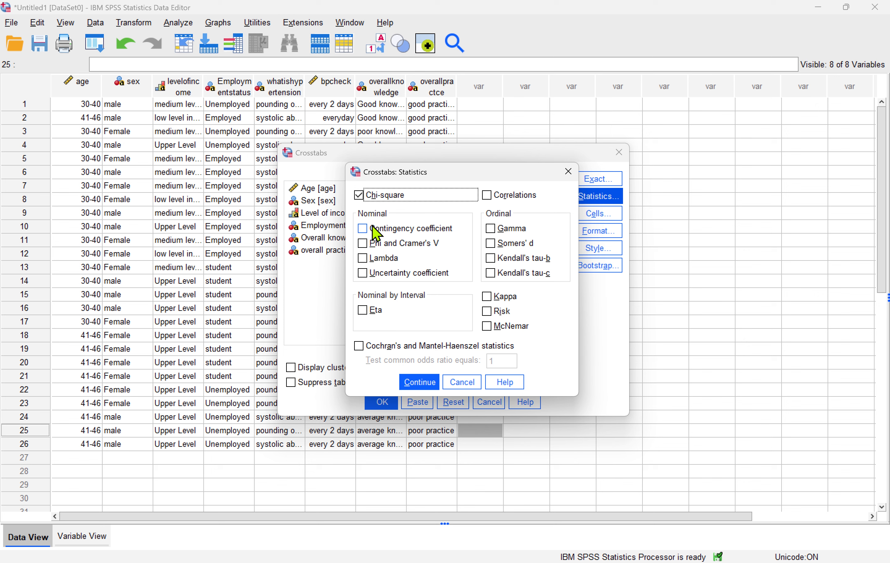
left_click(422, 383)
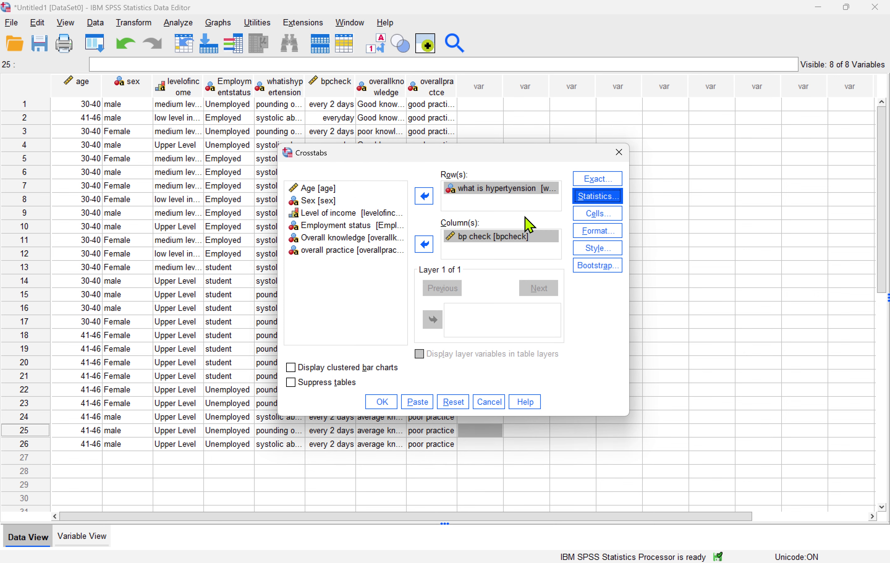
Add row and total percentages to the cell display of the Crosstabs analysis, keeping observed counts
left_click(598, 214)
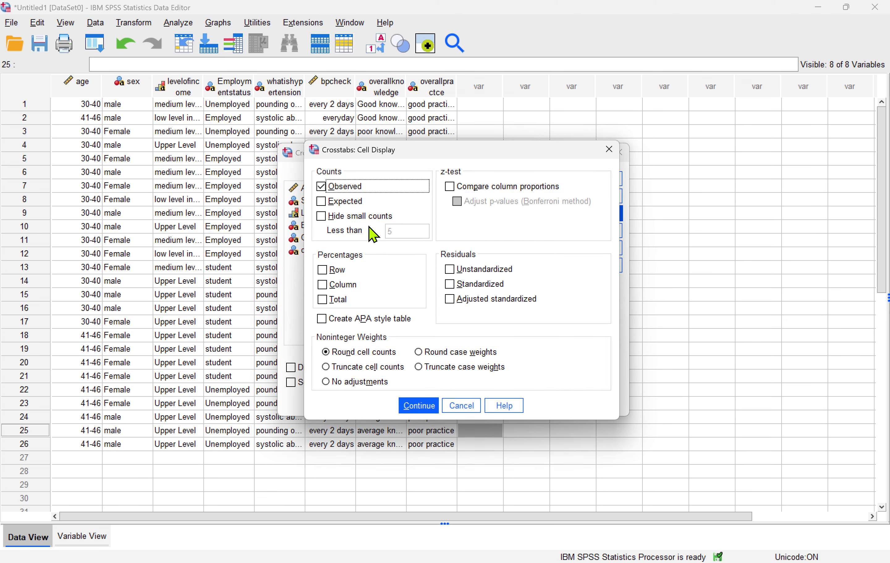
left_click(338, 273)
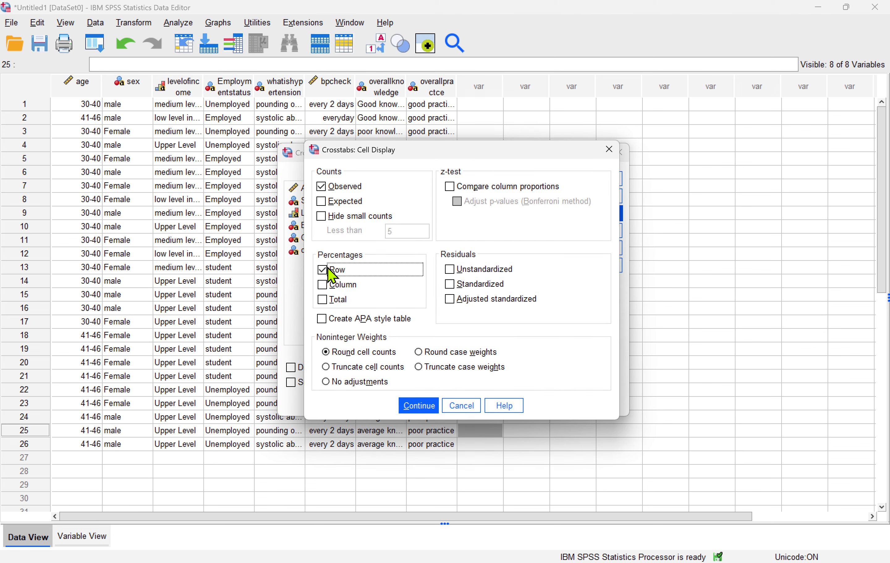
left_click(324, 301)
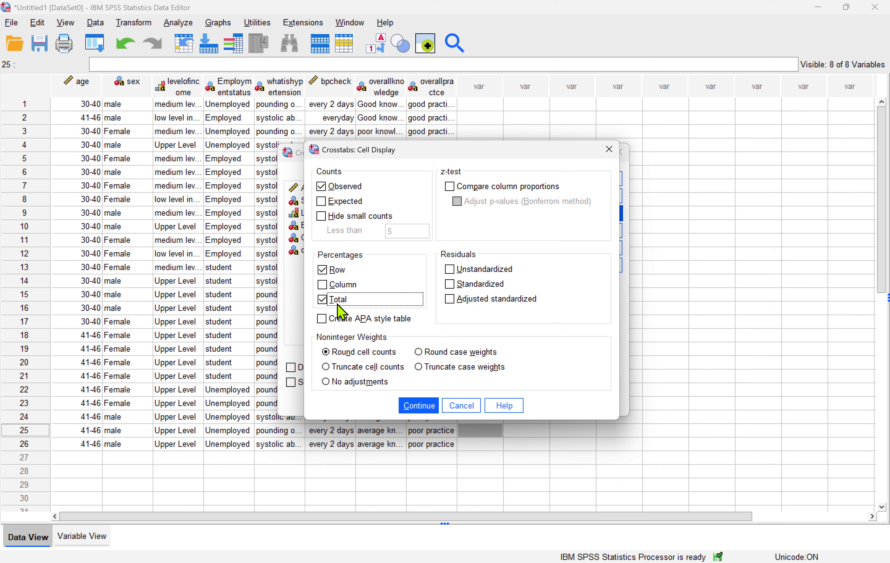
left_click(420, 407)
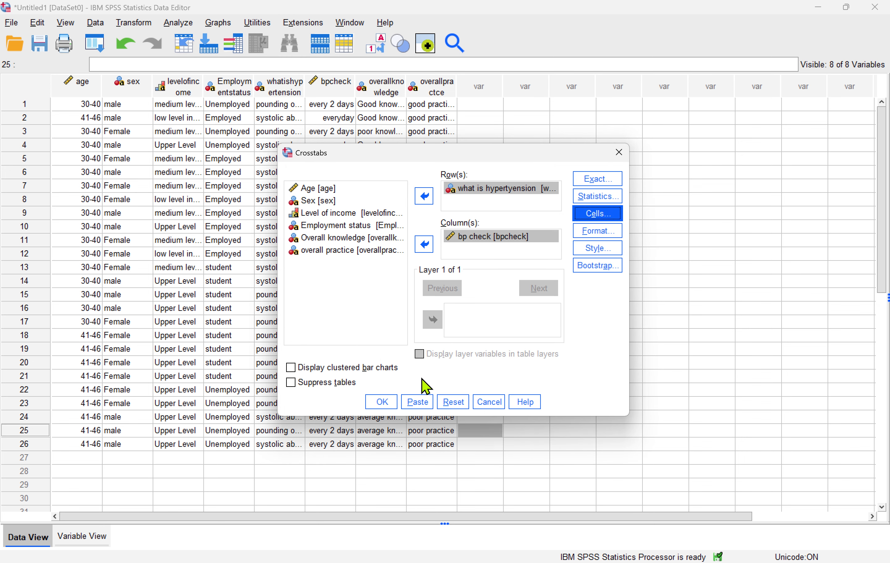
Review the Style, Format and Cell Display options of the Crosstabs analysis and close each one unchanged
left_click(597, 249)
left_click(736, 158)
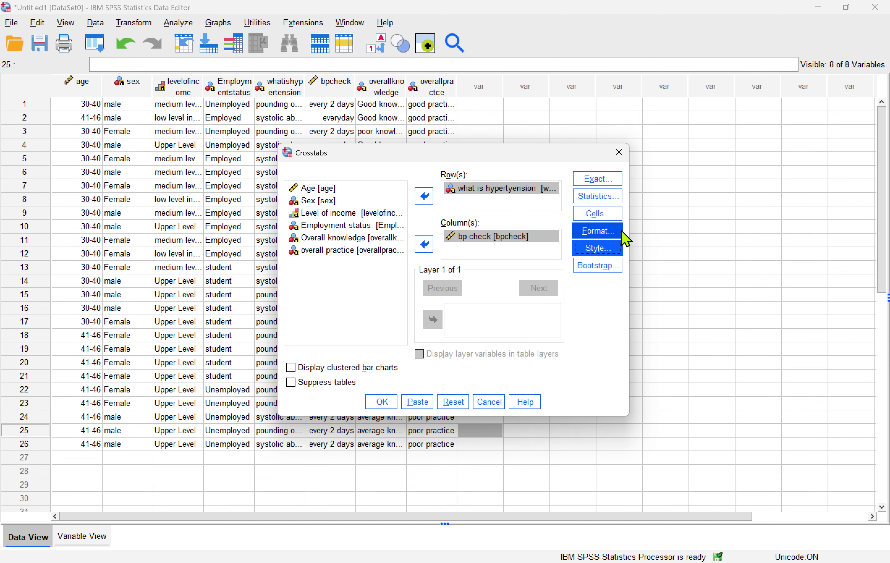
left_click(610, 233)
left_click(520, 242)
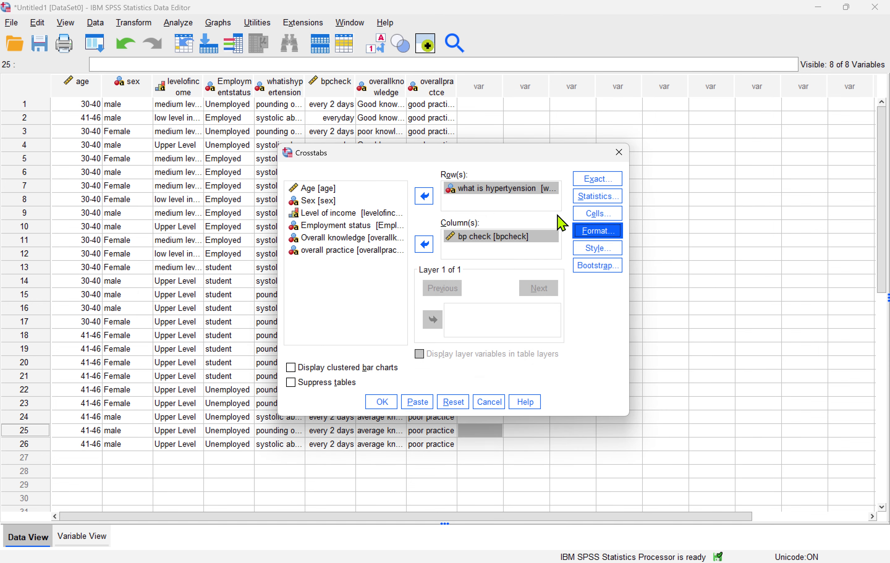
left_click(596, 214)
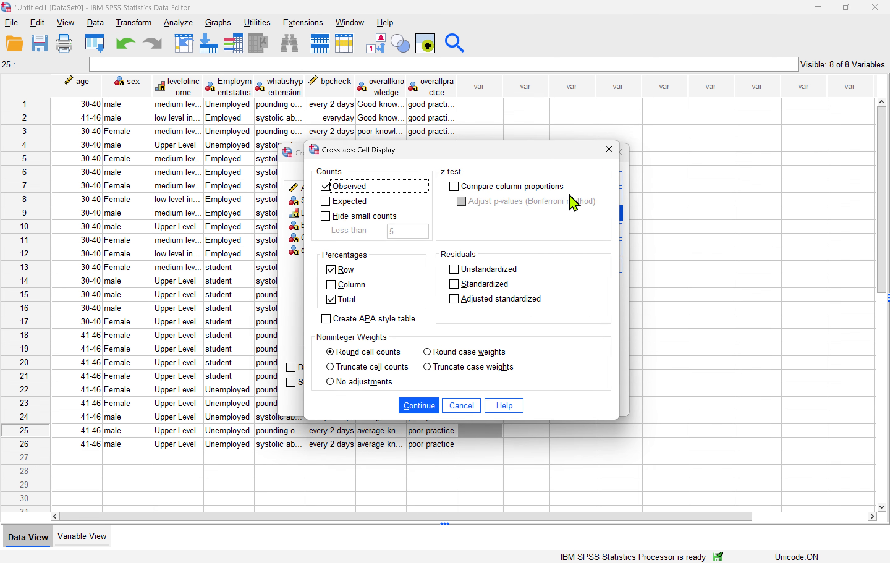
left_click(609, 149)
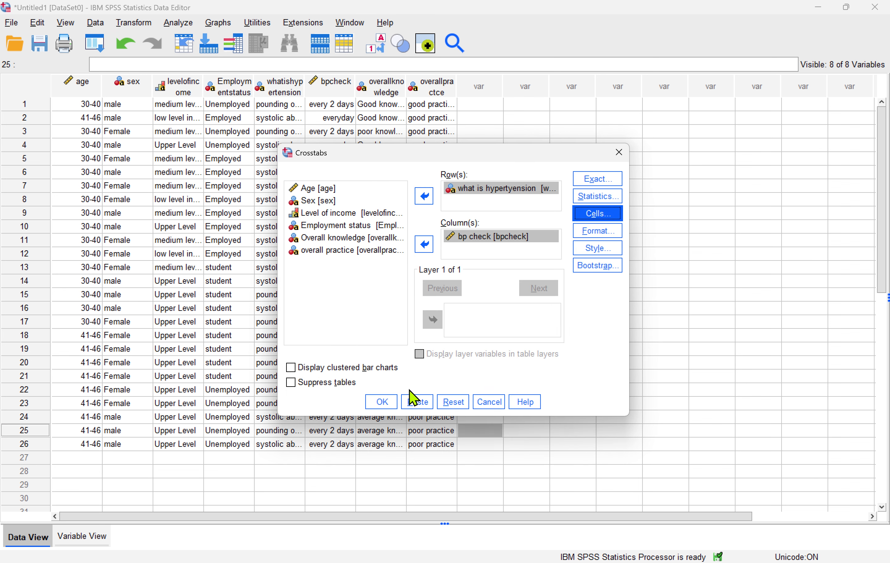
Run the Crosstabs analysis and review its "what is hypertyension" by bp check table and the Chi-Square Tests table
left_click(385, 399)
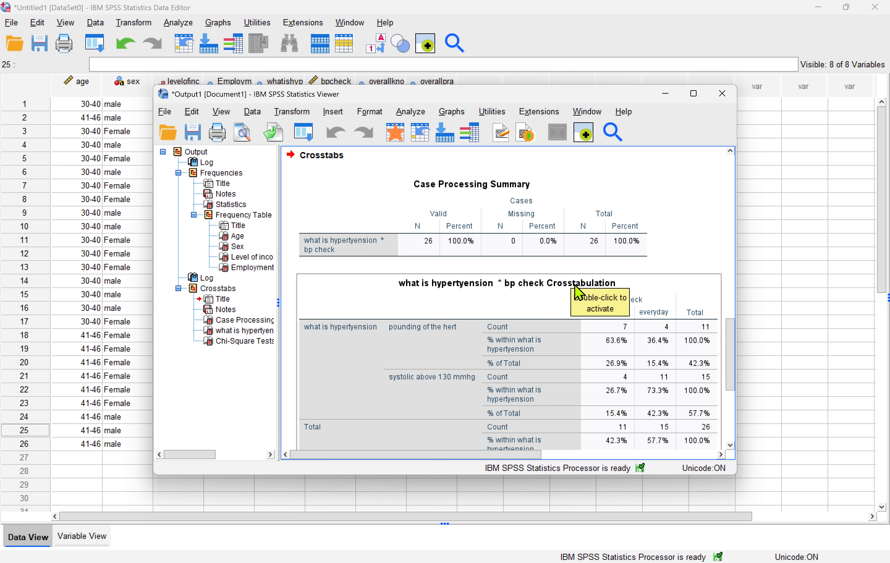
scroll(606, 318, "down", 3)
scroll(606, 318, "down", 3)
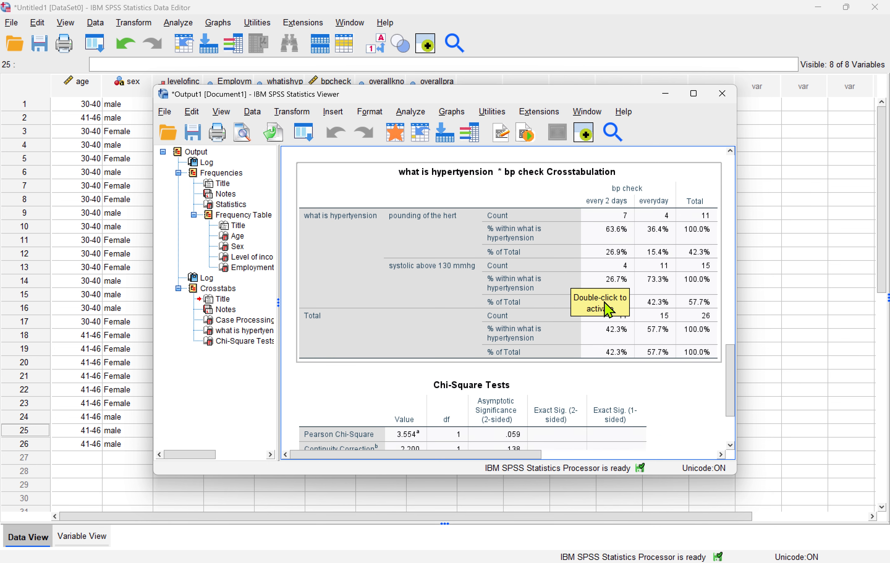
scroll(609, 310, "up", 3)
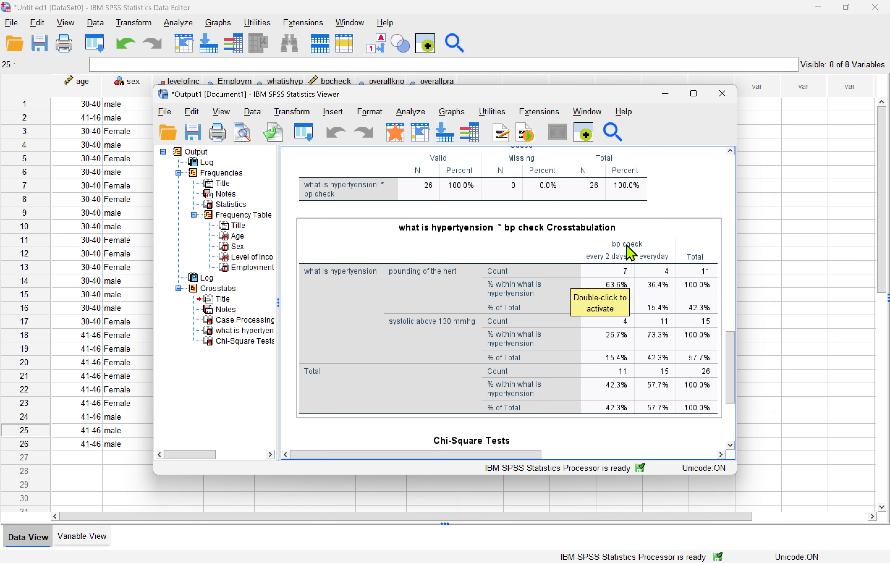
left_click(632, 255)
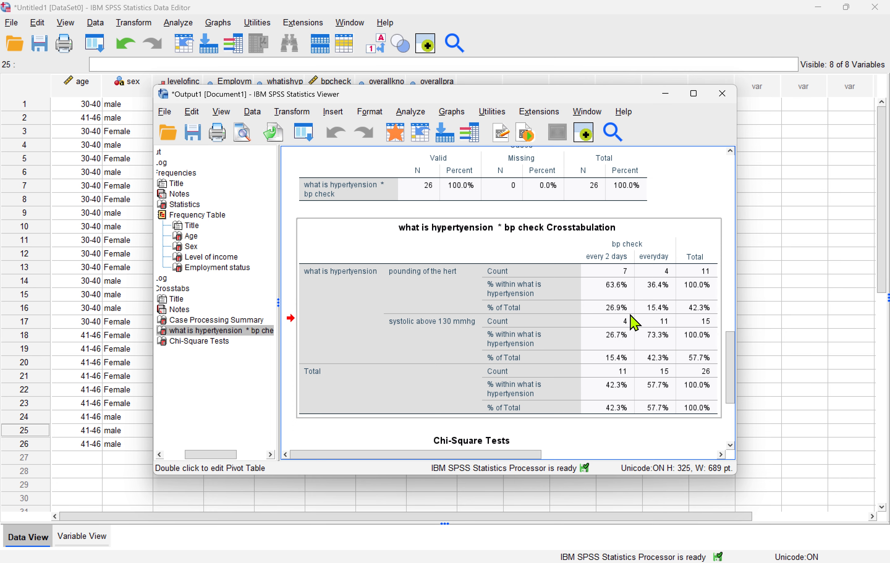
scroll(618, 328, "down", 3)
key("super+Tab")
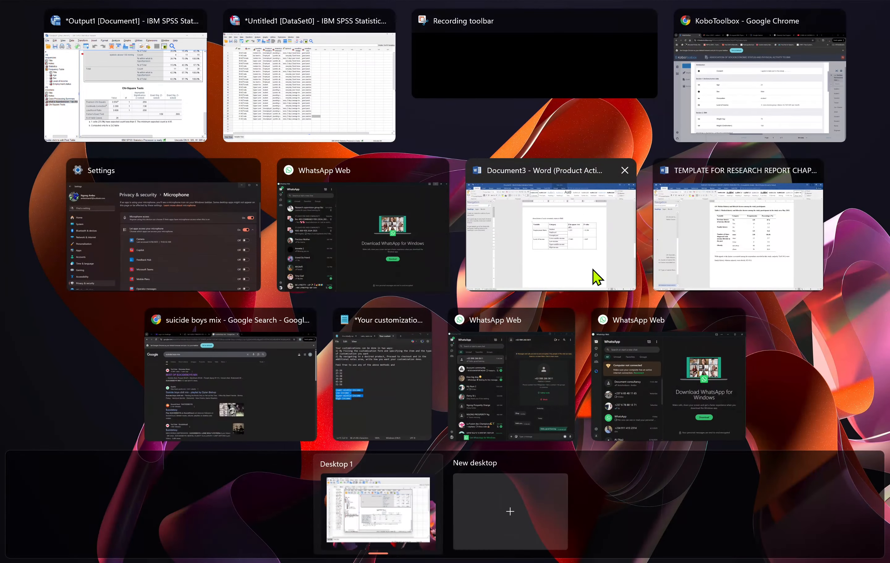
left_click(163, 91)
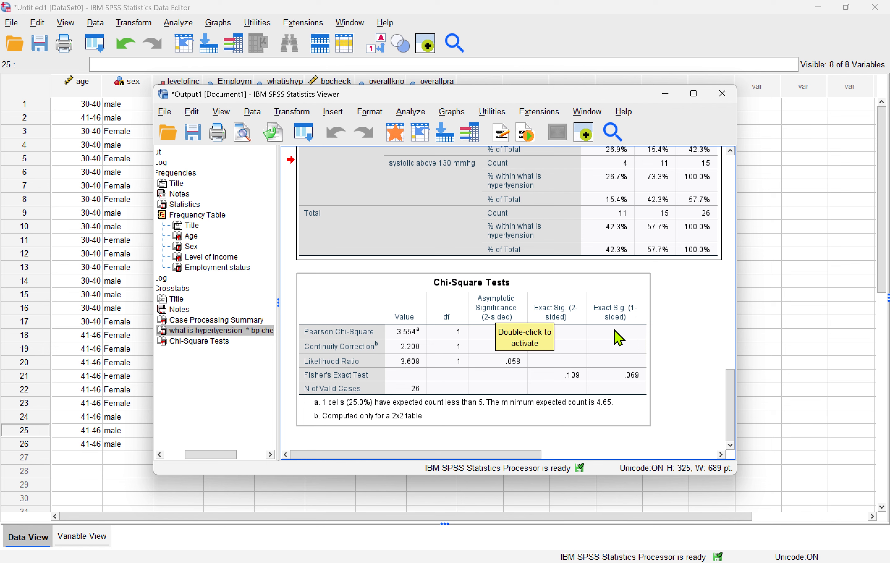
left_click(594, 331)
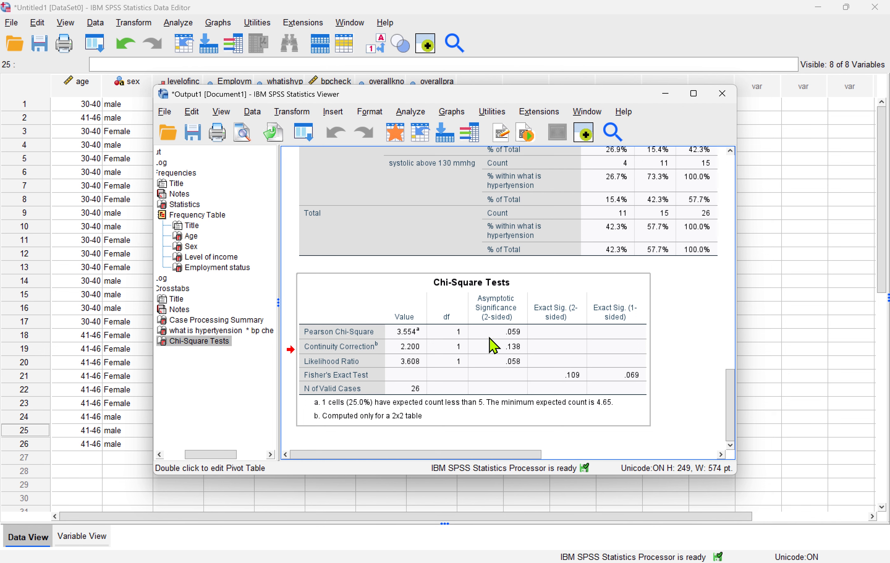
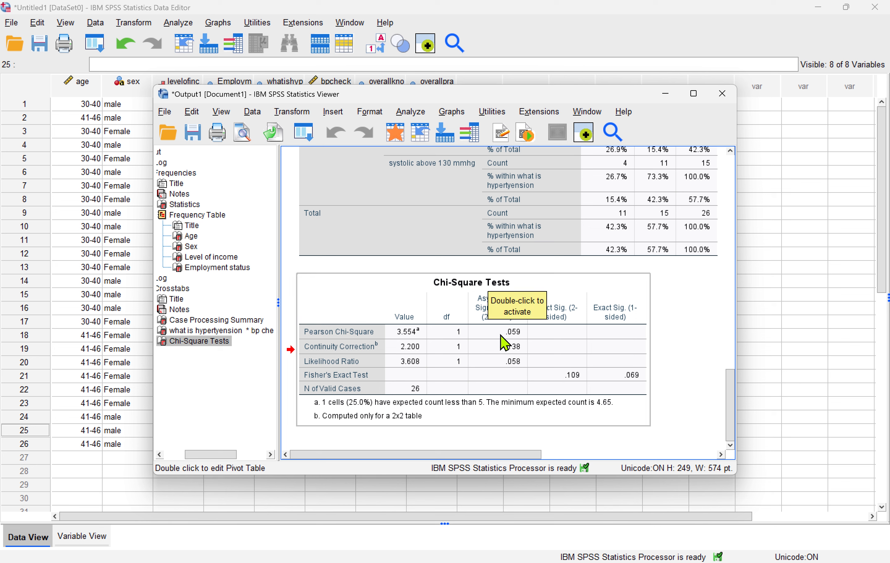
Reopen the Crosstabs analysis and remove "what is hypertyension" from the rows and bp check from the columns
left_click(410, 112)
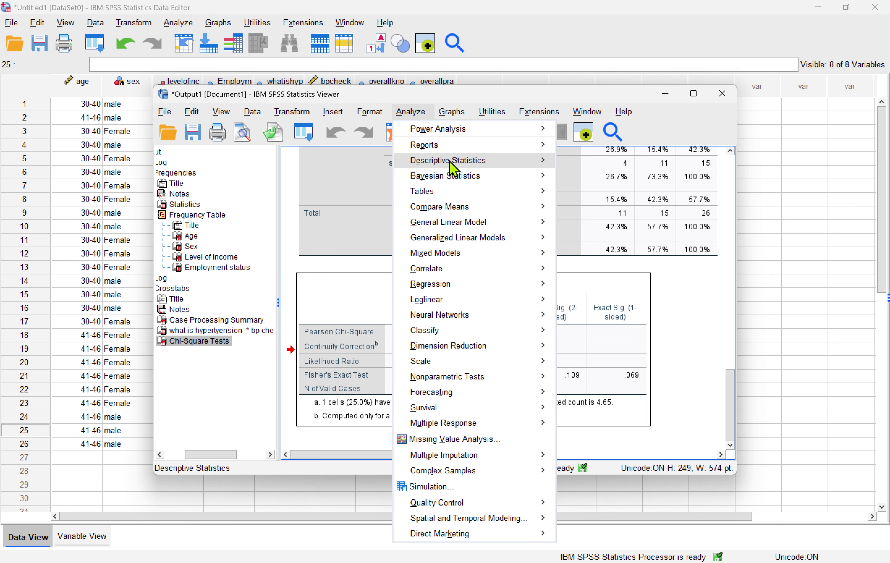
mouse_move(503, 165)
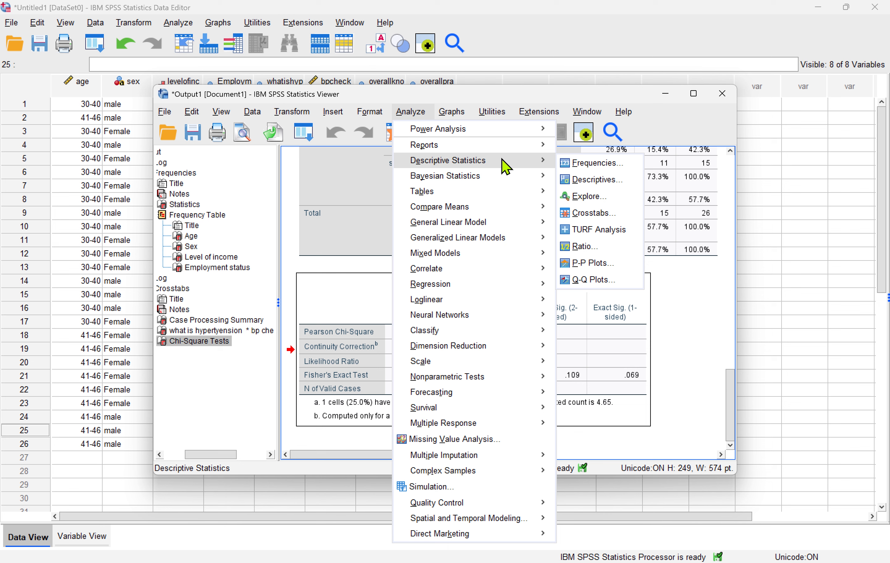
left_click(604, 216)
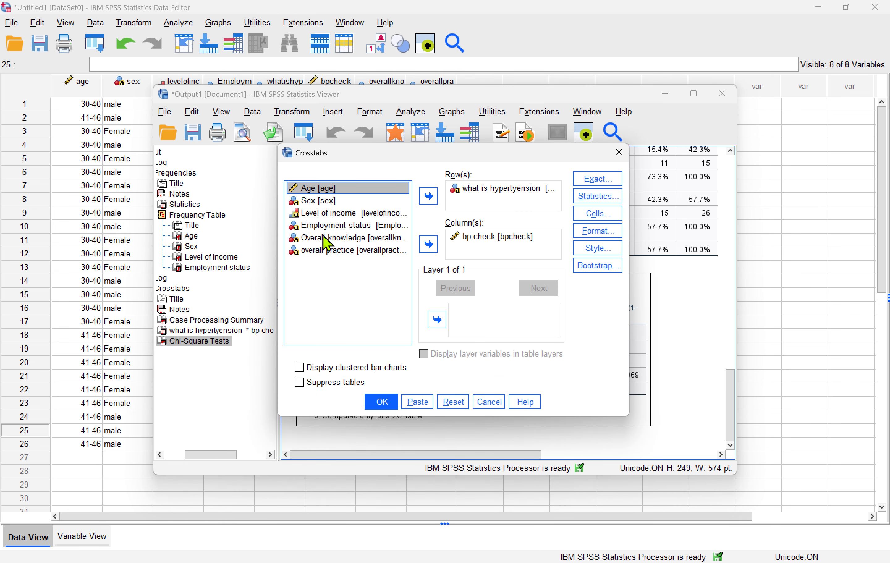
left_click(324, 238)
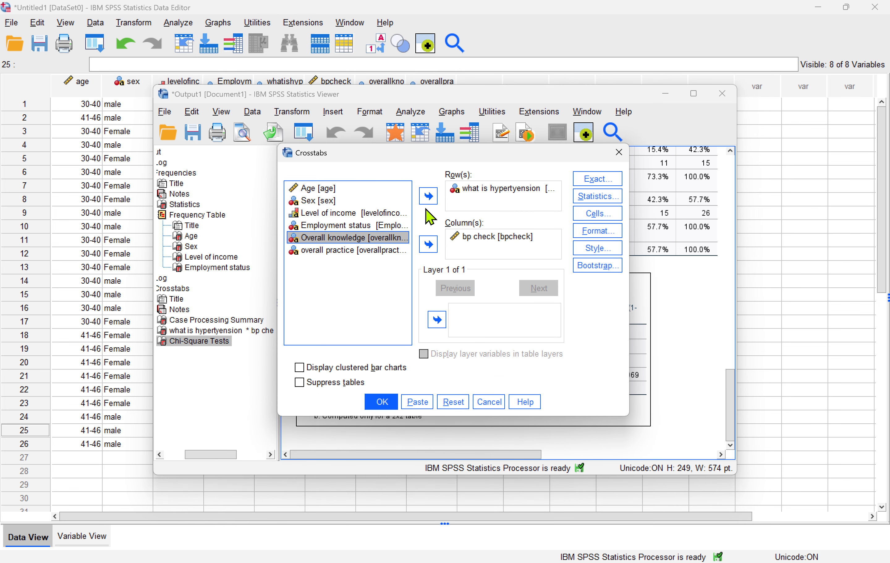
left_click(491, 189)
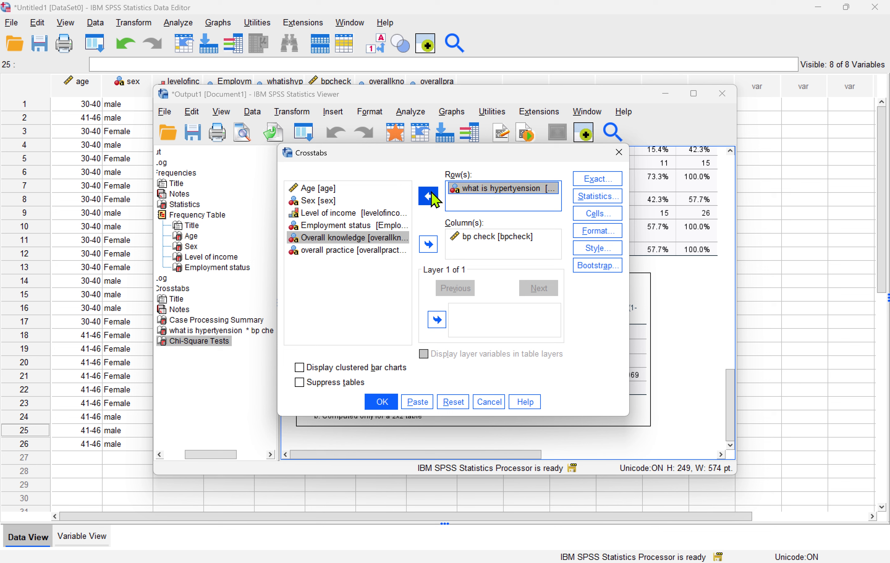
left_click(434, 200)
left_click(489, 238)
left_click(429, 243)
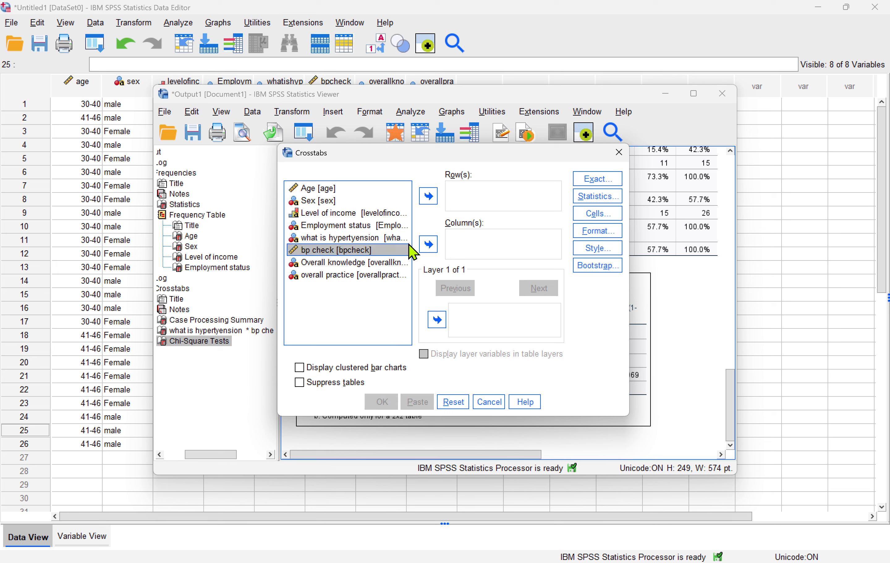
Set Overall knowledge as the row variable and overall practice as the column variable, and run the crosstab
left_click(335, 263)
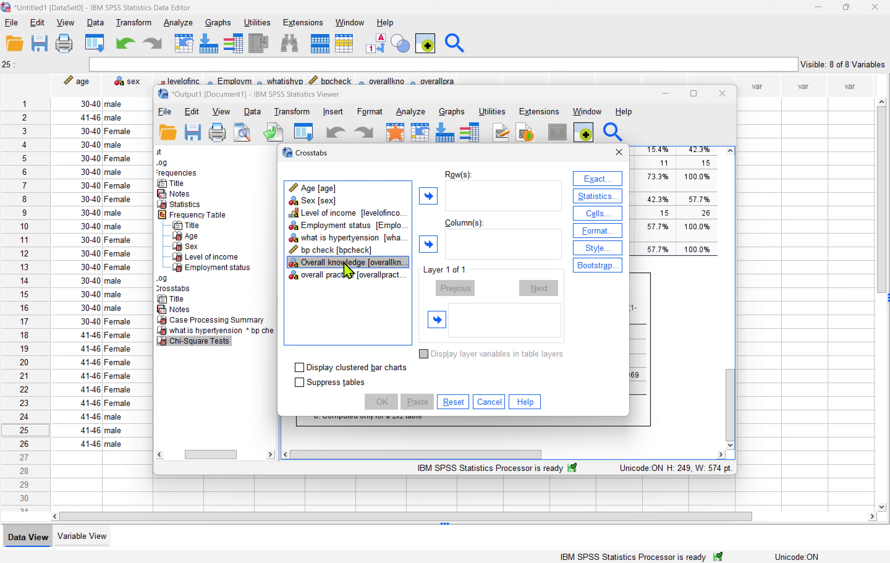
left_click(429, 203)
left_click(385, 263)
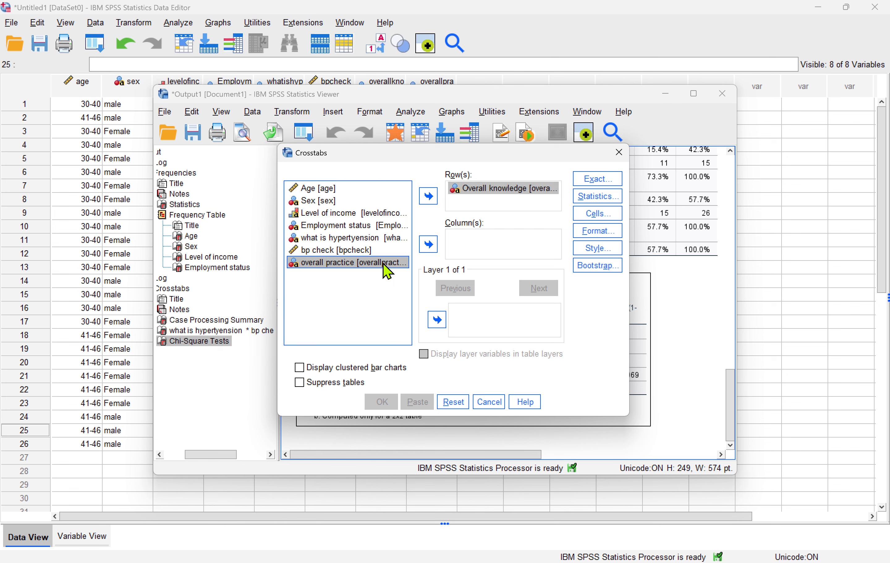
left_click(429, 247)
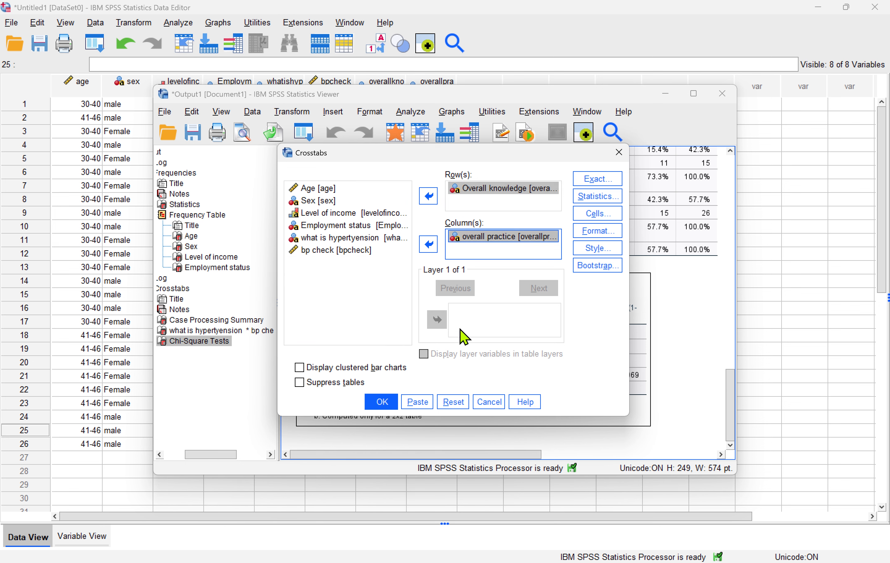
left_click(382, 402)
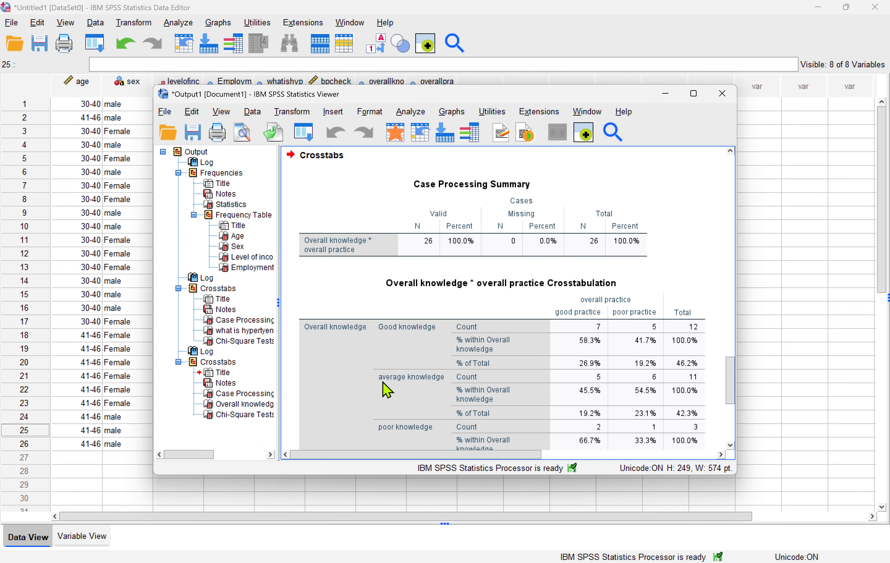
Examine the Overall knowledge by overall practice crosstabulation and the significance values in its Chi-Square Tests table
scroll(438, 330, "down", 3)
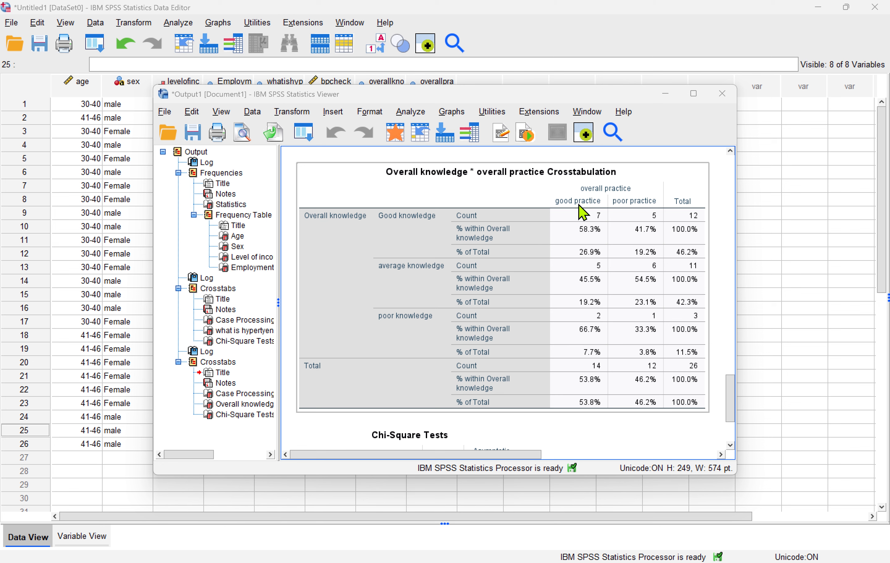
scroll(536, 291, "down", 3)
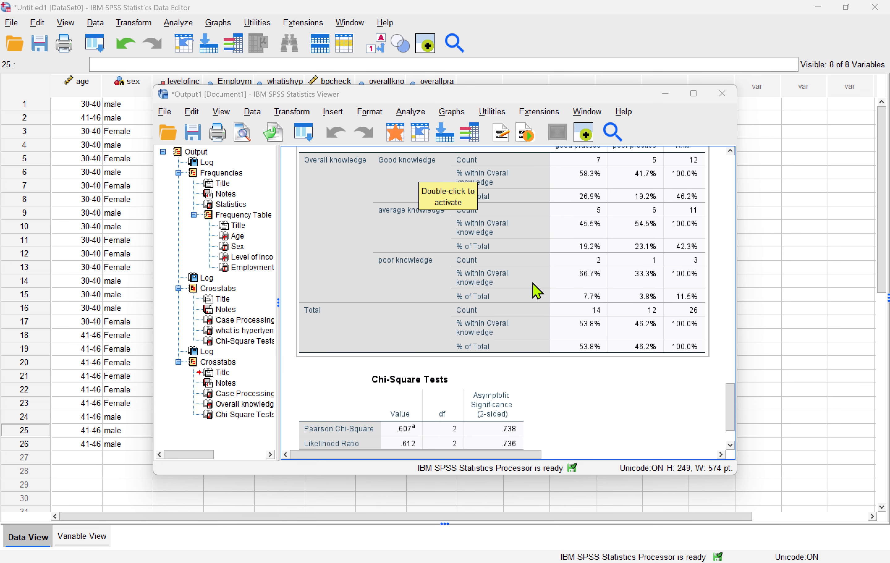
scroll(536, 291, "down", 2)
scroll(570, 206, "up", 5)
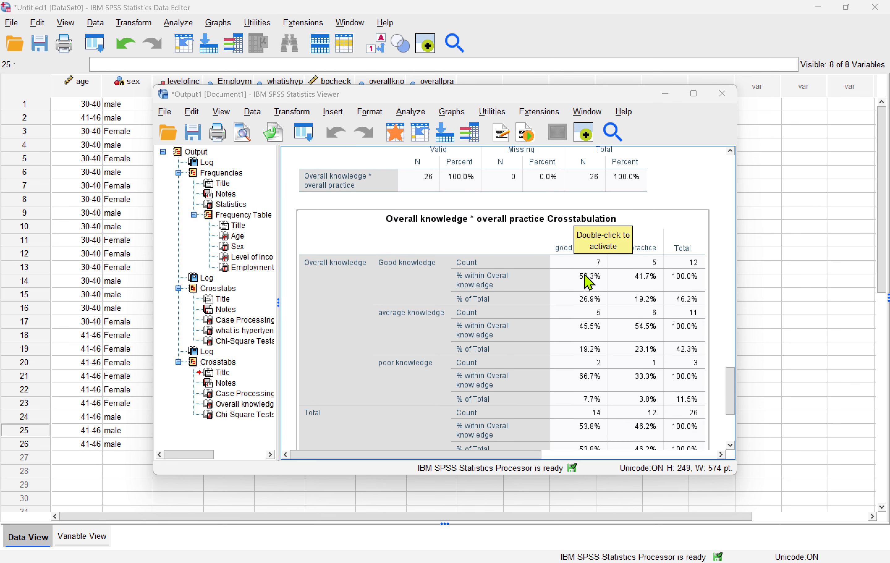
scroll(592, 363, "down", 3)
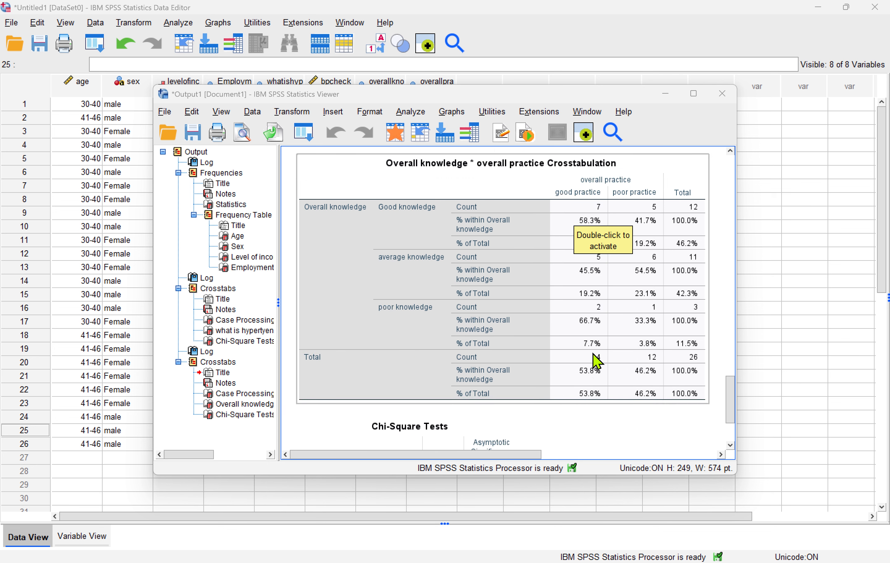
scroll(582, 359, "down", 3)
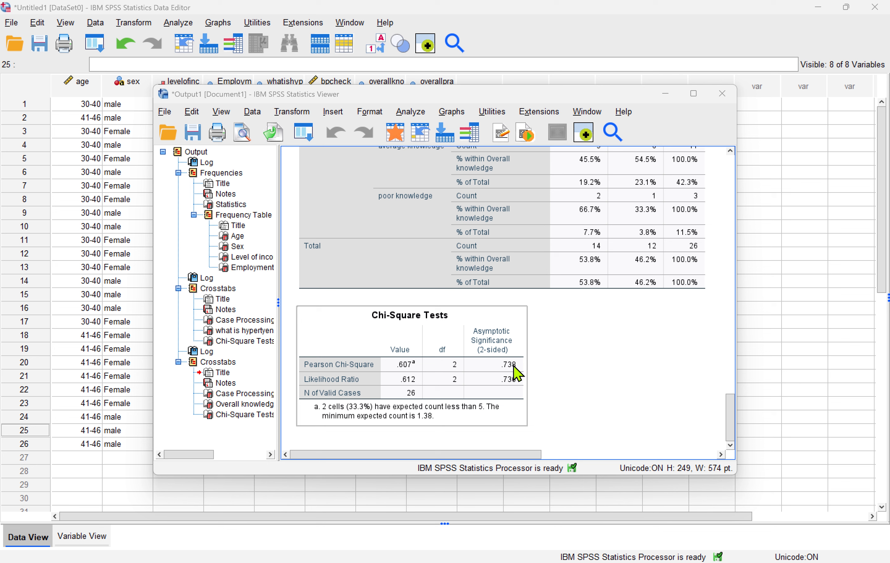
left_click(531, 374)
scroll(489, 354, "up", 5)
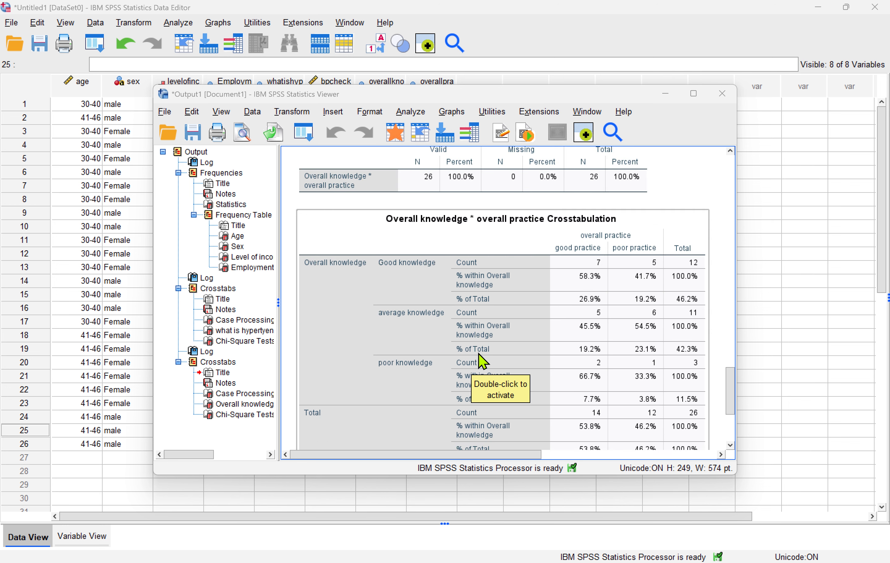
scroll(482, 363, "down", 5)
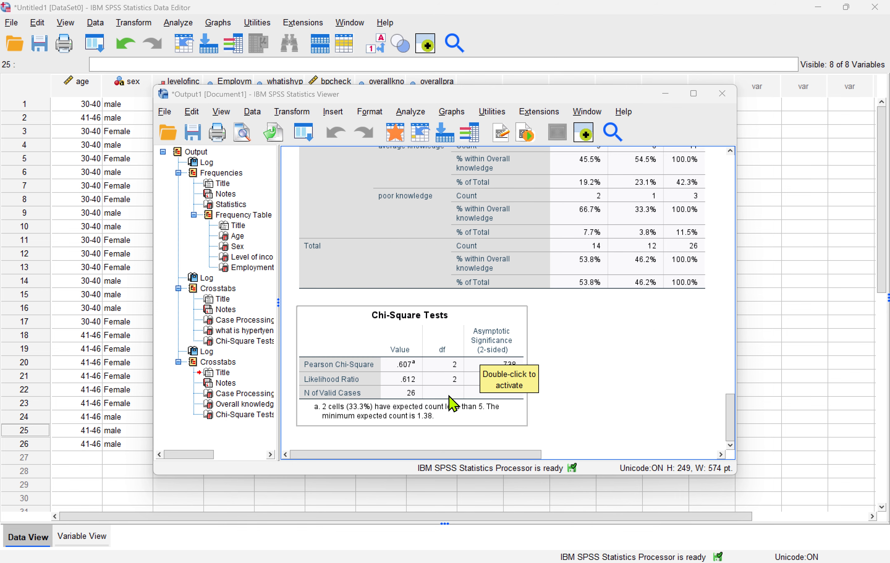
scroll(521, 376, "up", 2)
scroll(523, 376, "up", 5)
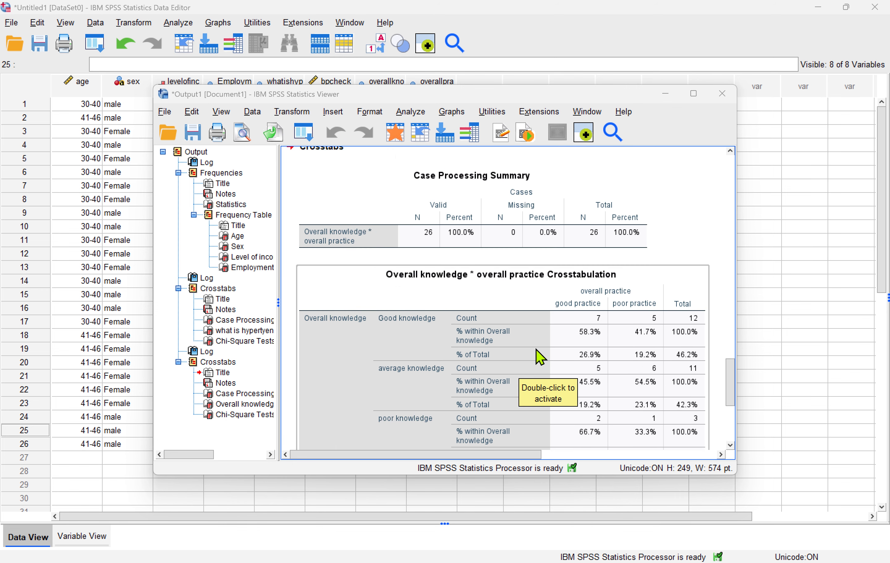
scroll(554, 333, "down", 2)
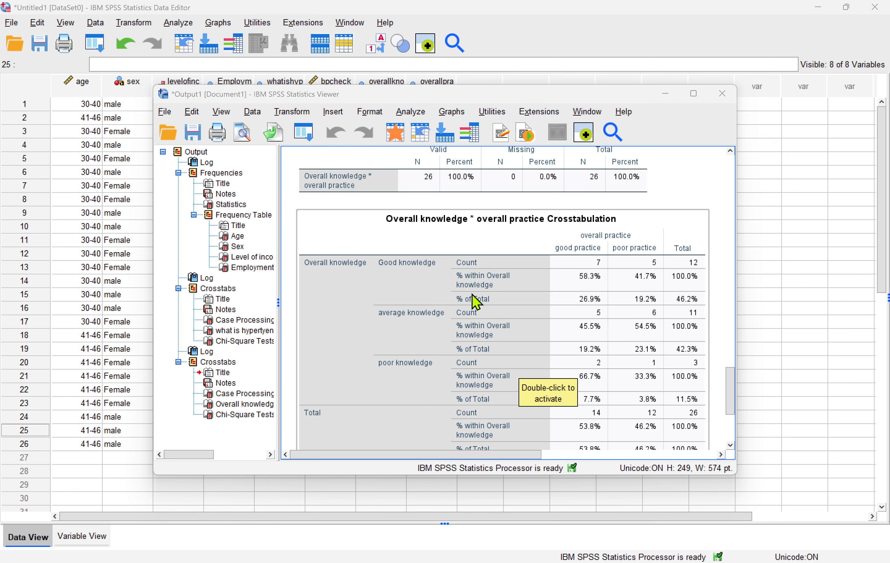
Compare the percentages in the Overall knowledge by overall practice table with the Pearson Chi-Square significance below it
scroll(462, 360, "down", 5)
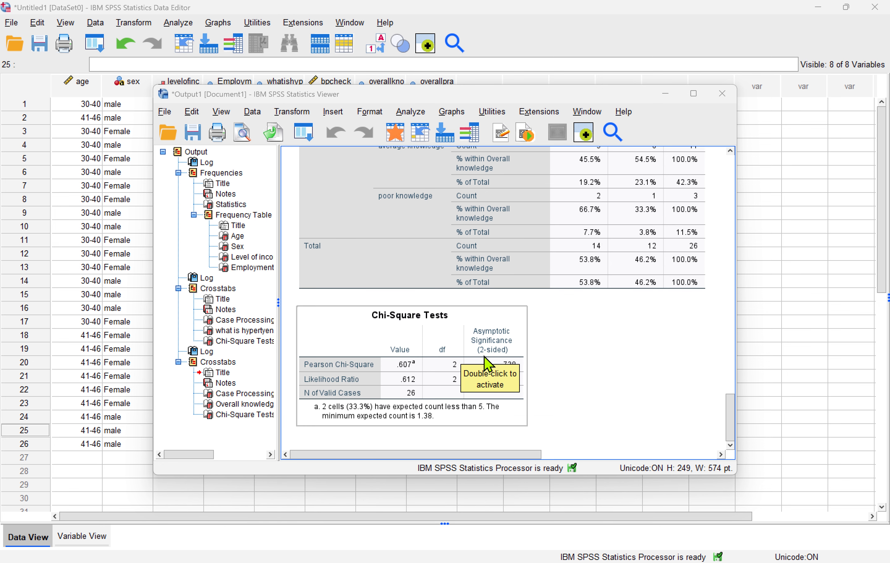
scroll(505, 372, "up", 2)
scroll(510, 357, "up", 8)
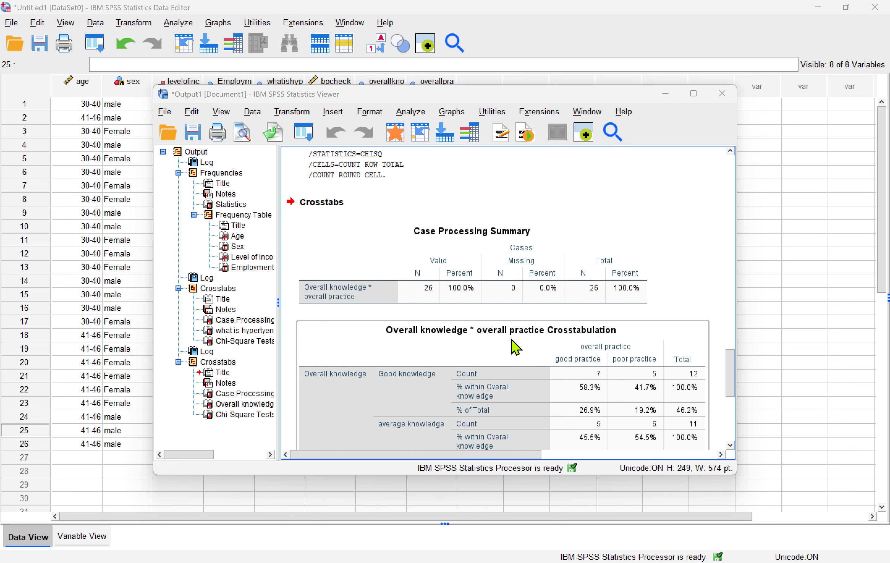
scroll(521, 322, "down", 5)
scroll(518, 318, "down", 5)
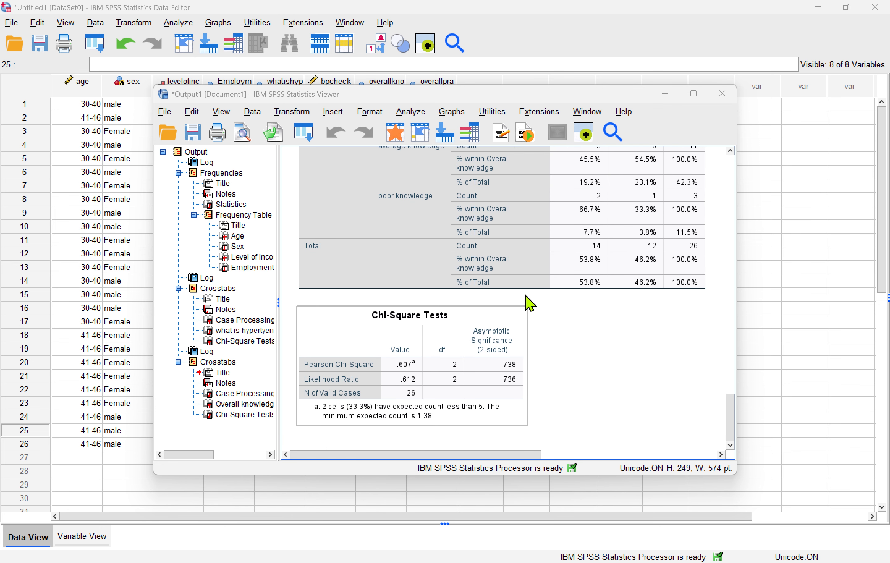
scroll(531, 301, "up", 5)
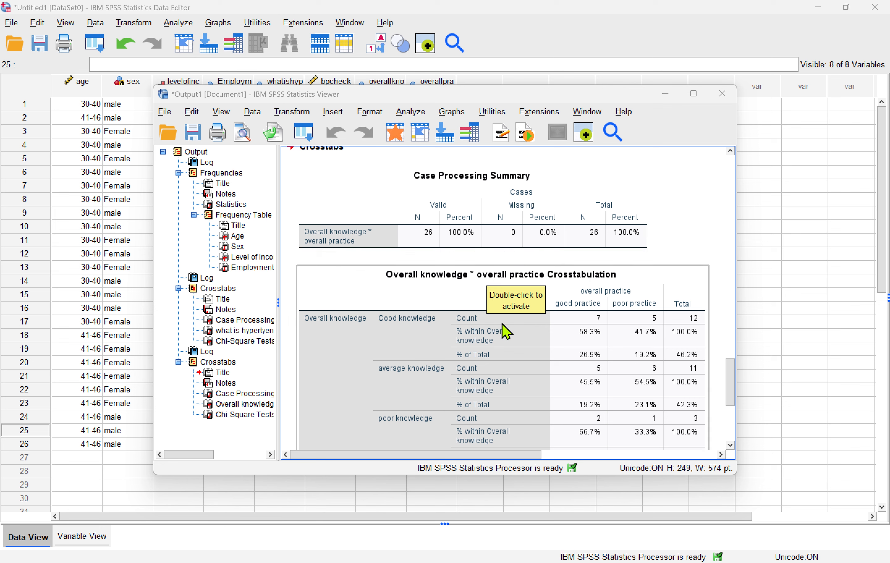
scroll(499, 317, "down", 6)
Reopen the Crosstabs analysis and remove Overall knowledge from the rows and overall practice from the columns
left_click(411, 112)
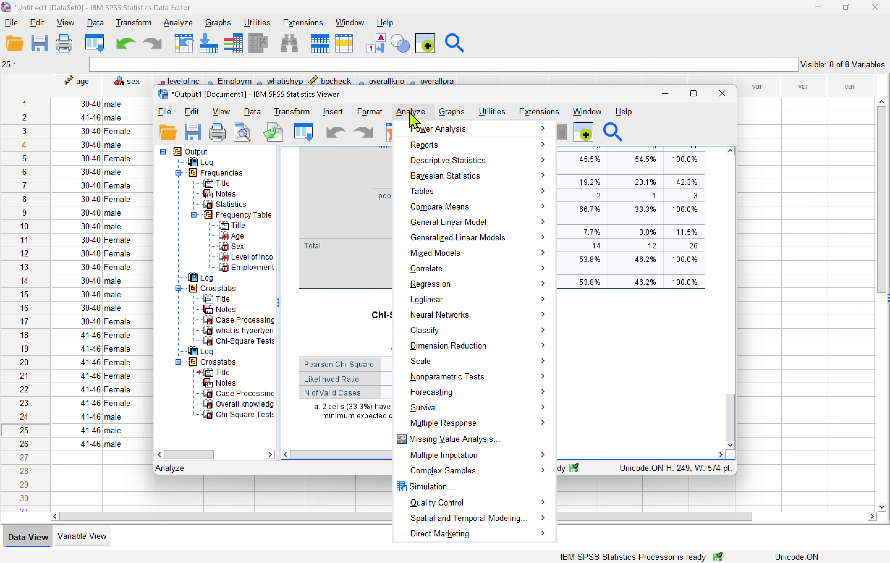
mouse_move(450, 162)
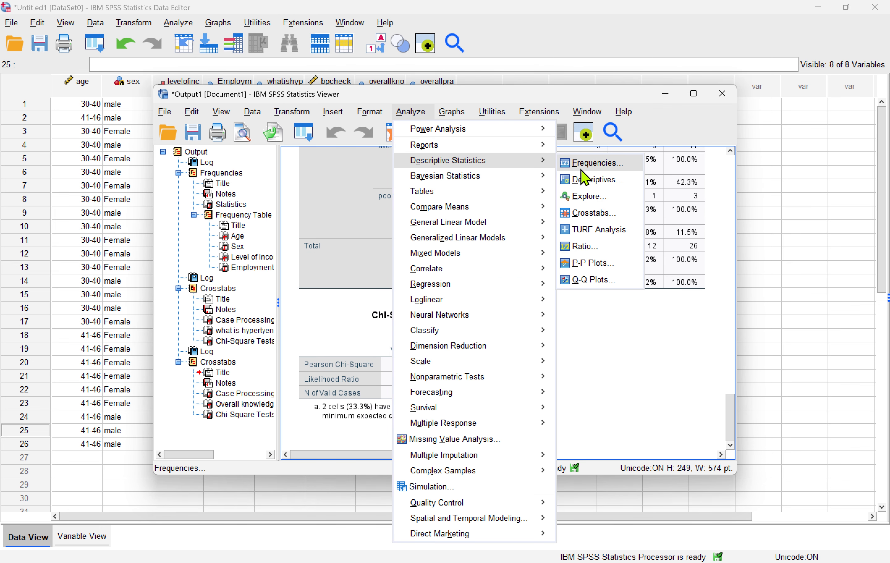
left_click(601, 213)
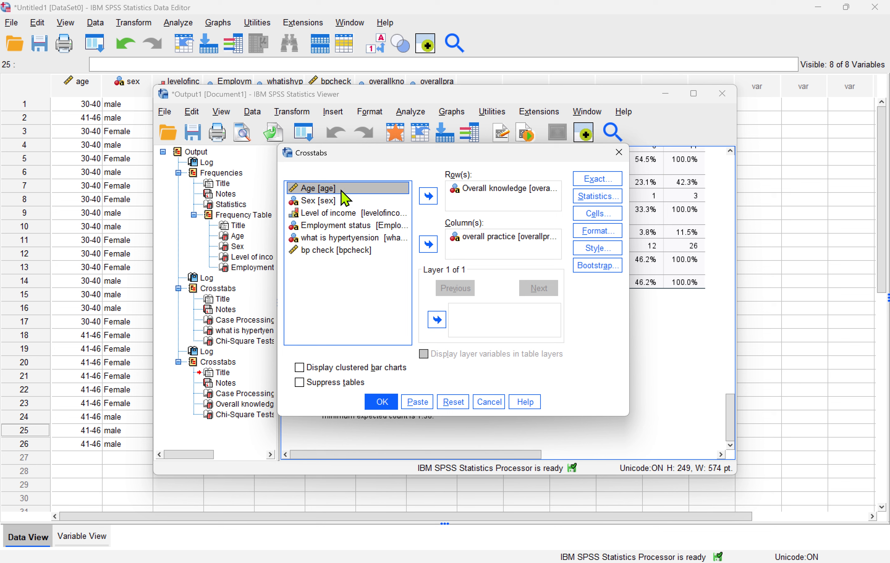
left_click(358, 201, "shift")
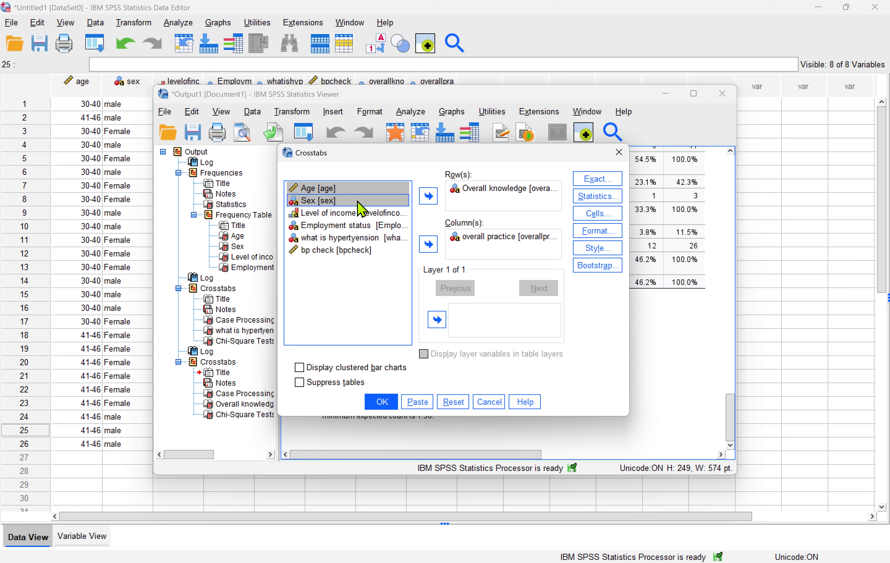
left_click(467, 192)
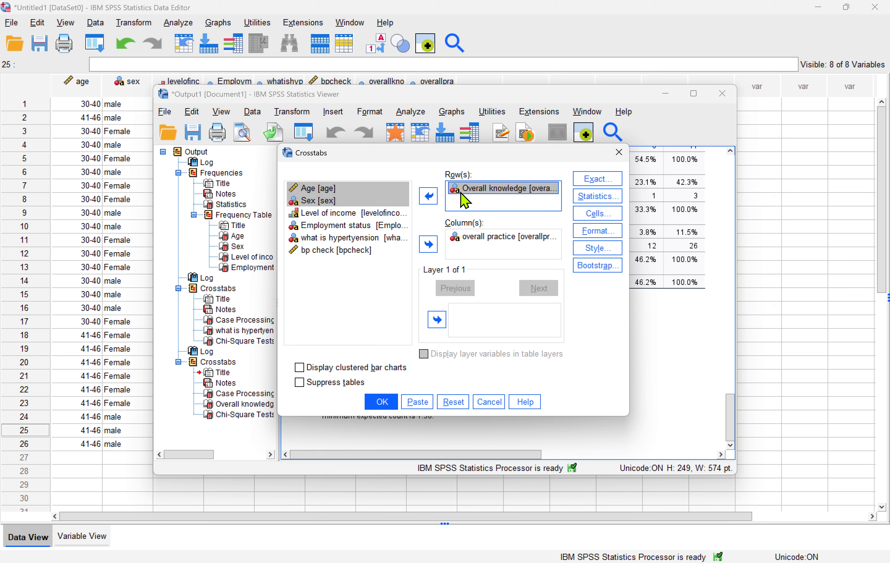
left_click(429, 196)
left_click(481, 236)
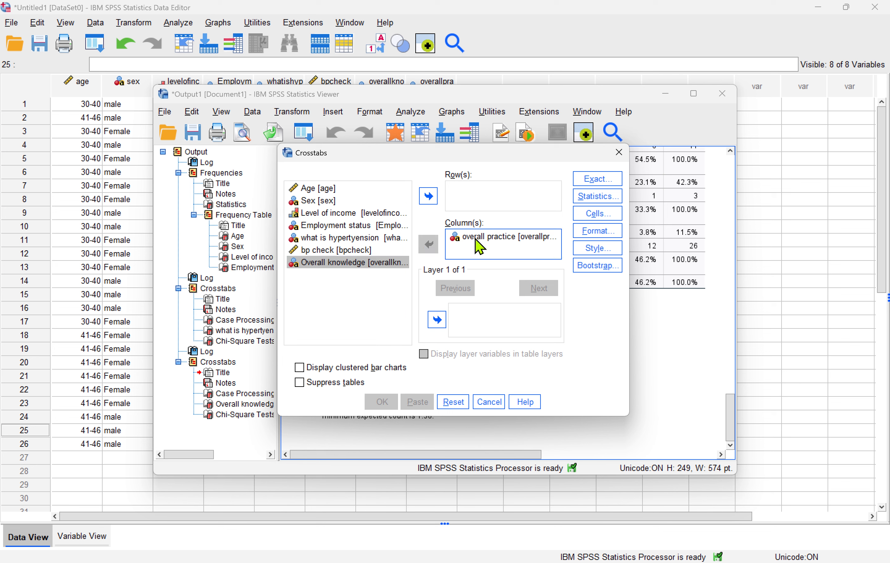
left_click(432, 251)
Set Age and Sex as row variables and "what is hypertyension" as the column variable, and run the crosstabs
left_click(341, 189)
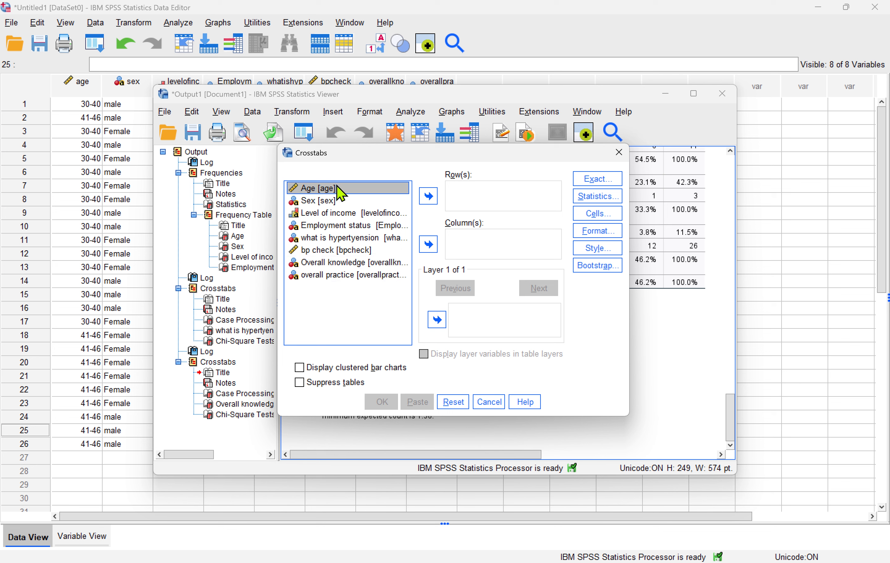
left_click(328, 201, "ctrl")
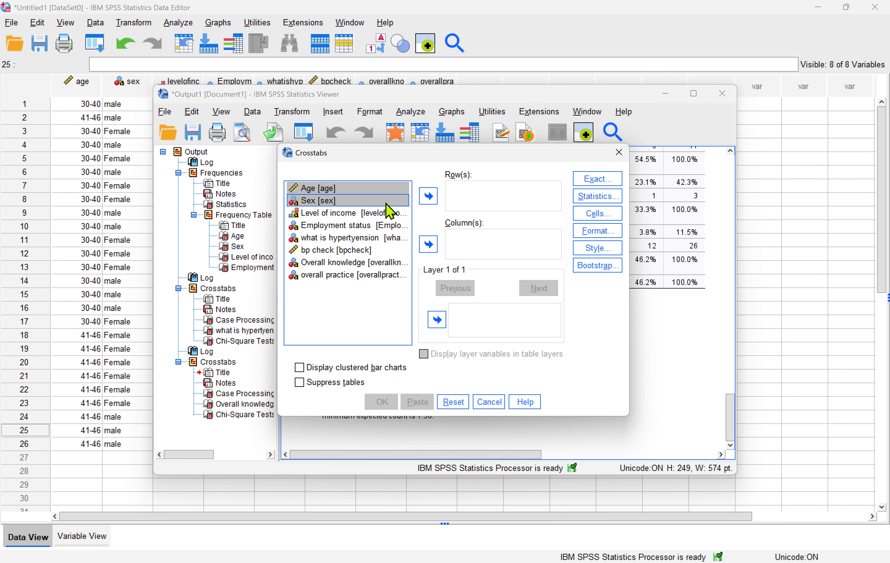
left_click(429, 196)
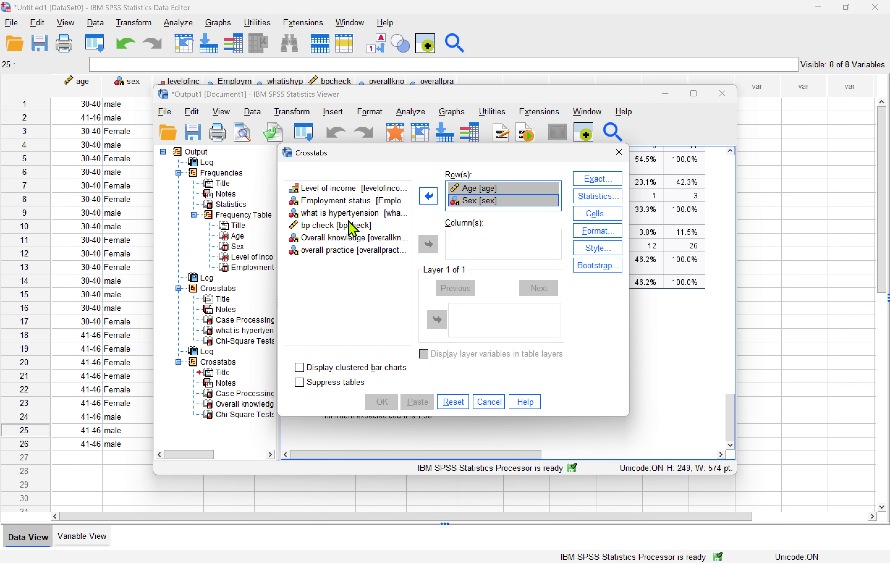
left_click_drag(354, 212, 502, 242)
left_click(381, 402)
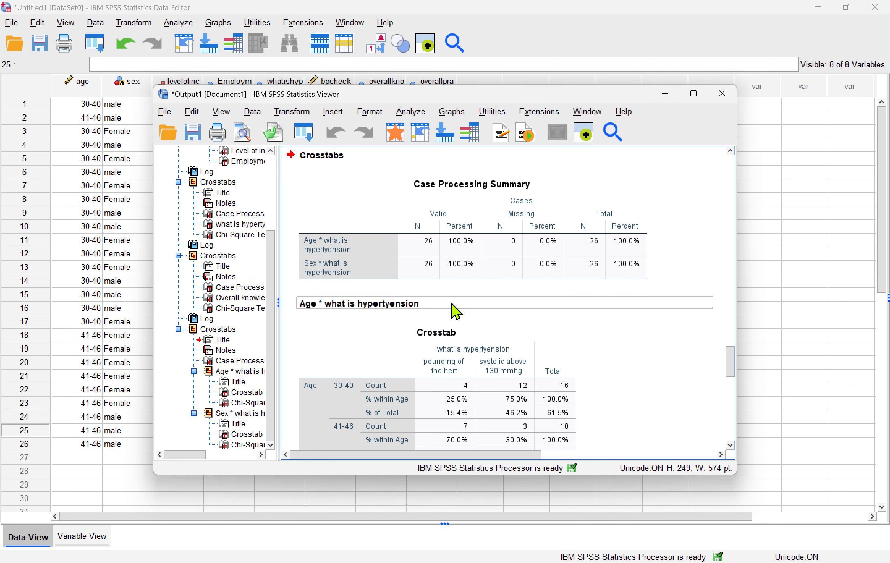
Examine the Age and Sex by "what is hypertyension" crosstabs and the significance values in their Chi-Square Tests tables
scroll(461, 324, "down", 6)
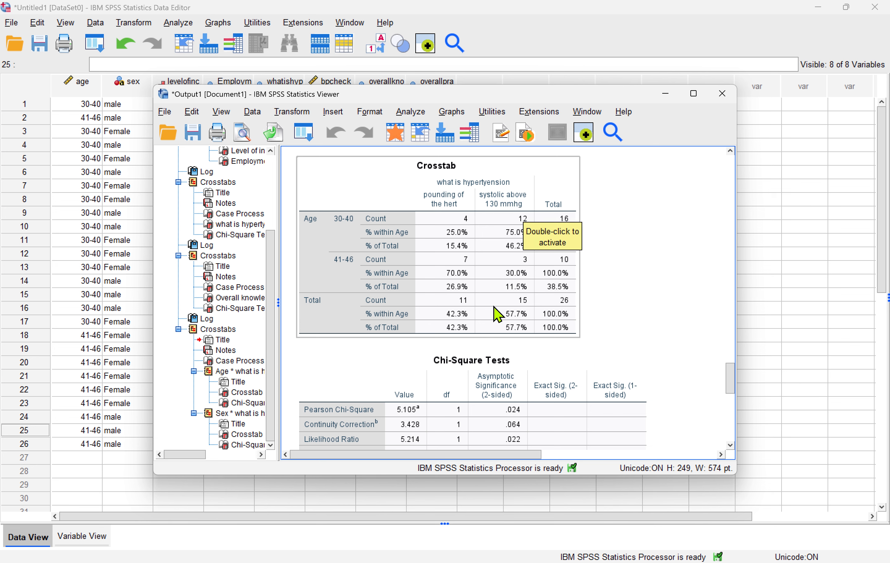
scroll(497, 315, "down", 3)
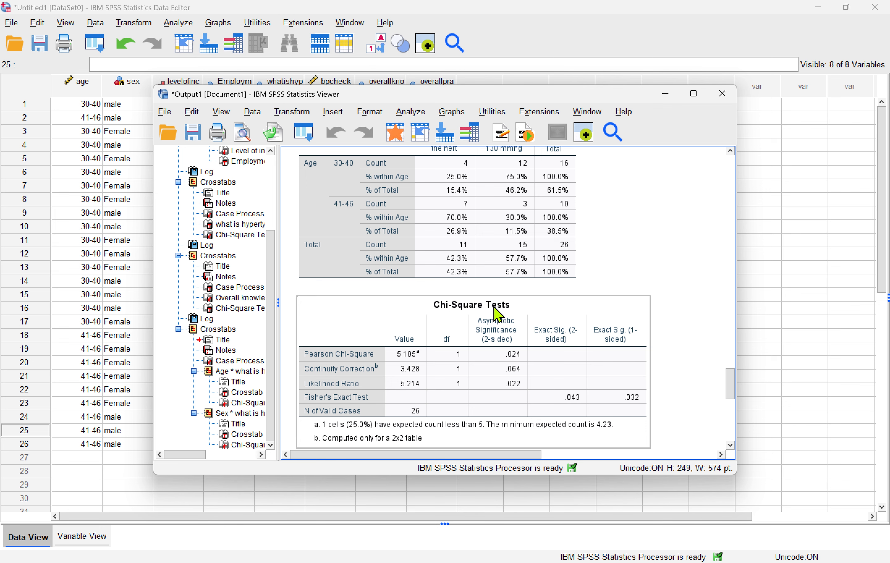
scroll(482, 298, "up", 6)
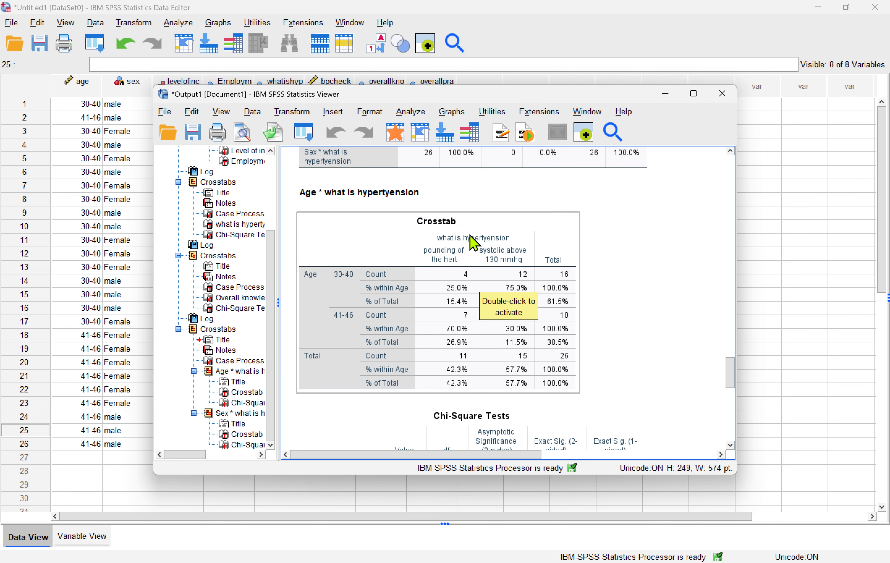
scroll(474, 244, "down", 6)
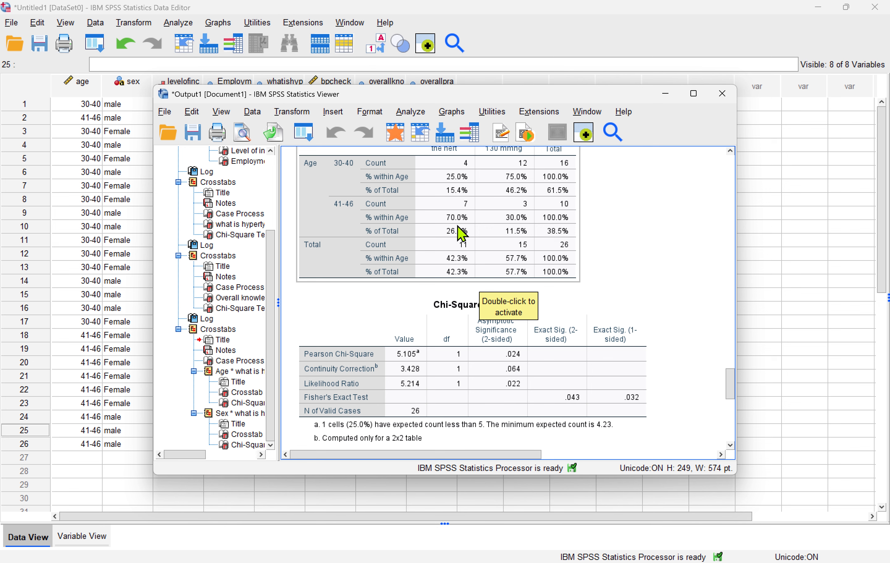
scroll(462, 234, "down", 12)
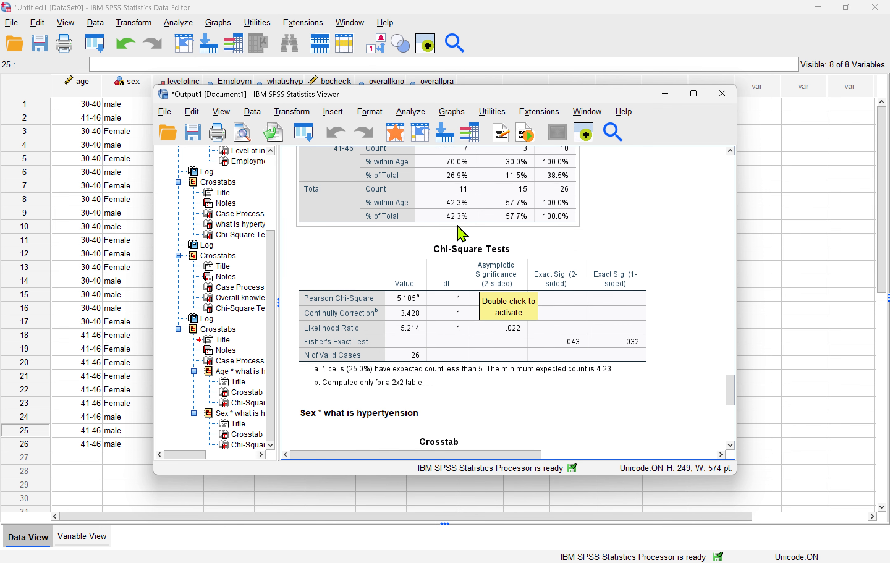
scroll(462, 234, "down", 10)
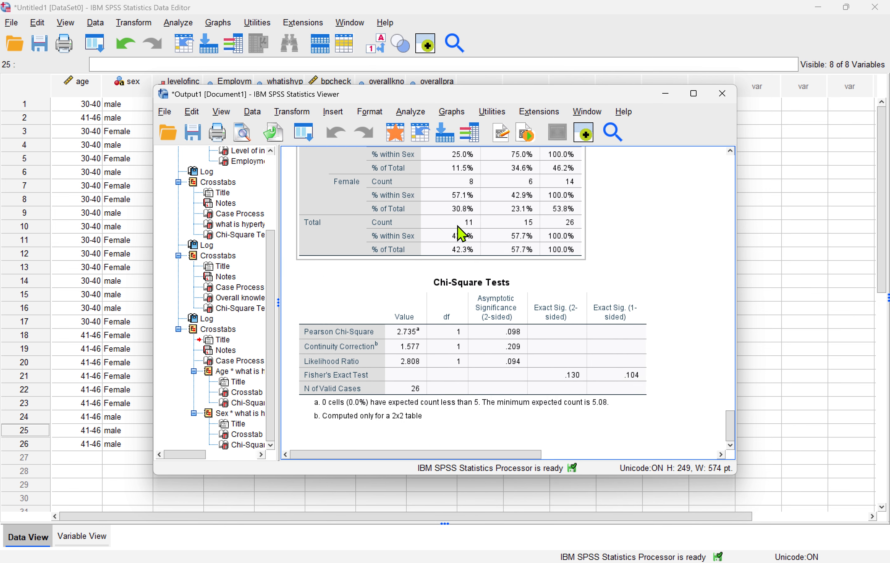
scroll(462, 234, "up", 6)
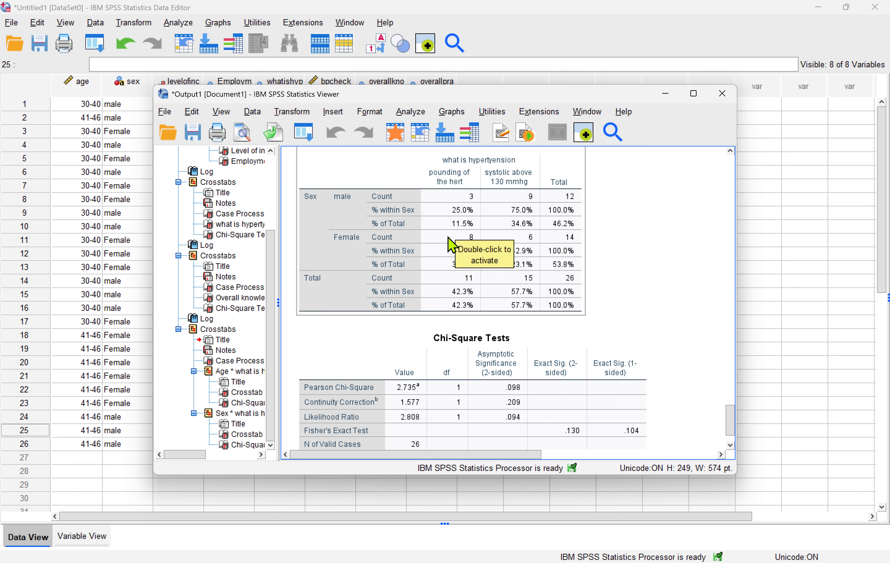
scroll(432, 267, "down", 6)
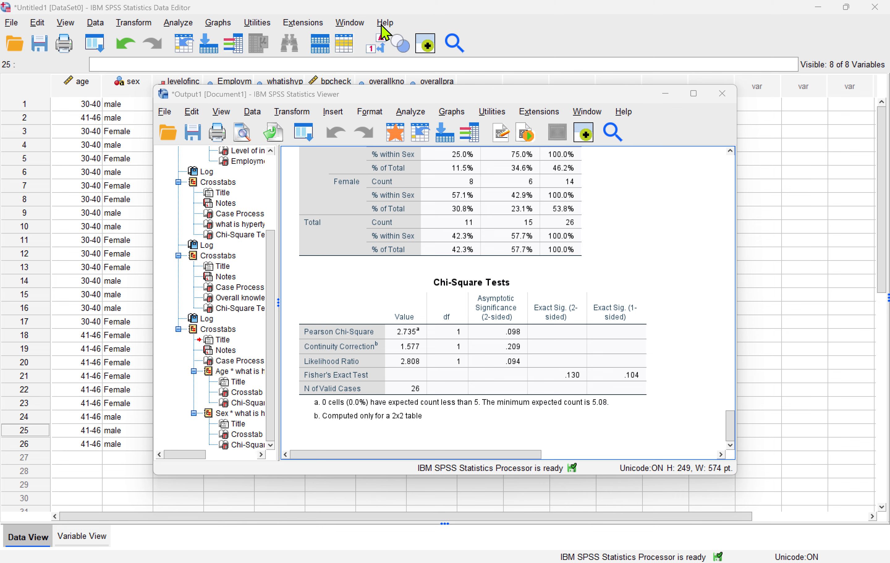
scroll(418, 283, "down", 10)
scroll(417, 283, "up", 15)
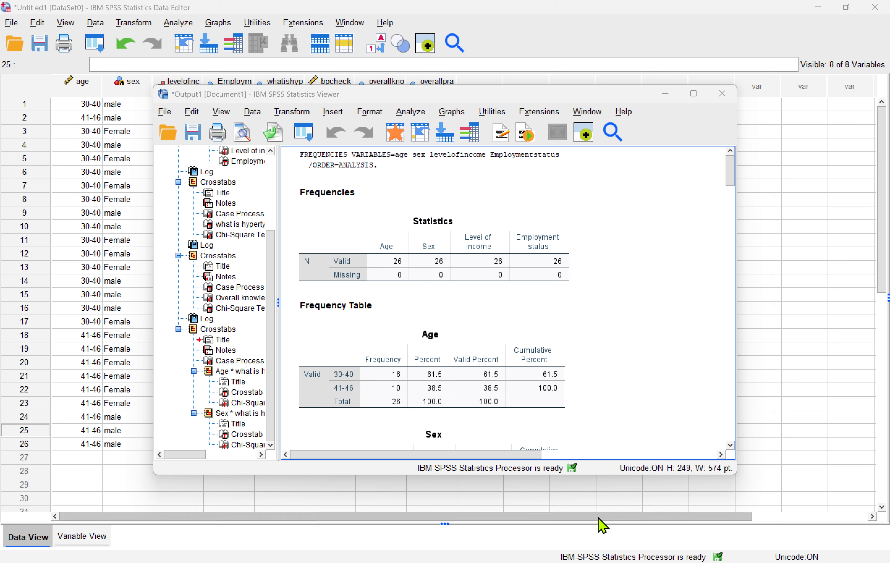
Switch to the research report template in Word and view the socio-demographic characteristics table in section 4.1
mouse_move(599, 558)
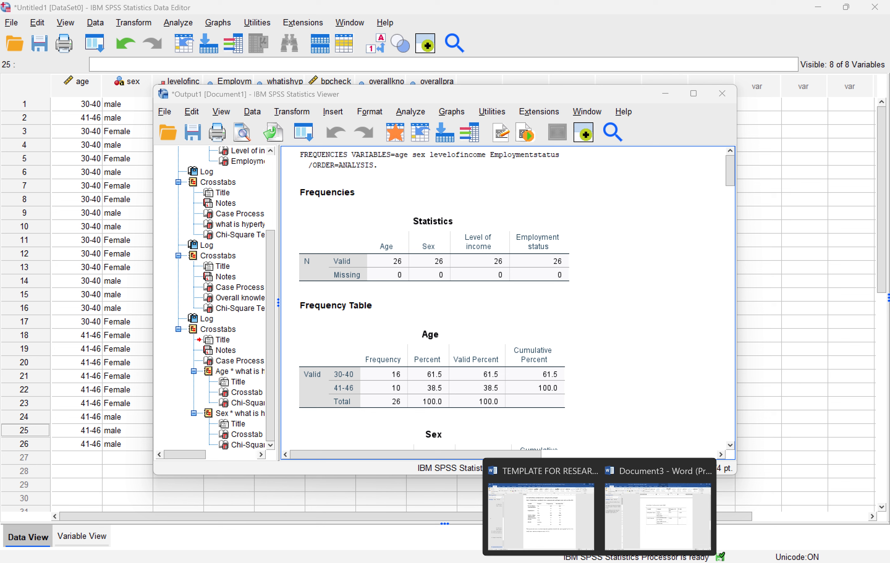
mouse_move(554, 525)
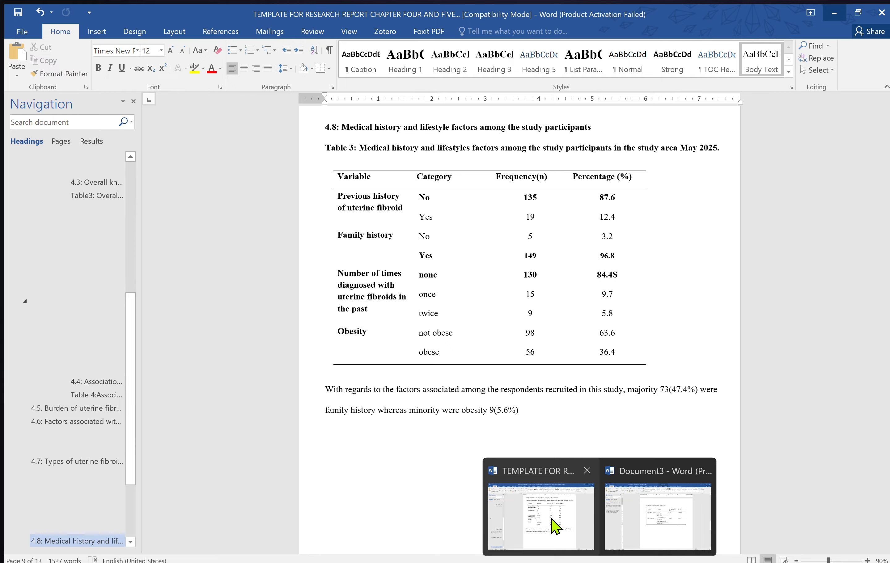
left_click(555, 525)
scroll(498, 248, "up", 20)
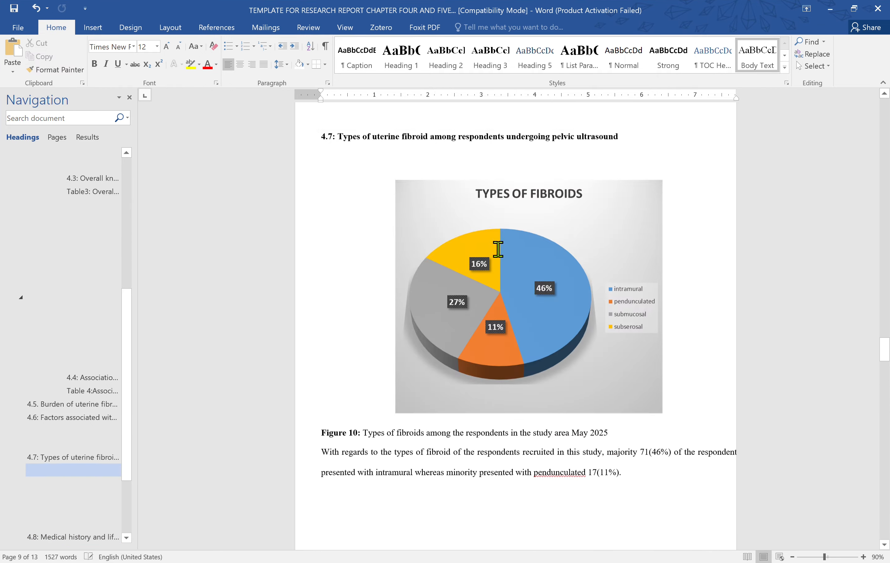
scroll(498, 249, "up", 20)
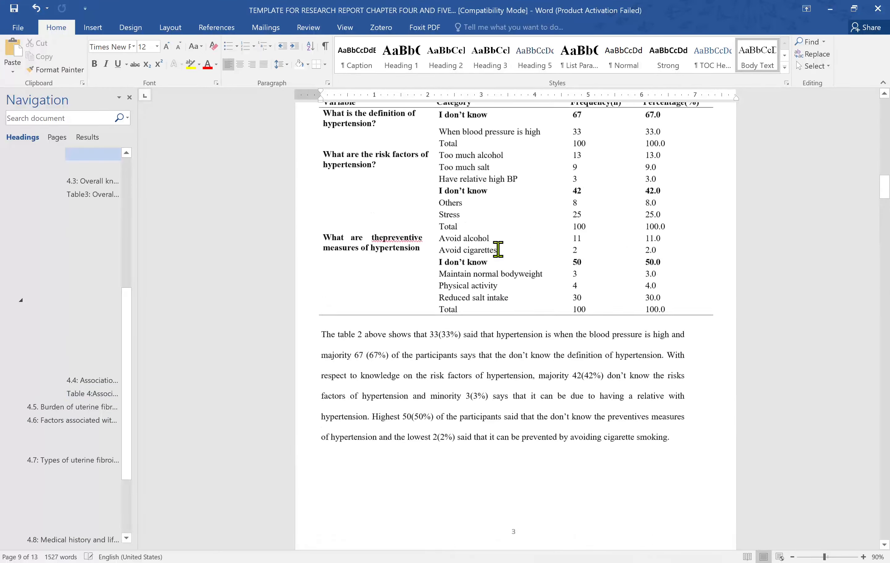
scroll(497, 249, "up", 10)
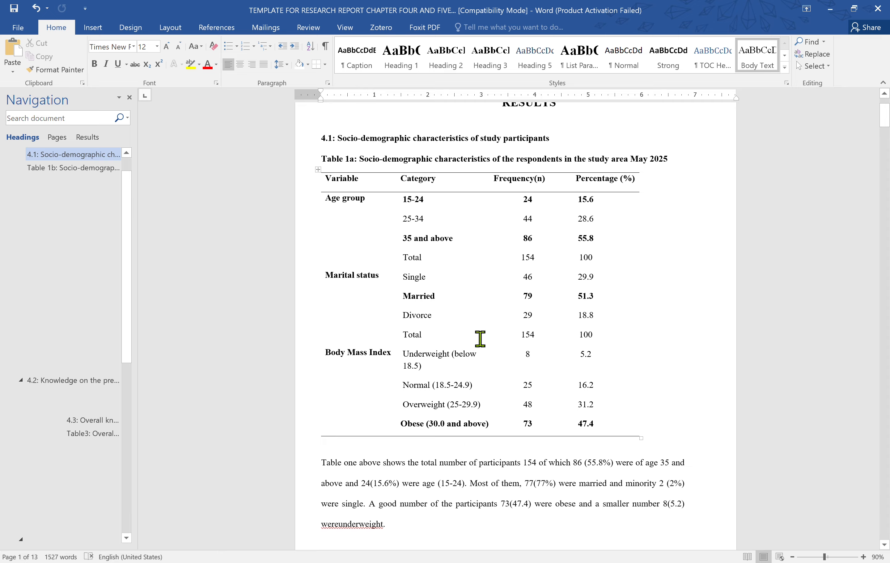
Review how the template presents the hypertension knowledge, overall knowledge, chi-square association and uterine fibroid burden tables
scroll(480, 338, "up", 2)
scroll(480, 338, "down", 15)
scroll(479, 338, "down", 15)
scroll(480, 338, "up", 8)
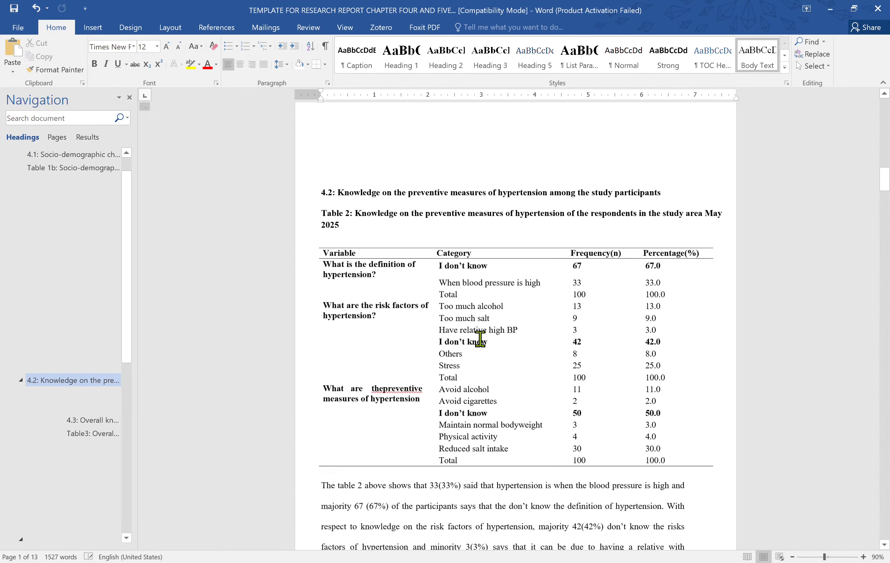
scroll(480, 338, "up", 3)
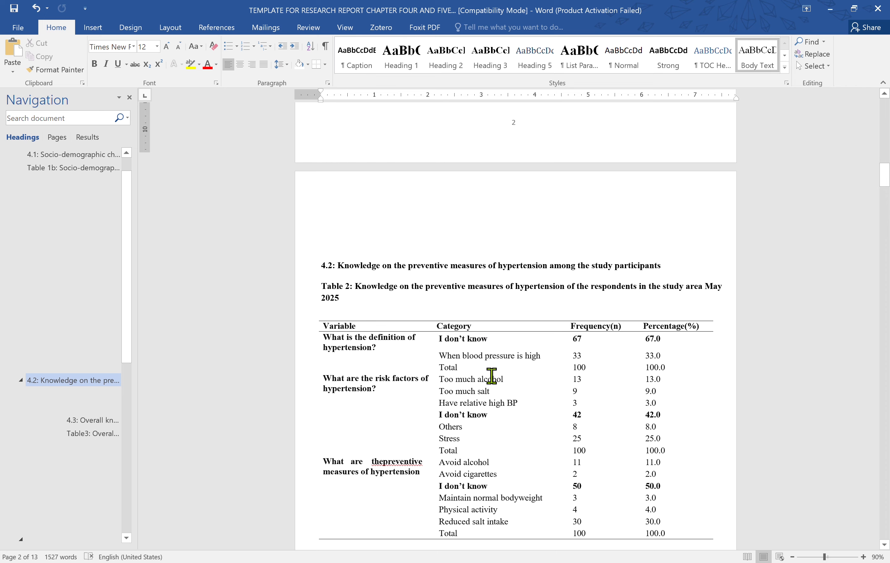
scroll(491, 376, "down", 2)
scroll(441, 292, "down", 20)
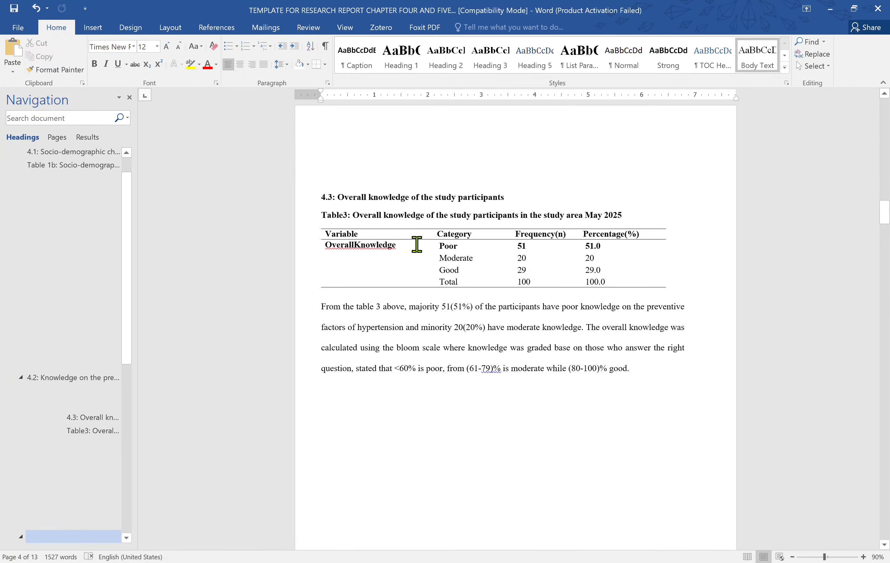
scroll(417, 243, "down", 5)
scroll(416, 243, "down", 20)
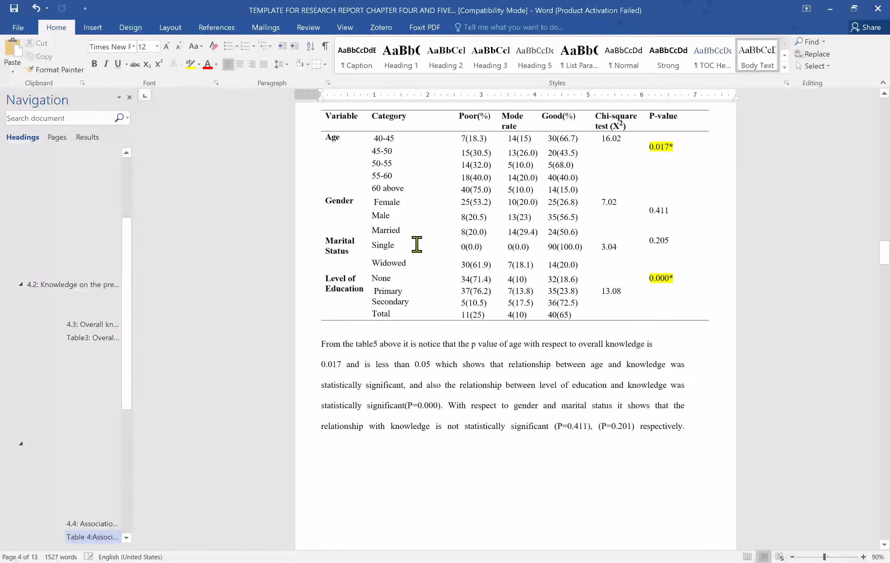
scroll(416, 244, "down", 8)
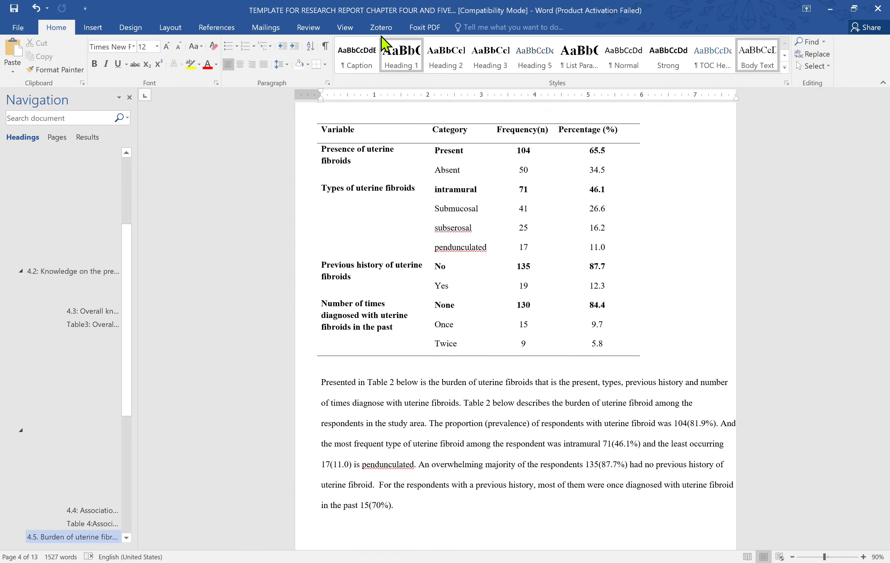
Undo the last formatting change to the overall knowledge table in section 4.3 and place the cursor in its OverallKnowledge cell
key("ctrl+z")
scroll(459, 225, "down", 7)
scroll(458, 225, "up", 5)
scroll(458, 224, "up", 3)
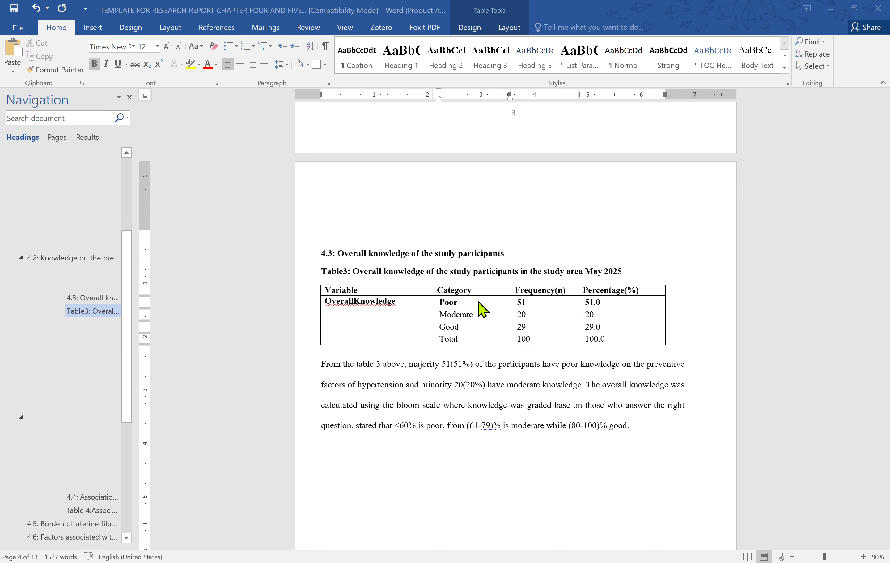
left_click(353, 300)
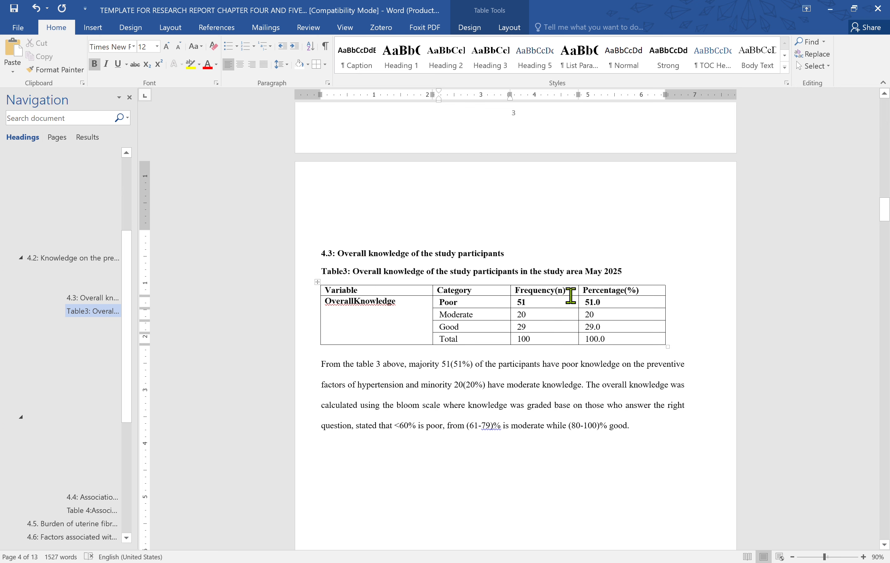
Select the overall knowledge table in section 4.3 and browse the gallery of available table styles without applying one
left_click(317, 285)
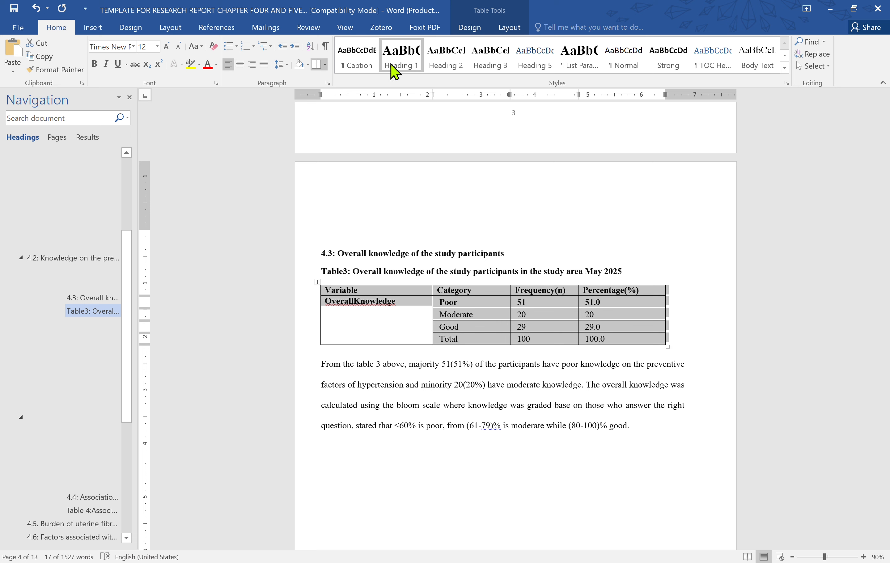
left_click(318, 283)
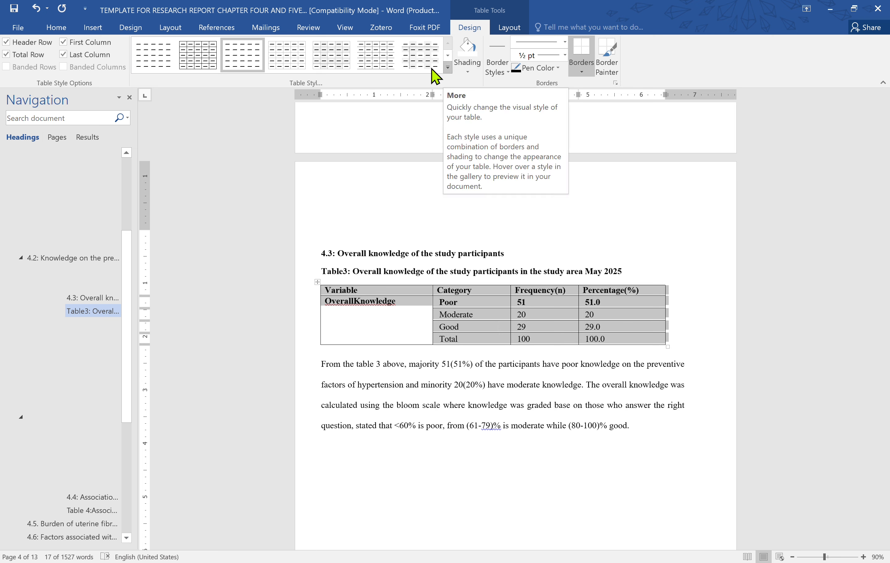
left_click(448, 68)
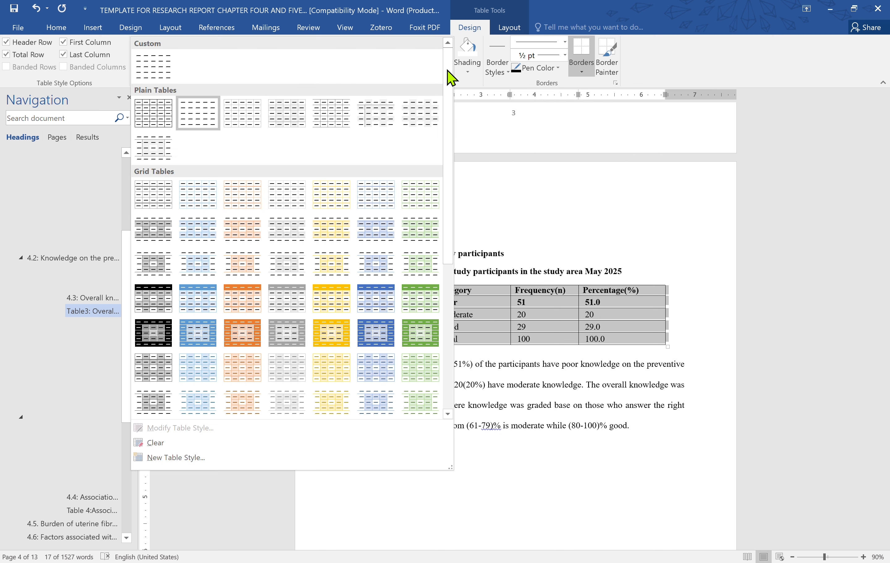
scroll(250, 348, "down", 5)
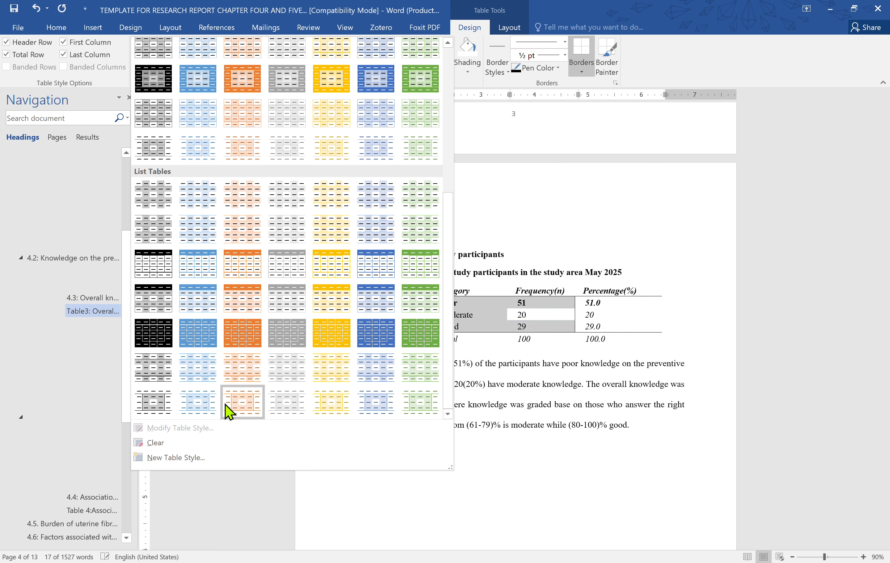
left_click(377, 16)
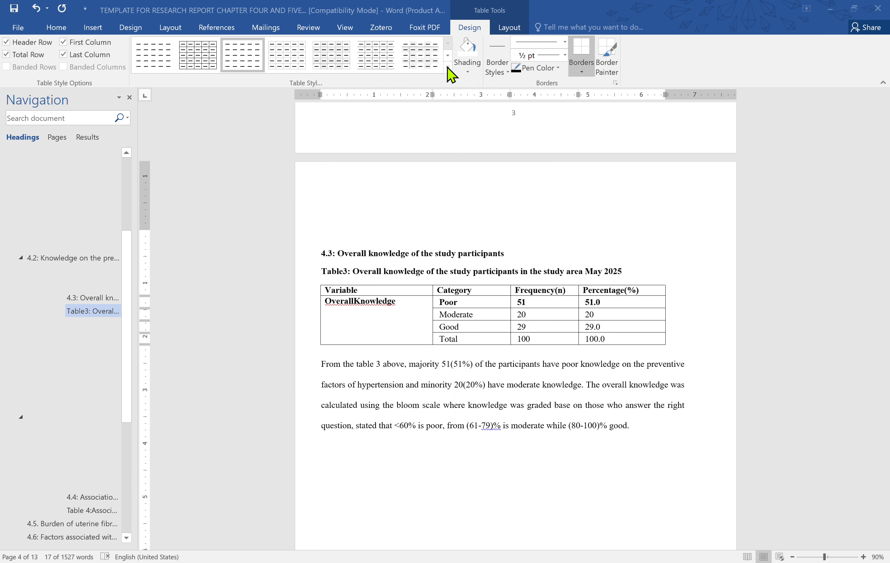
left_click(451, 75)
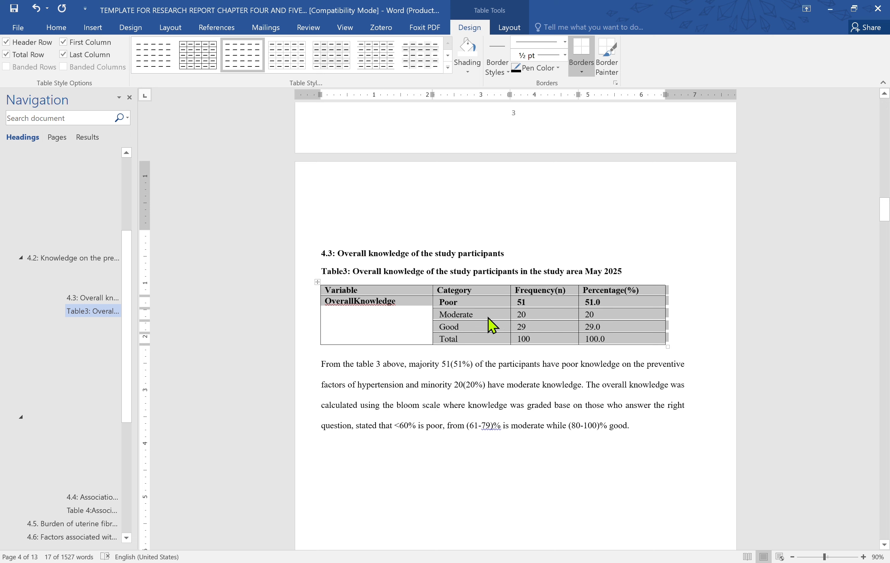
Select all cells of the overall knowledge table and remove every border with No Border
left_click(614, 333)
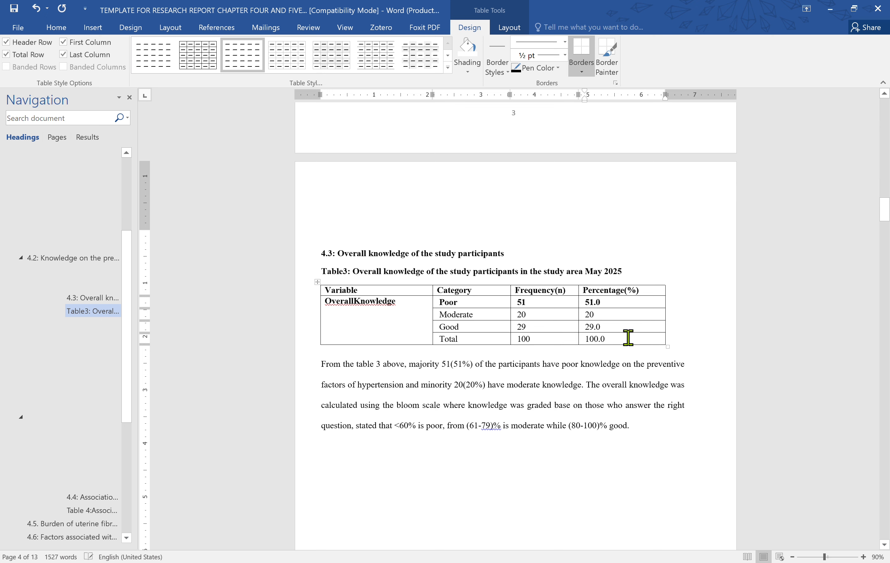
left_click_drag(616, 334, 349, 294)
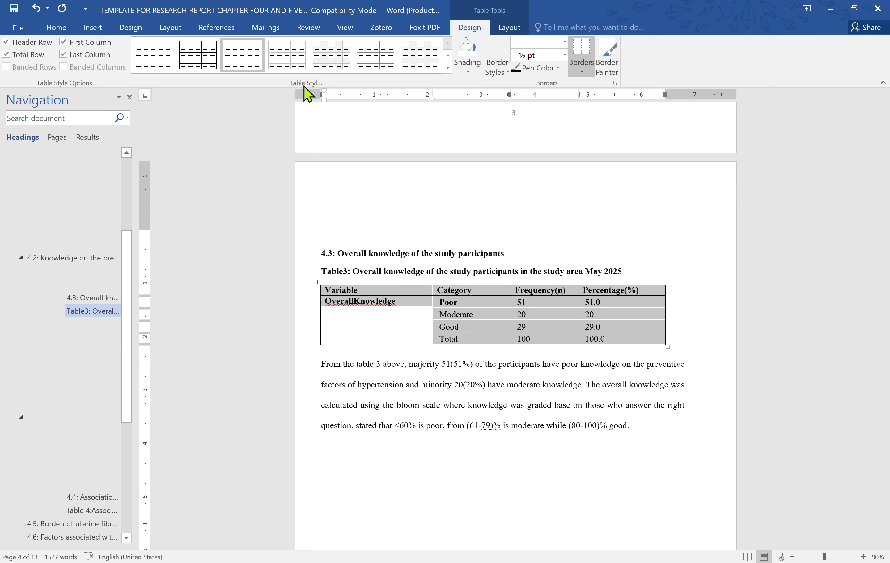
left_click(469, 72)
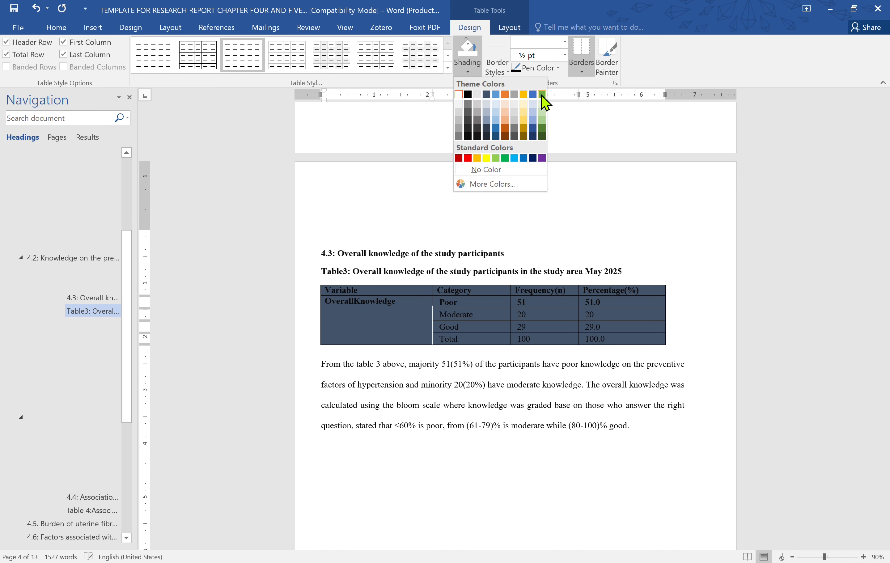
left_click(676, 80)
left_click(582, 71)
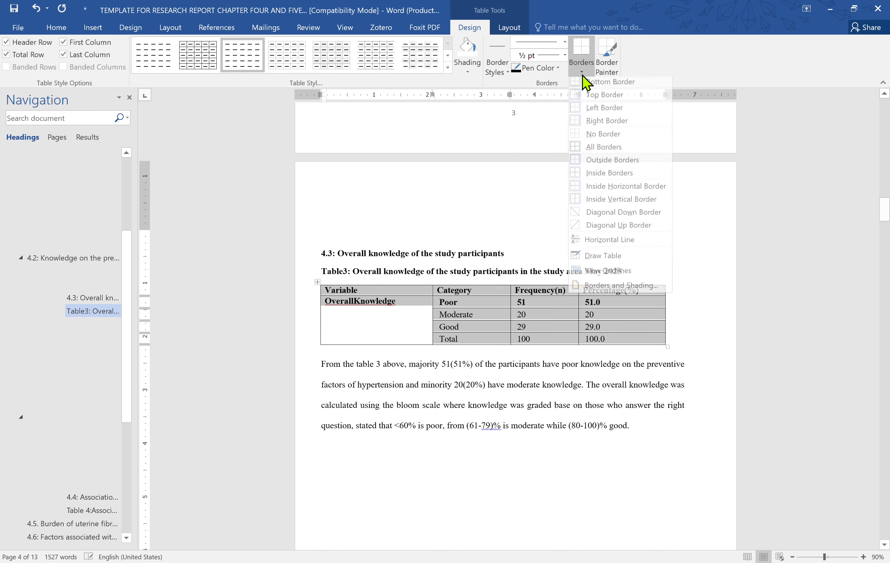
left_click(618, 138)
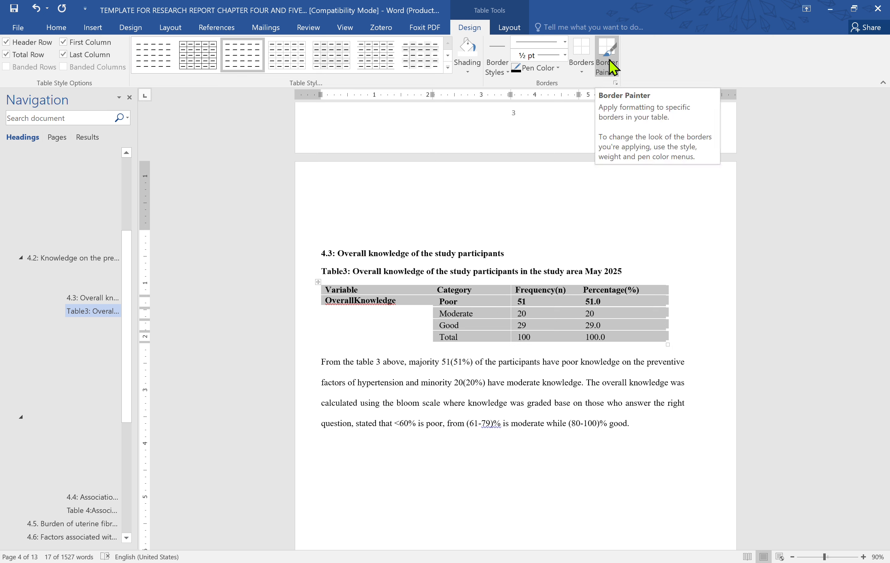
Paint ½ pt horizontal borders along the table's top edge, below its header row and along its bottom edge, and turn Border Painter off
left_click(617, 69)
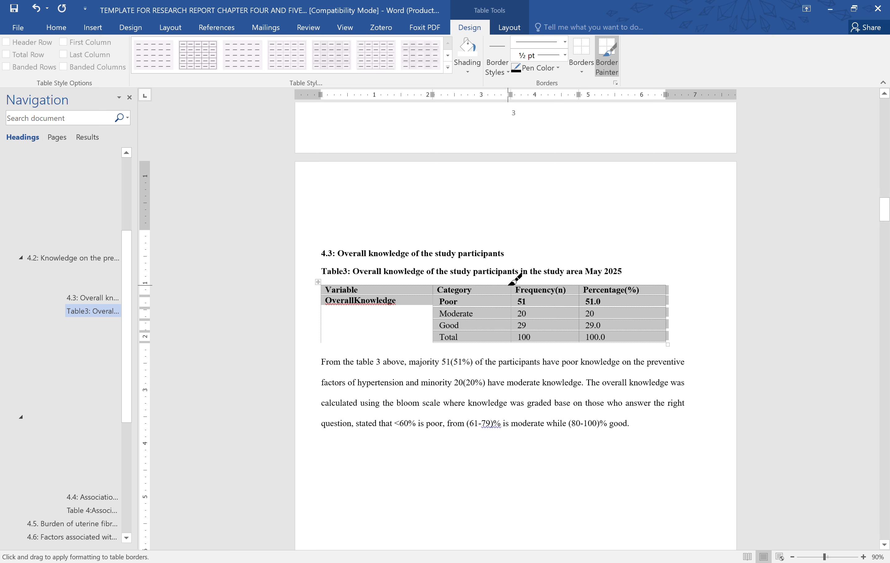
left_click_drag(509, 284, 488, 284)
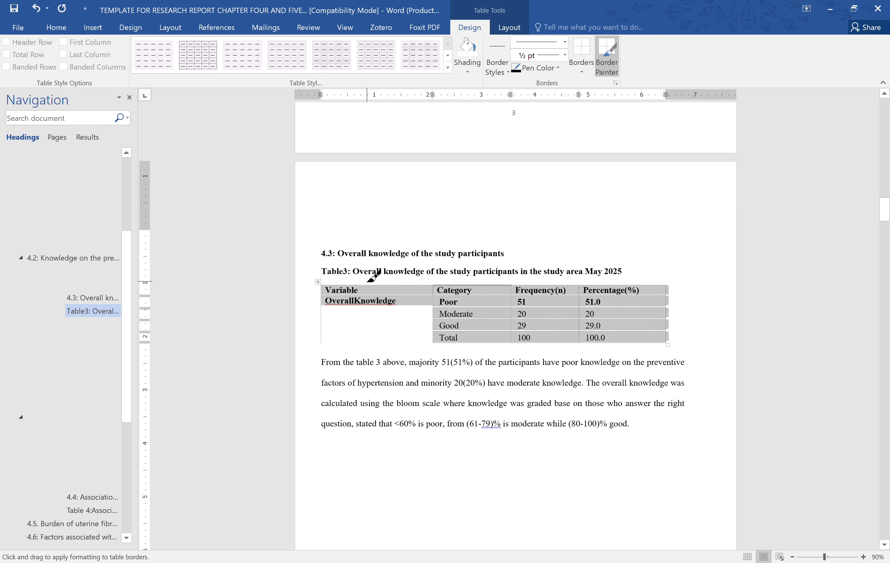
left_click_drag(385, 284, 667, 285)
left_click_drag(350, 295, 666, 293)
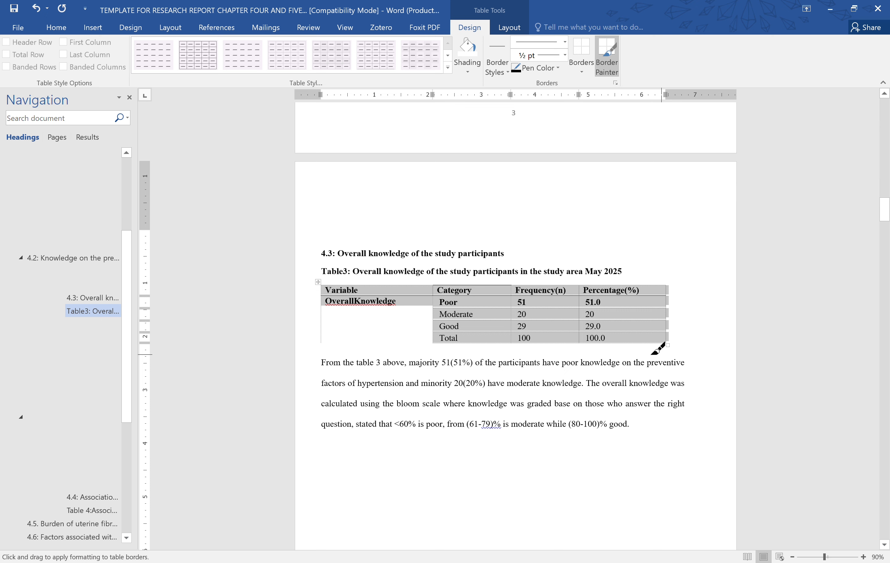
mouse_move(651, 354)
left_mouse_down()
mouse_move(314, 338)
mouse_move(321, 340)
left_mouse_up()
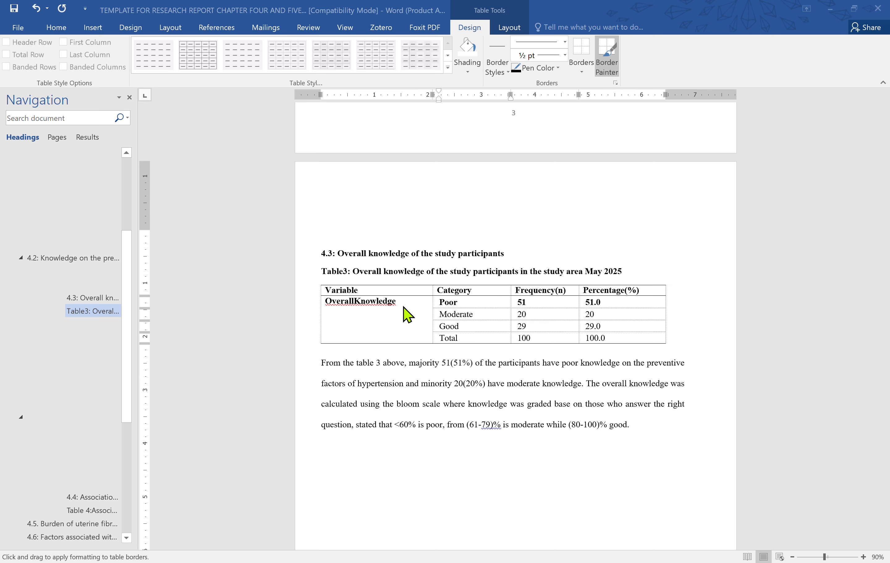
left_click(622, 337)
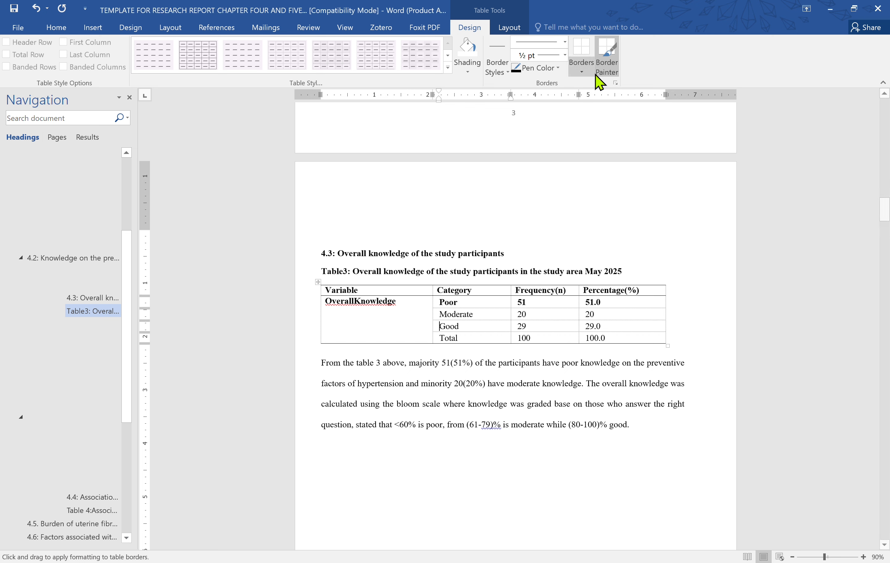
left_click(612, 71)
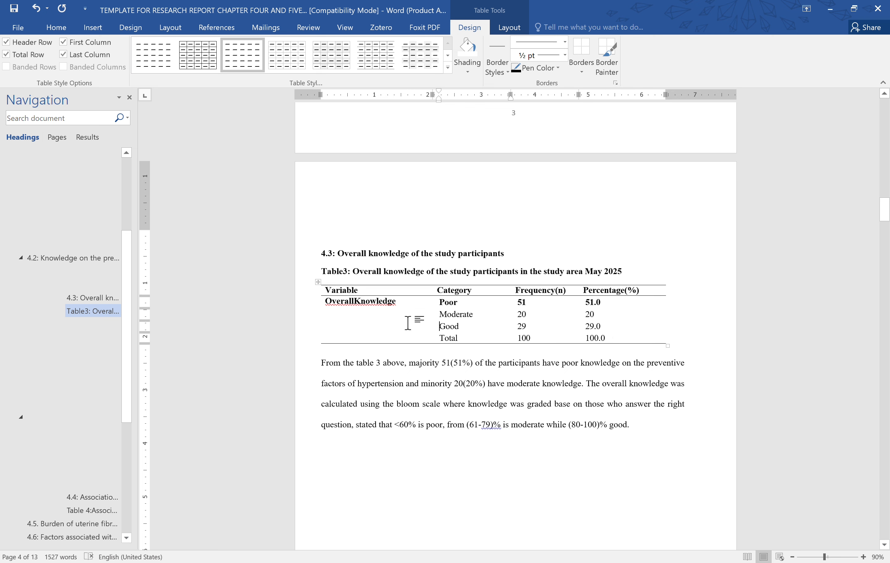
left_click(612, 301)
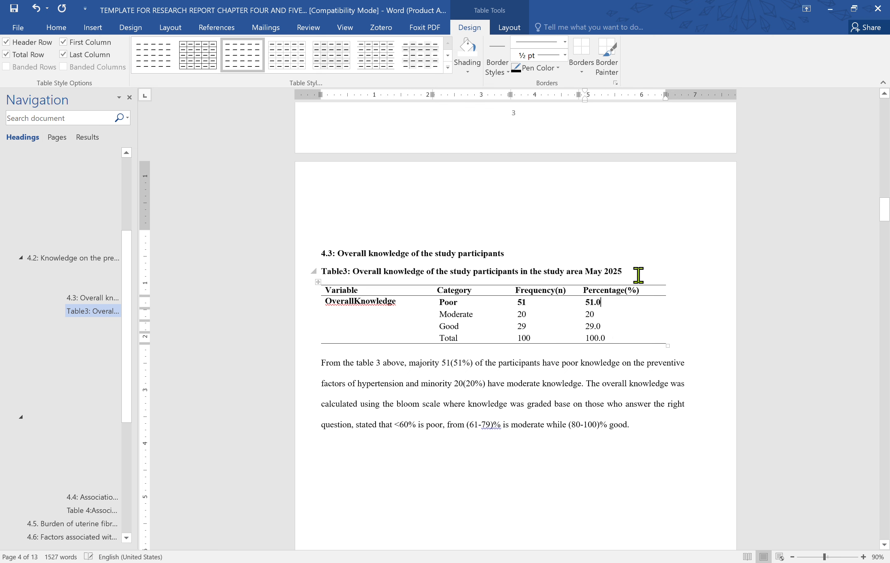